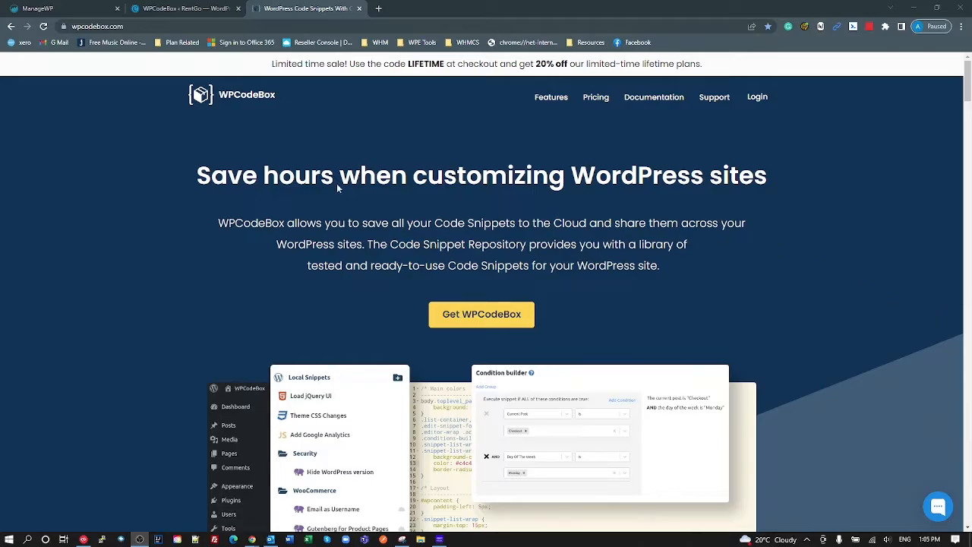
- Scroll the WPCodeBox website and jump to the pricing plans section
scroll(482, 292, "down", 5)
scroll(592, 260, "down", 5)
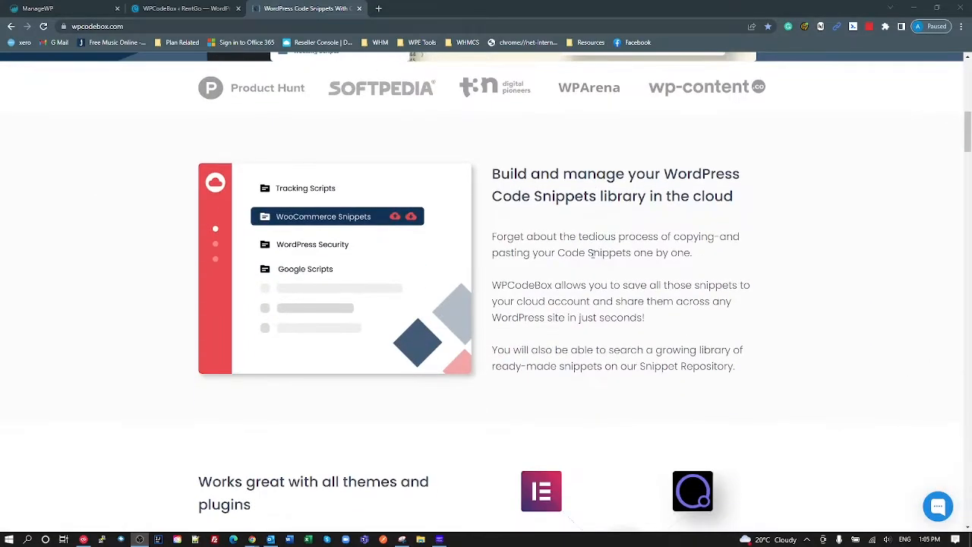
scroll(592, 261, "up", 10)
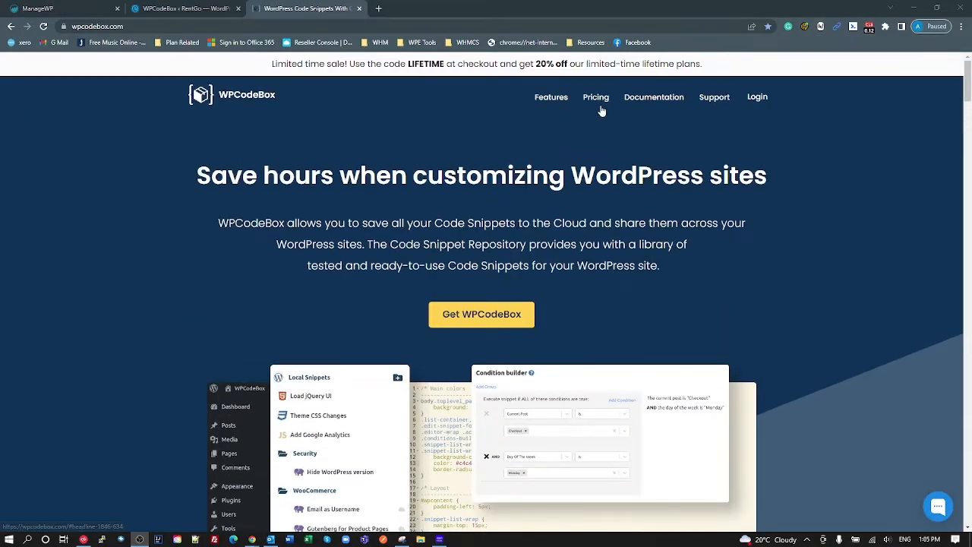
left_click(595, 97)
- Highlight the Agency plan's price, unlimited domains and unlimited snippet storage, then return to WordPress admin
left_click_drag(458, 305, 499, 305)
left_click(499, 306)
left_click_drag(426, 356, 476, 355)
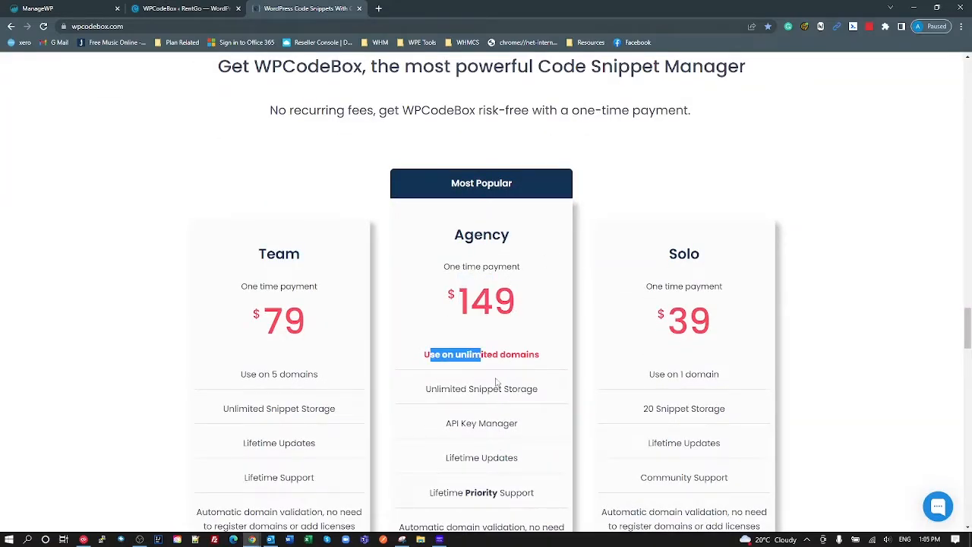
left_click_drag(492, 388, 499, 388)
scroll(482, 406, "down", 1)
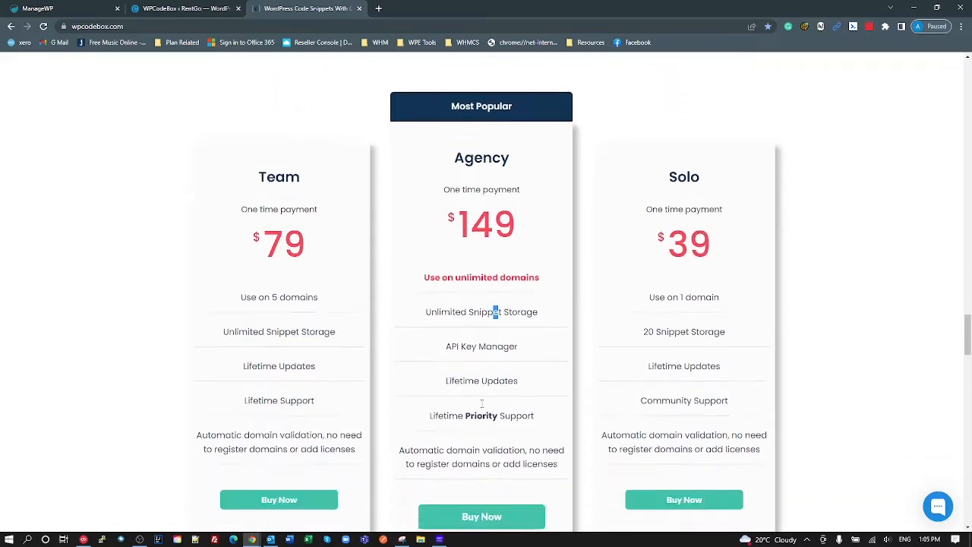
scroll(480, 426, "up", 10)
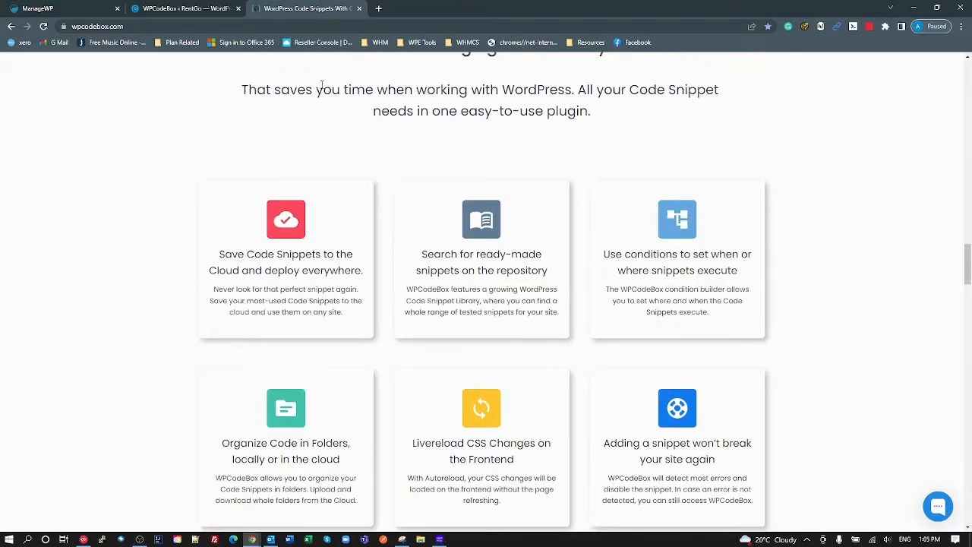
left_click(190, 9)
mouse_move(33, 486)
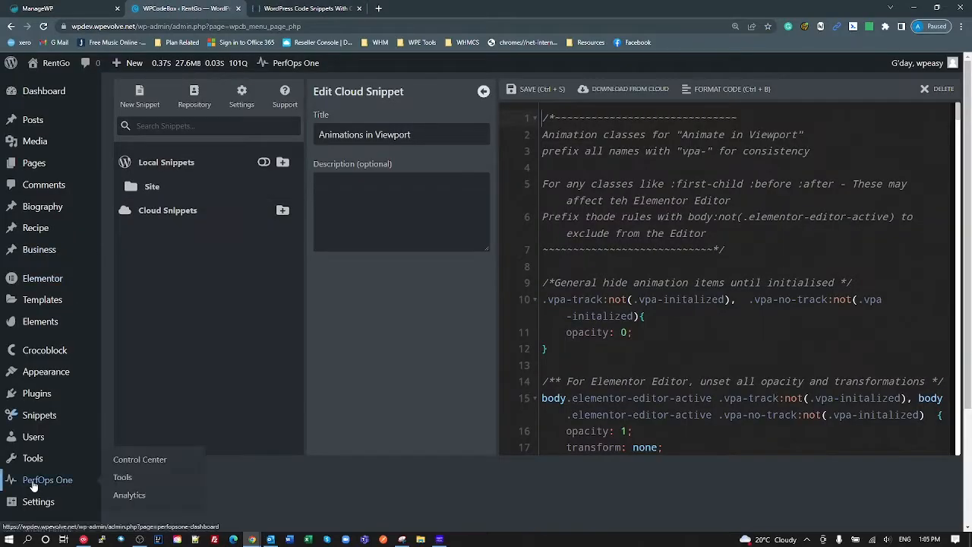
scroll(33, 486, "down", 2)
left_click(39, 402)
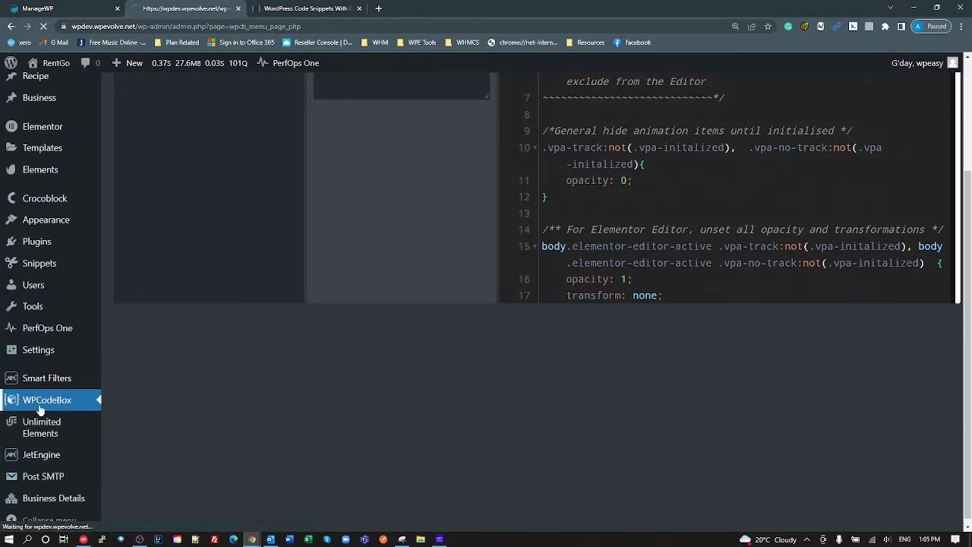
scroll(59, 361, "down", 3)
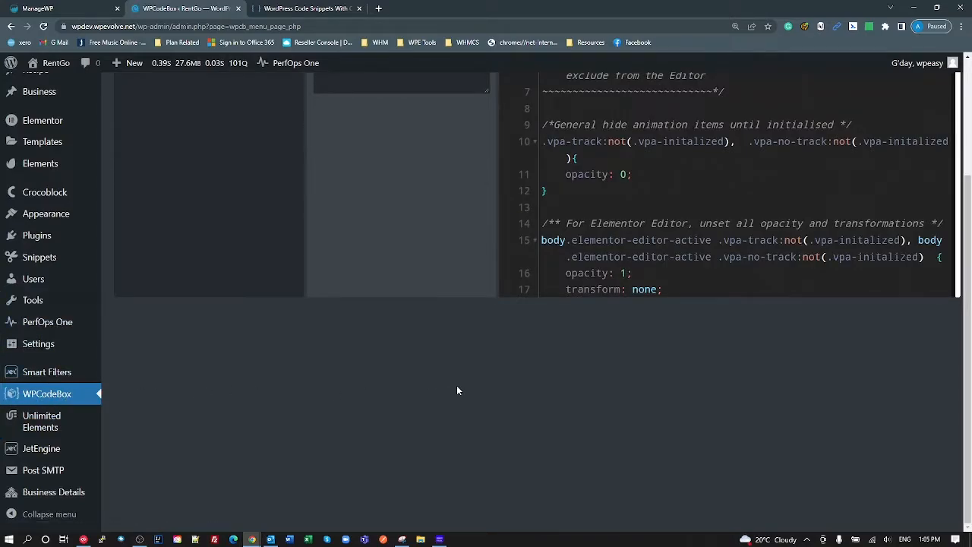
scroll(362, 434, "up", 3)
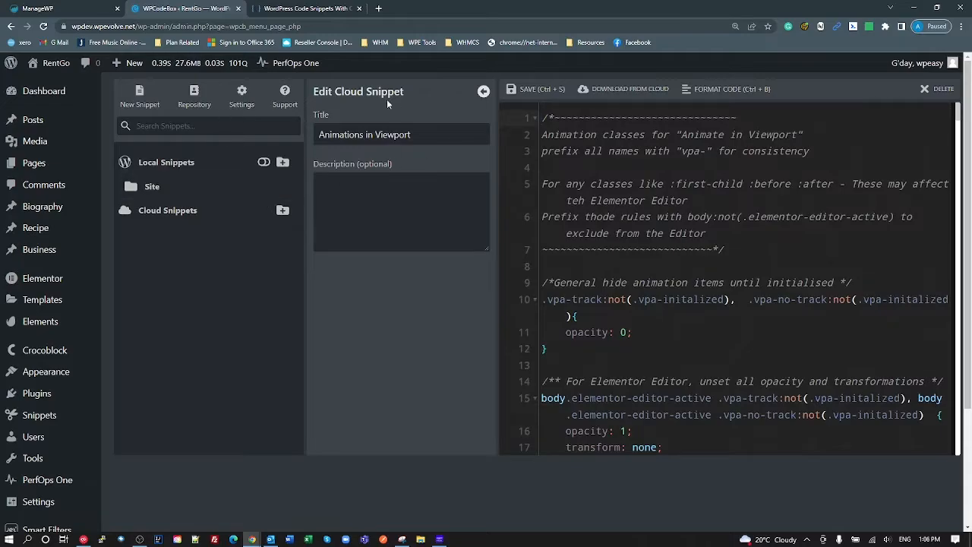
left_click(482, 91)
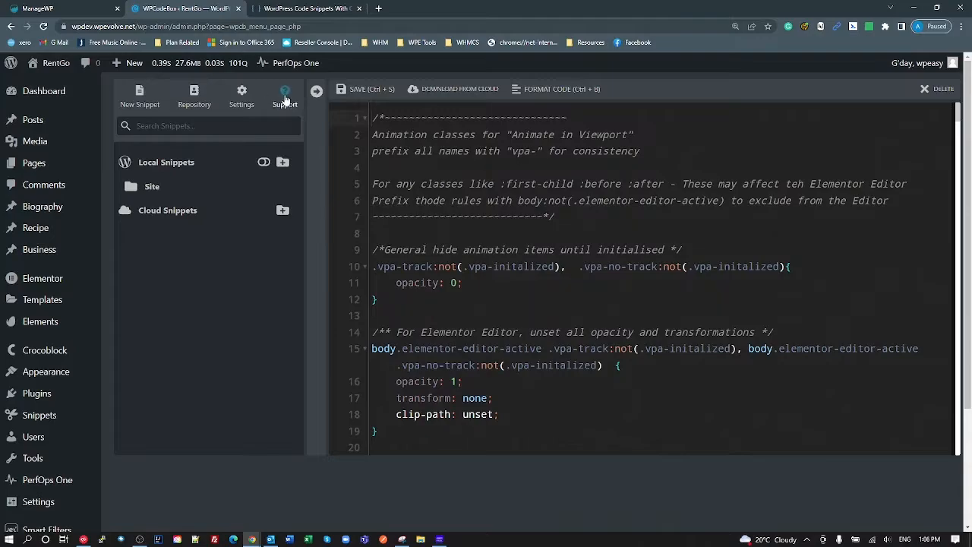
left_click(316, 90)
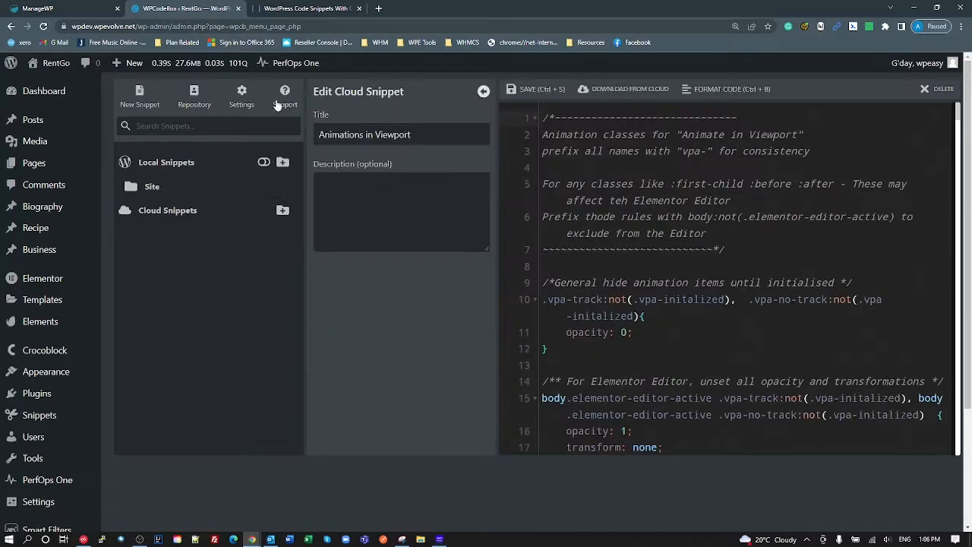
- Open the WPCodeBox settings and look over the API key field
left_click(241, 95)
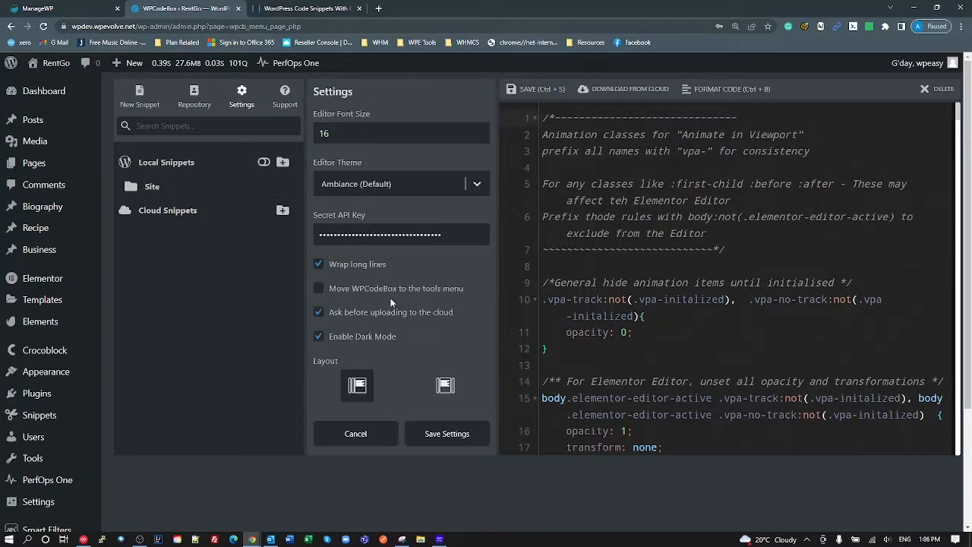
left_click(460, 235)
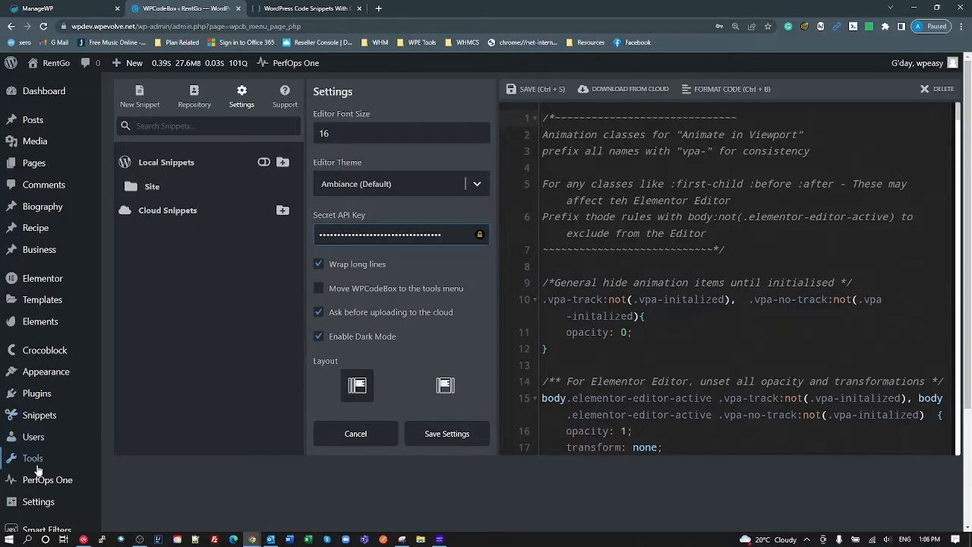
scroll(35, 456, "down", 2)
scroll(431, 264, "up", 2)
- Preview light mode and the right-side snippet list, then save with dark mode and the left layout
left_click(318, 337)
left_click(318, 336)
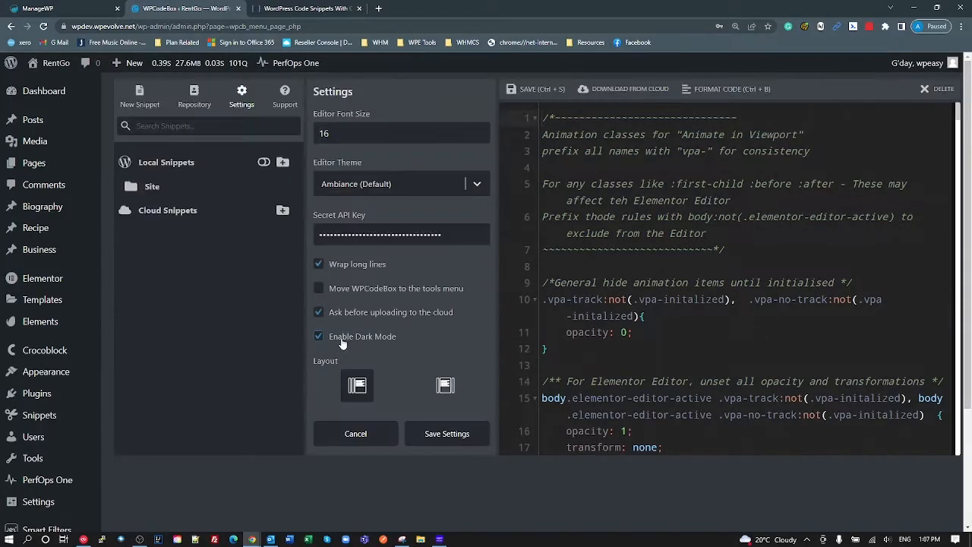
left_click(445, 384)
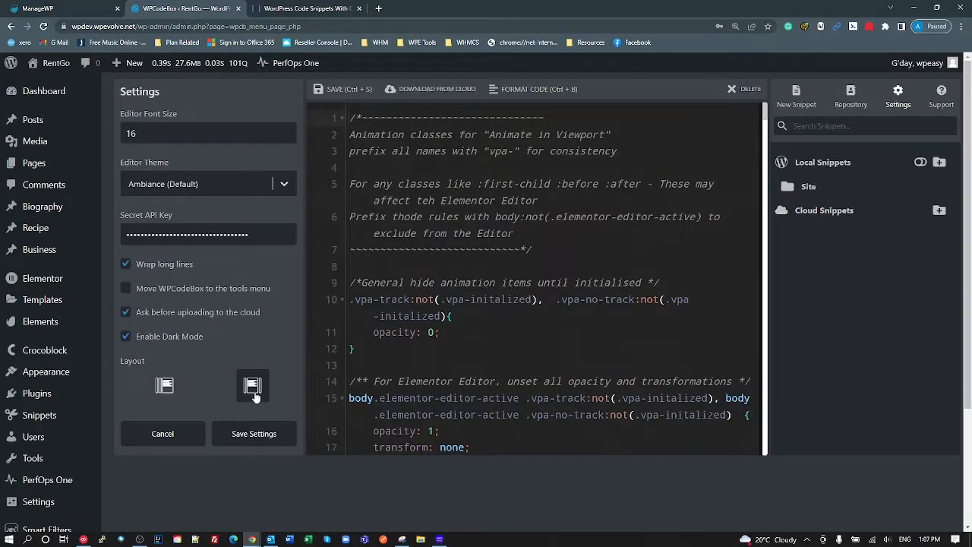
mouse_move(197, 62)
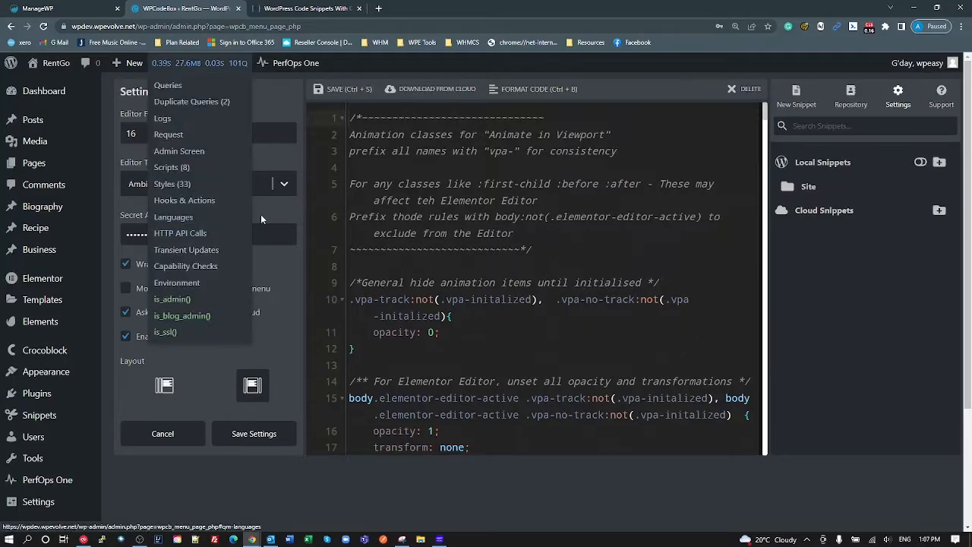
left_click(164, 386)
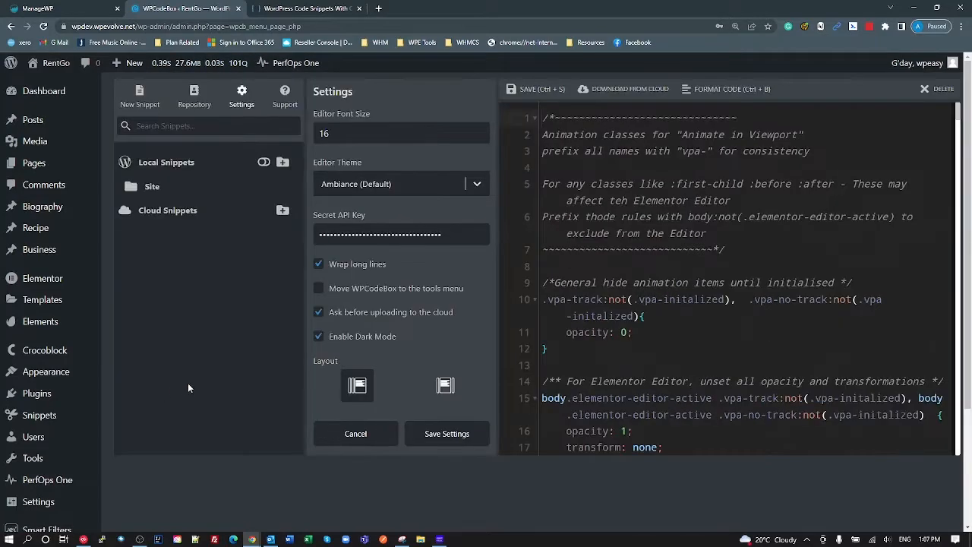
left_click(427, 438)
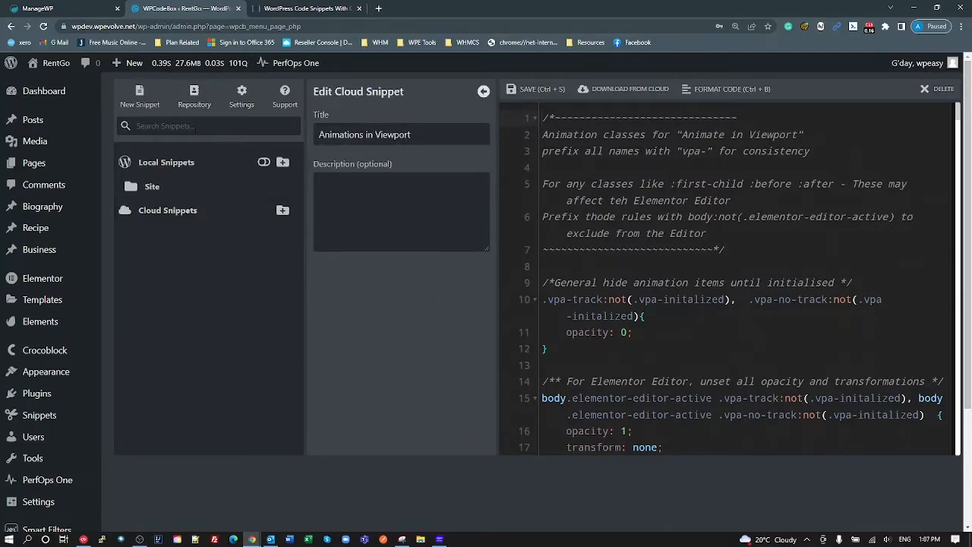
- Download 'Make WPCodeBox full-width' from the repository's WPCodeBox tag and open the local copy
left_click(194, 97)
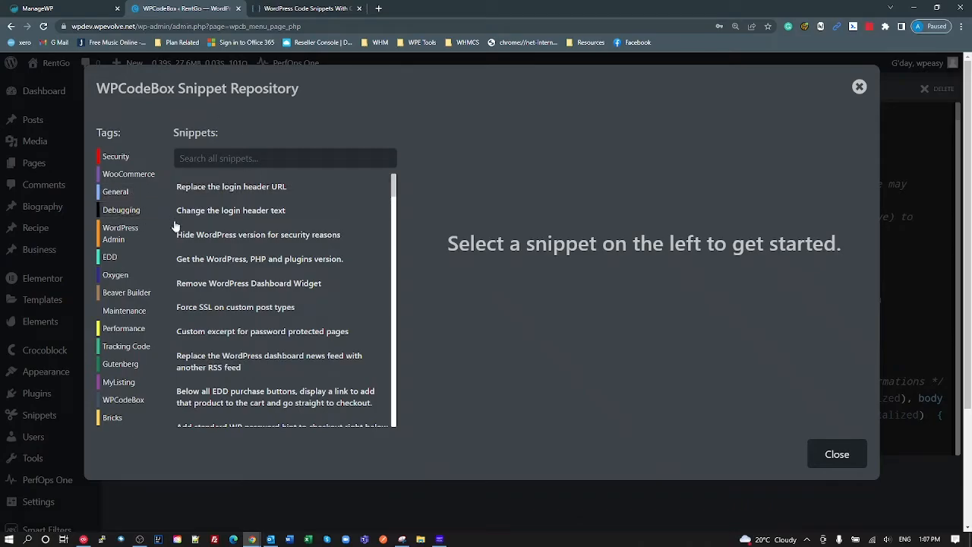
scroll(228, 342, "down", 3)
left_click(132, 405)
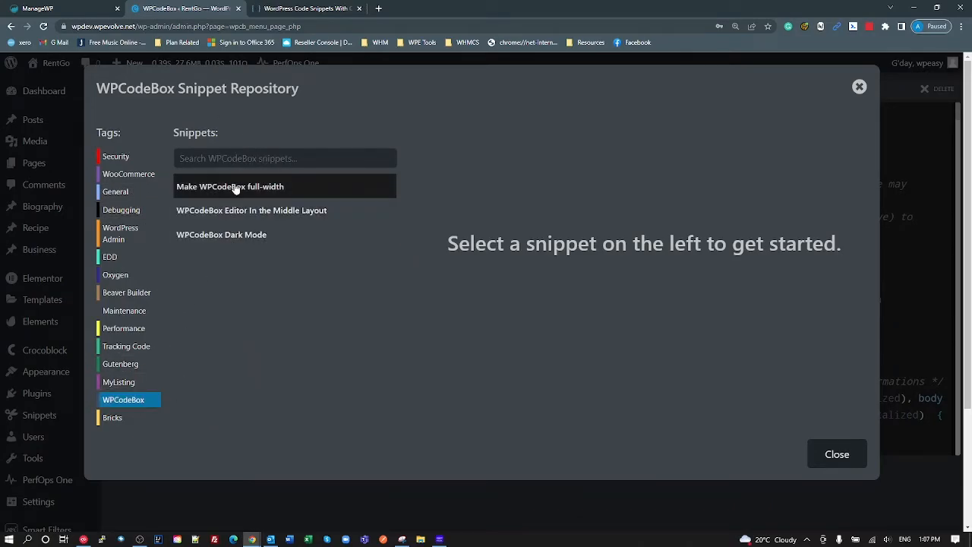
left_click(255, 194)
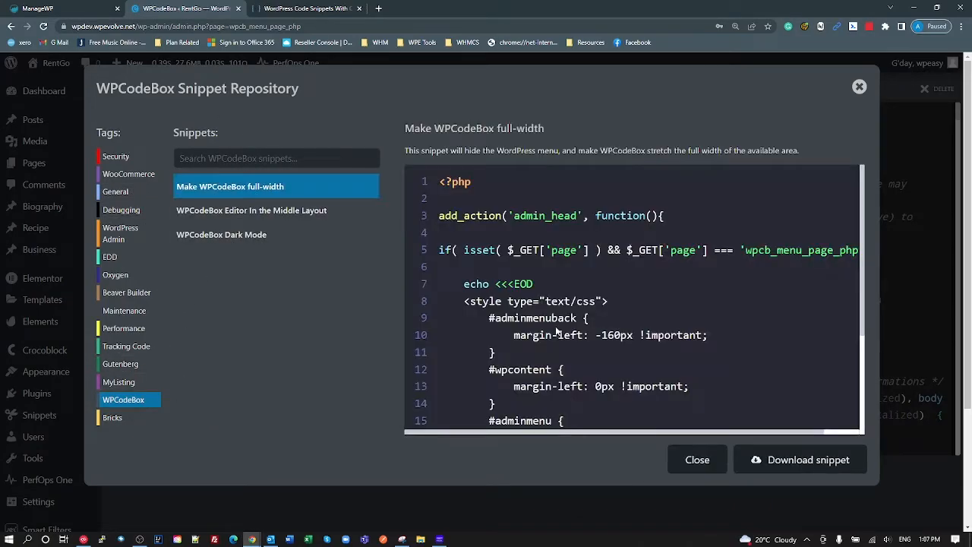
left_click(804, 460)
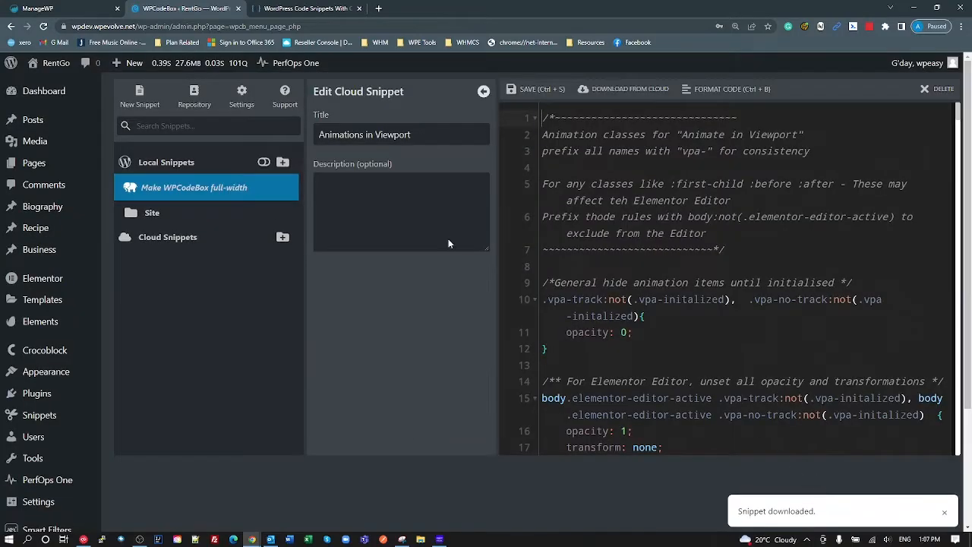
left_click(171, 198)
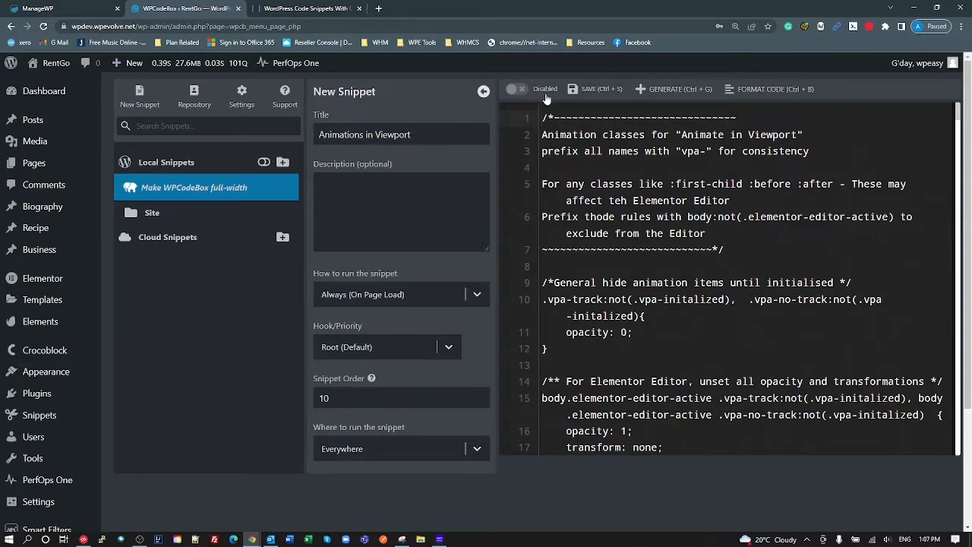
- Open 'Make WPCodeBox full-width' from the local snippets, place the cursor at line 10, and reload with F5
left_click(153, 214)
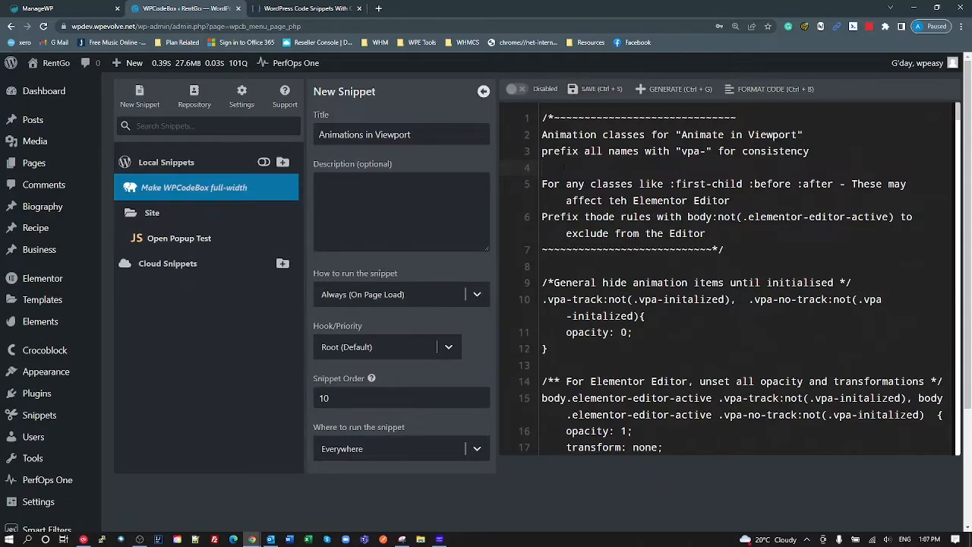
key("ctrl+minus")
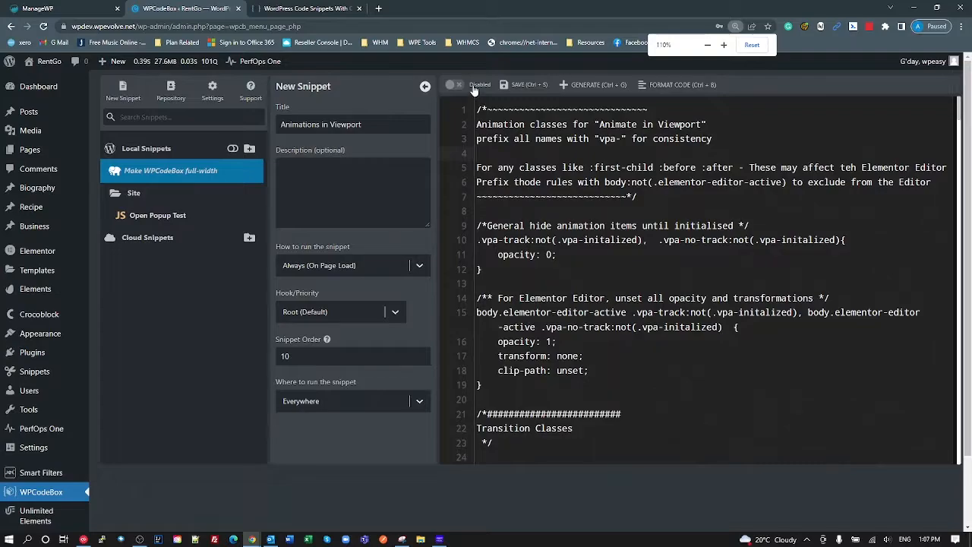
left_click(125, 194)
left_click(143, 174)
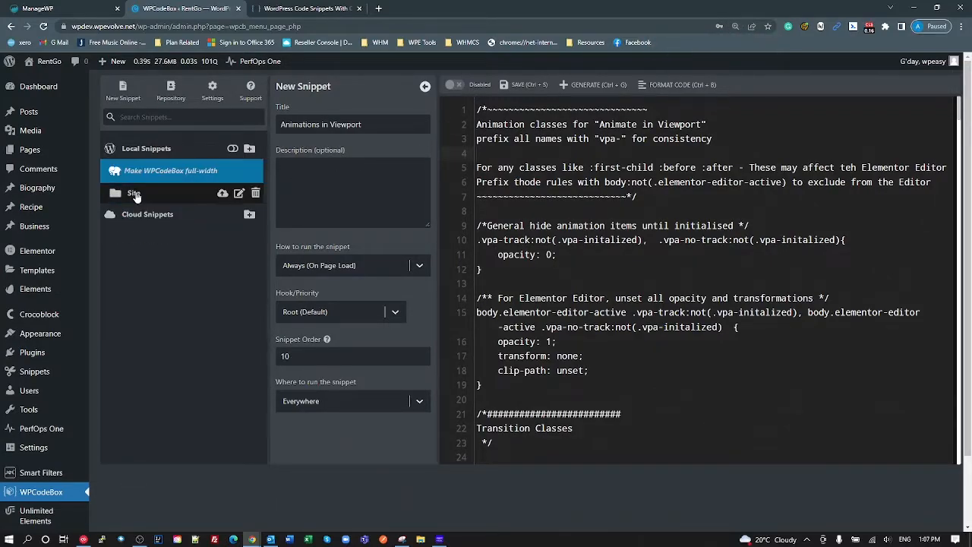
left_click(633, 239)
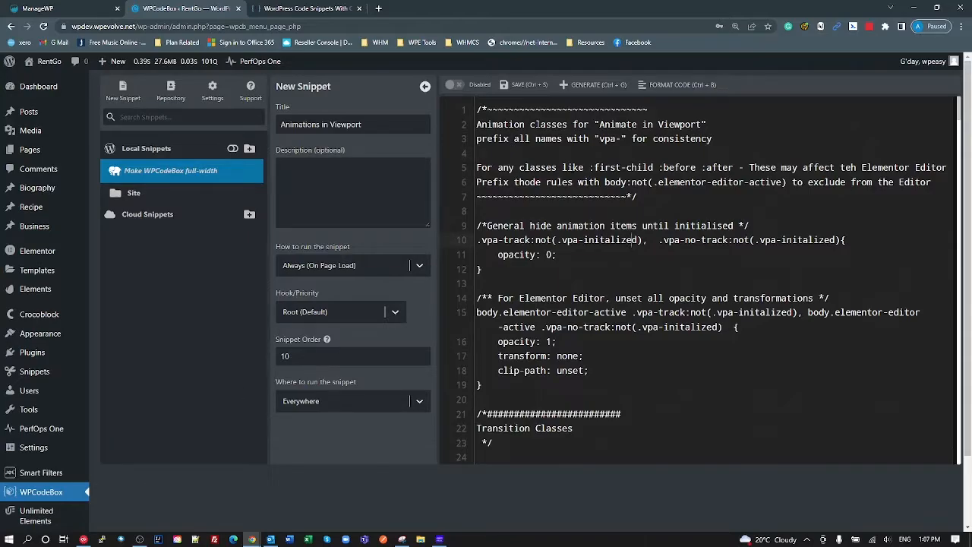
key("F5")
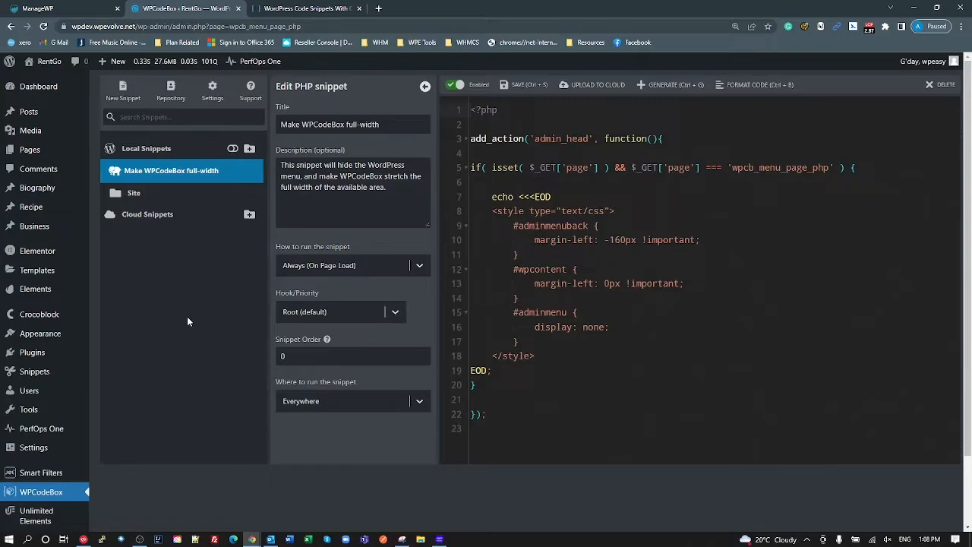
- Reload to apply the full-width snippet, then open WPCodeBox from the WordPress admin sidebar
key("F5")
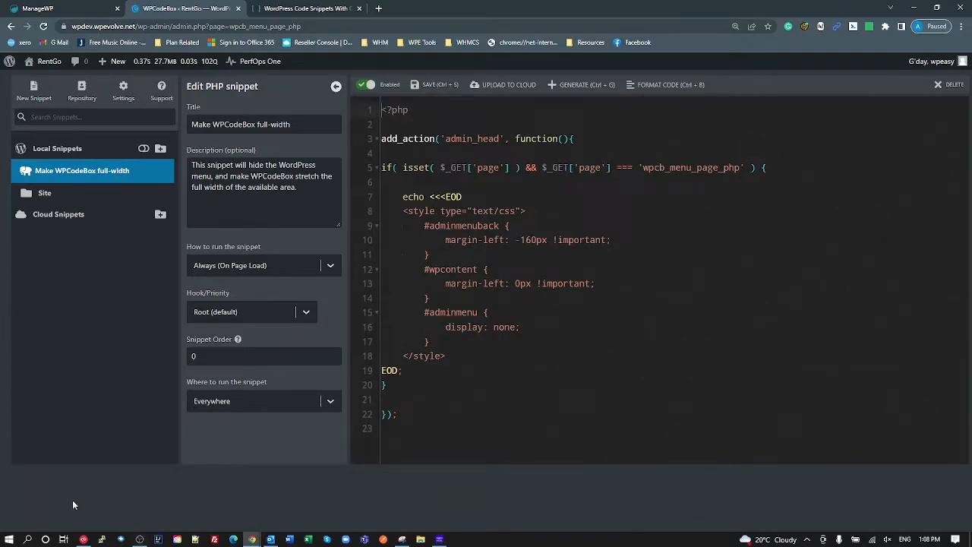
left_click(10, 62)
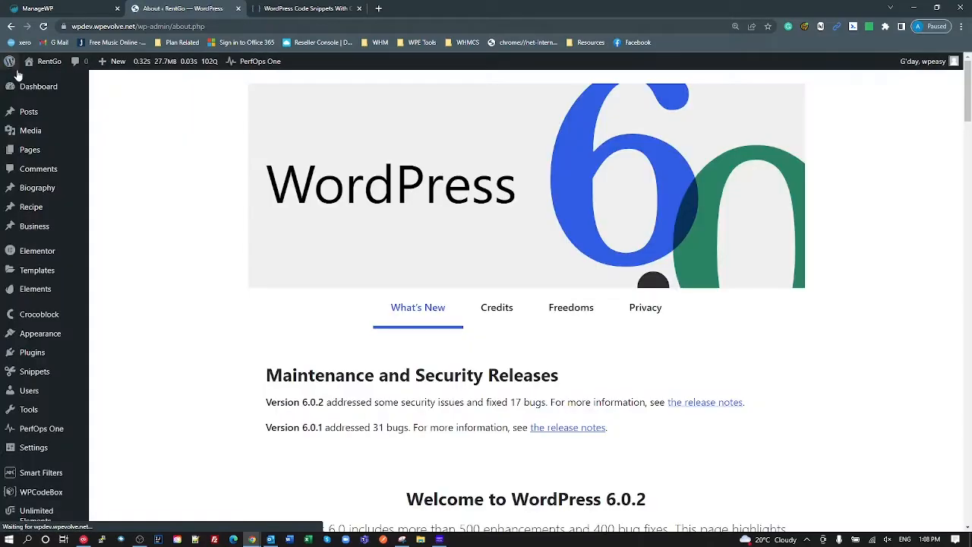
scroll(34, 366, "down", 4)
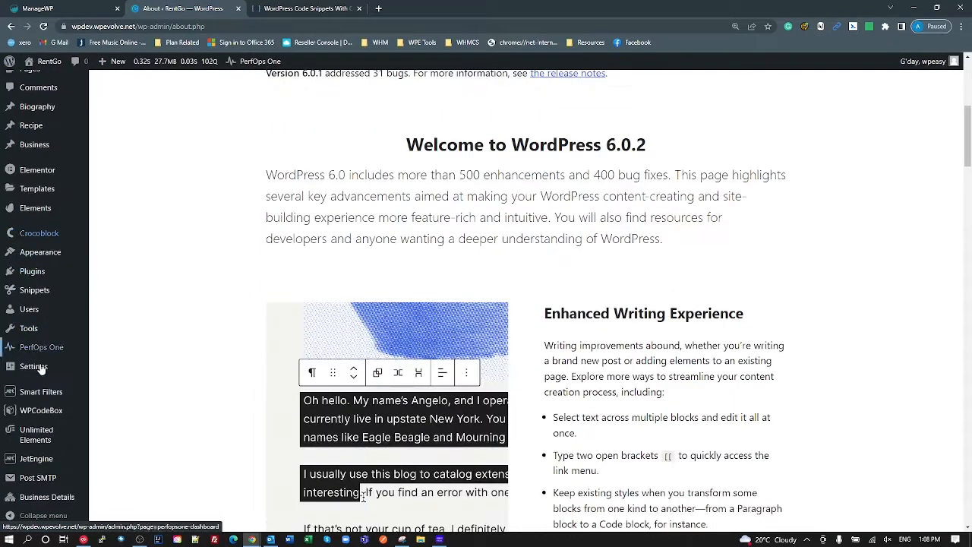
left_click(44, 411)
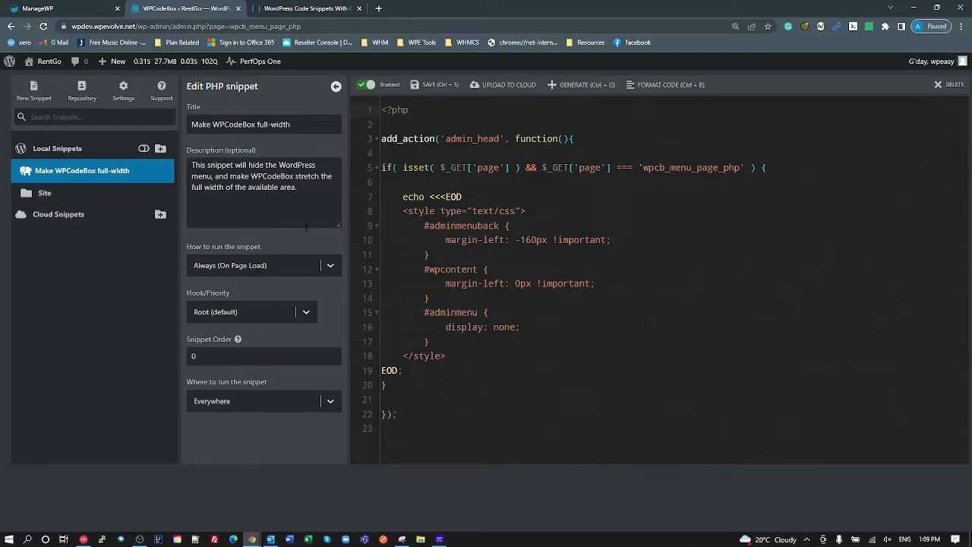
- Disable the full-width snippet and reload so the WordPress admin menu returns
left_click(369, 86)
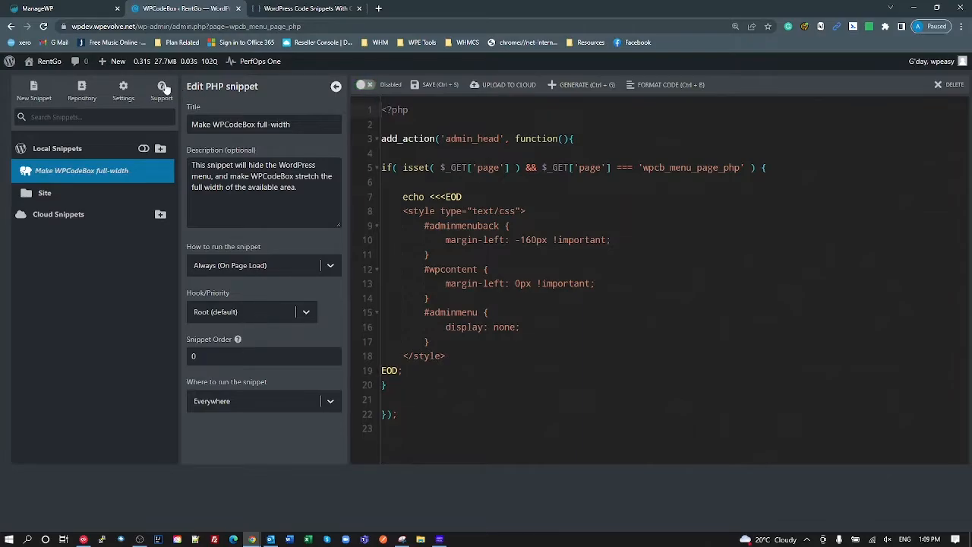
left_click(123, 90)
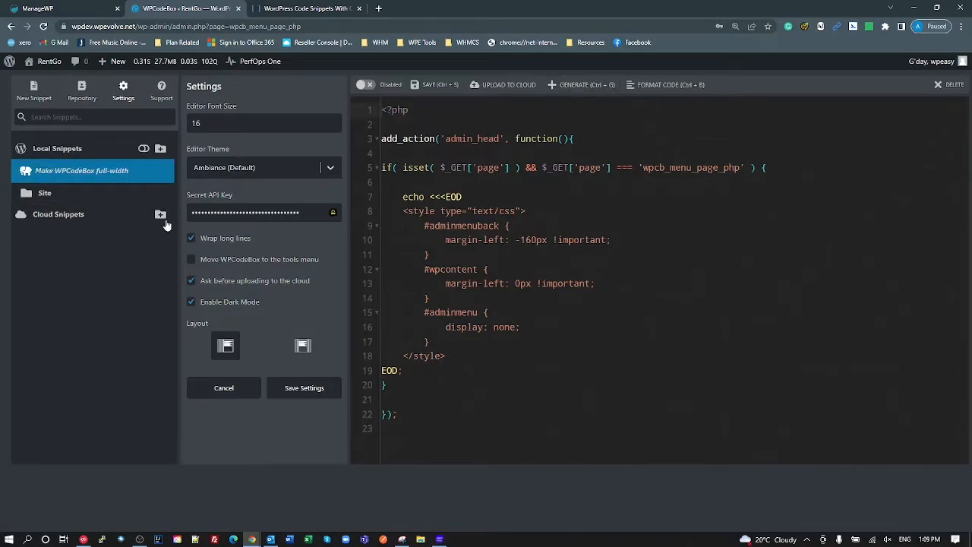
key("F5")
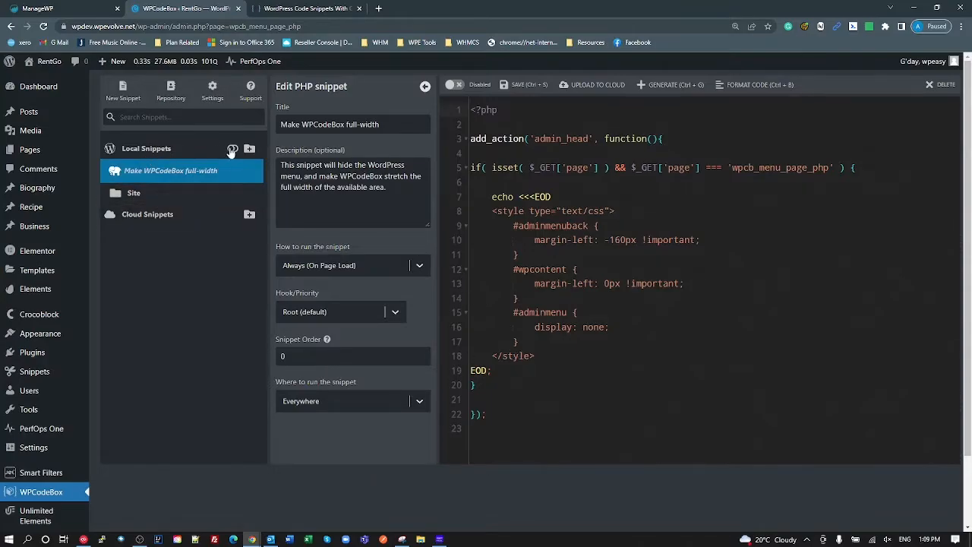
- Expand Cloud Snippets and browse the Elementor and Common folders
left_click(139, 217)
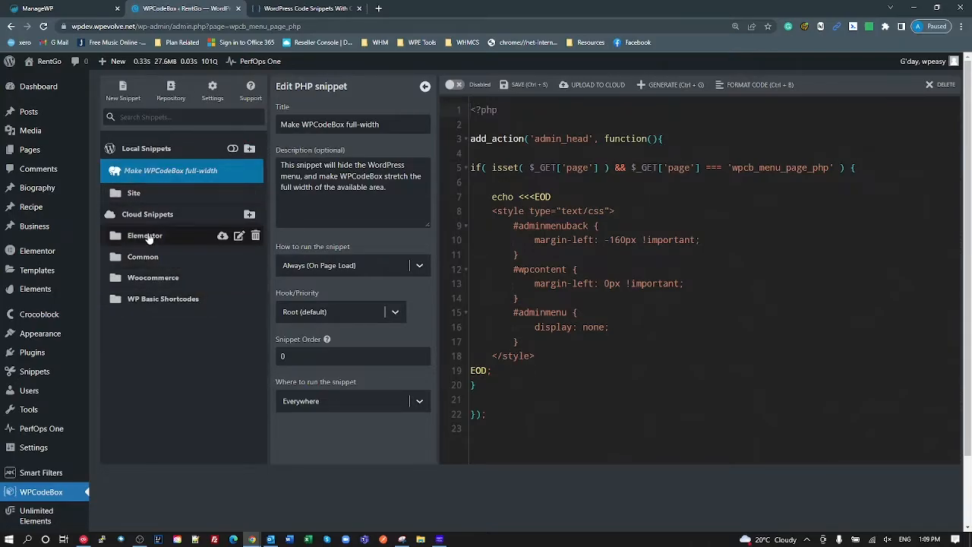
left_click(148, 236)
left_click(148, 236)
left_click(140, 257)
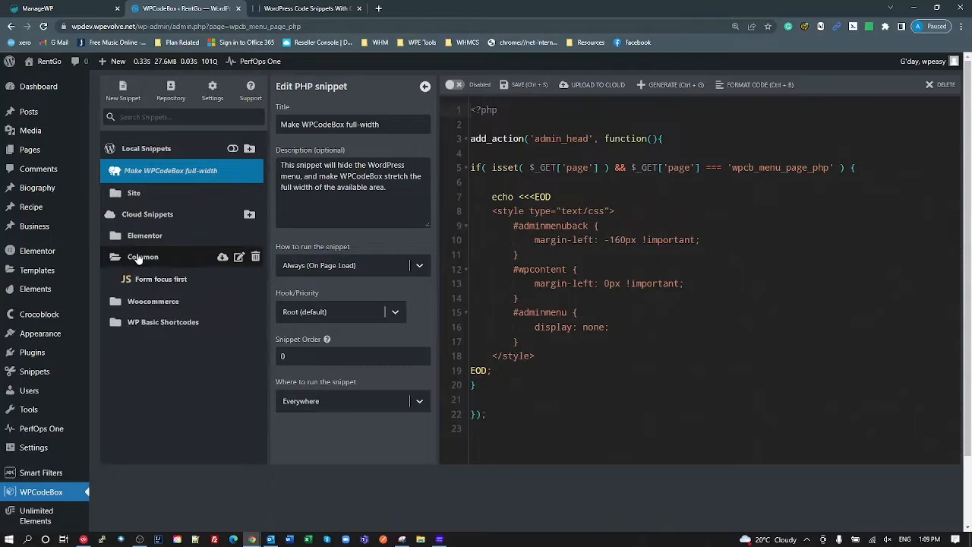
left_click(139, 258)
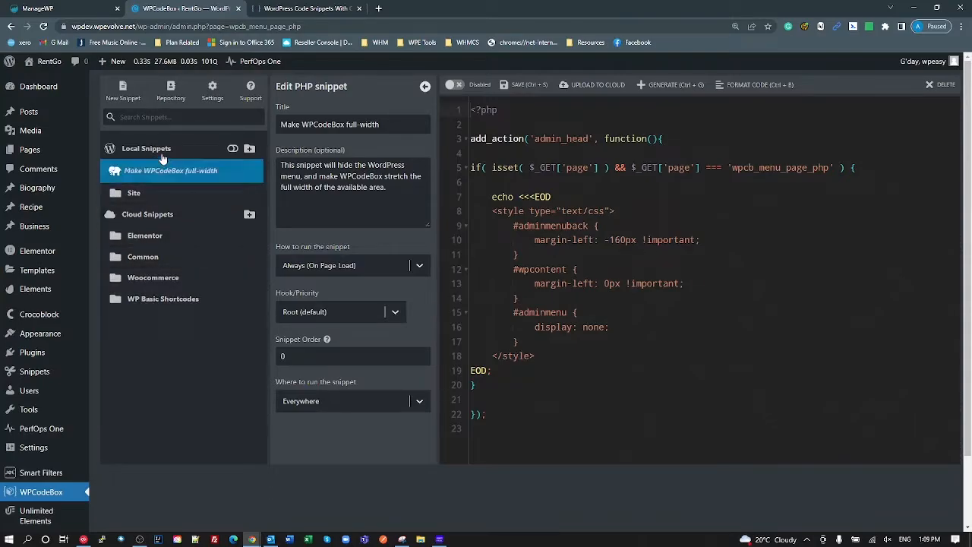
- Create, save and upload to the cloud a new PHP snippet 'Test' containing phpinfo();
left_click(122, 90)
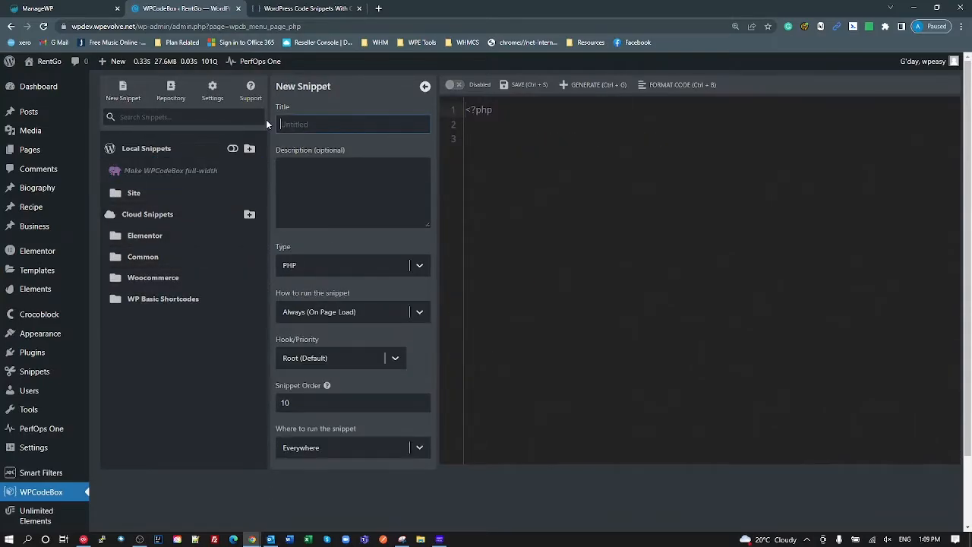
type("Test")
left_click(528, 149)
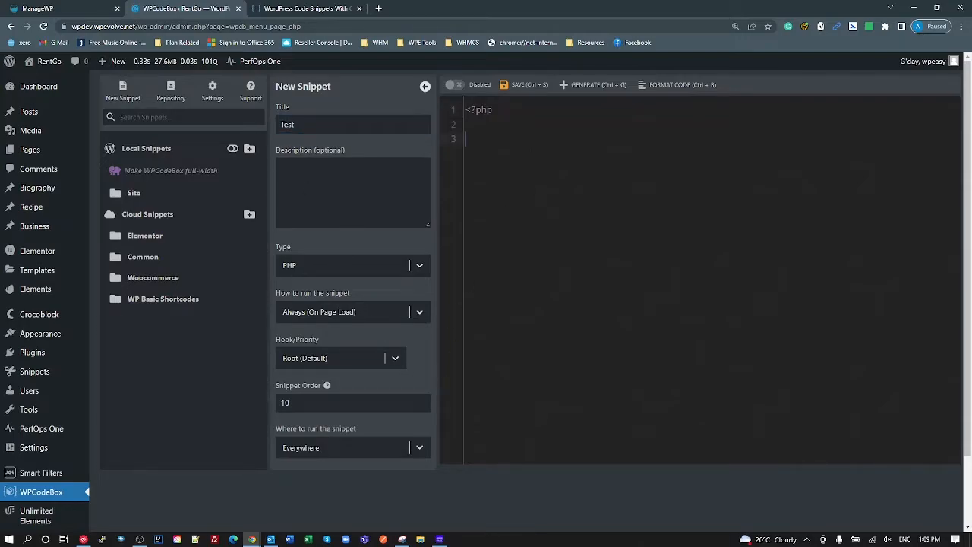
type("p")
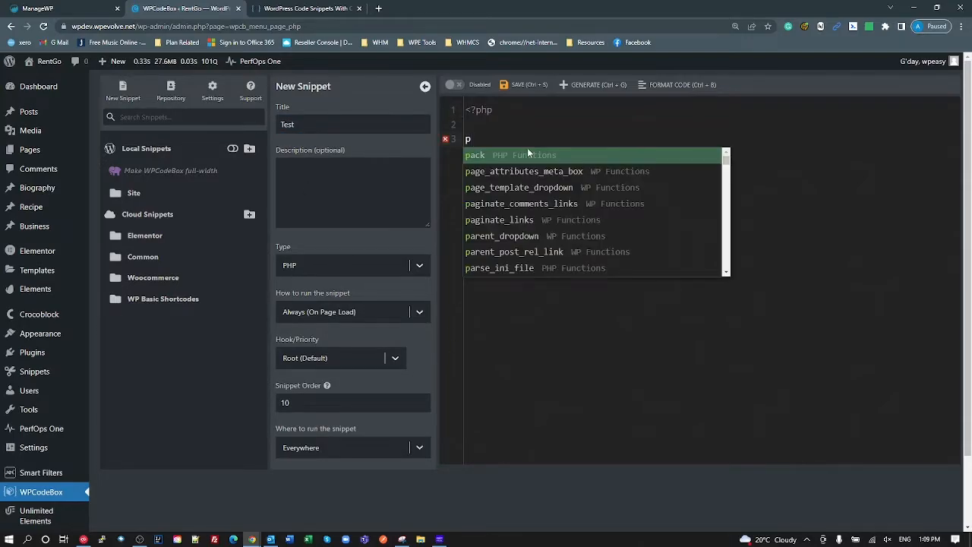
type("hpinfo()")
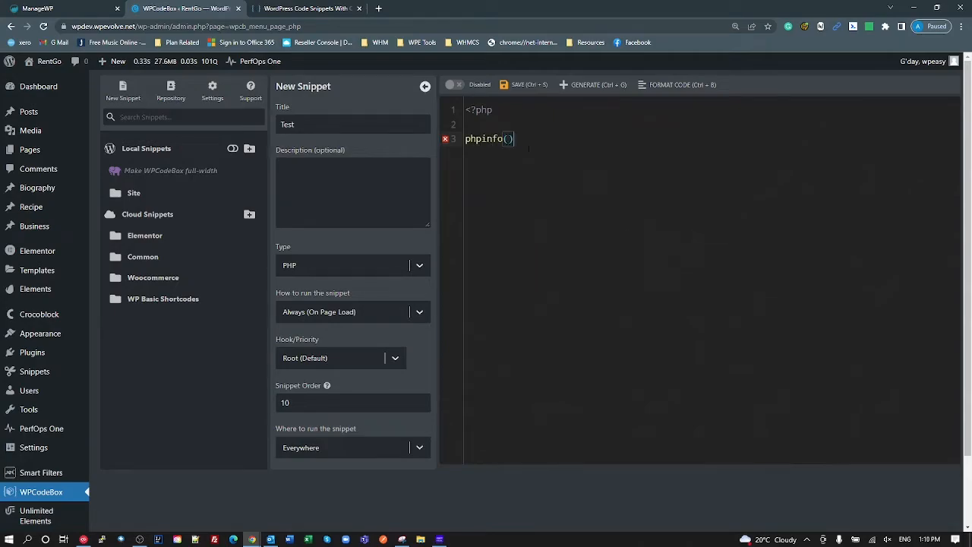
type(";")
left_click(533, 88)
right_click(134, 182)
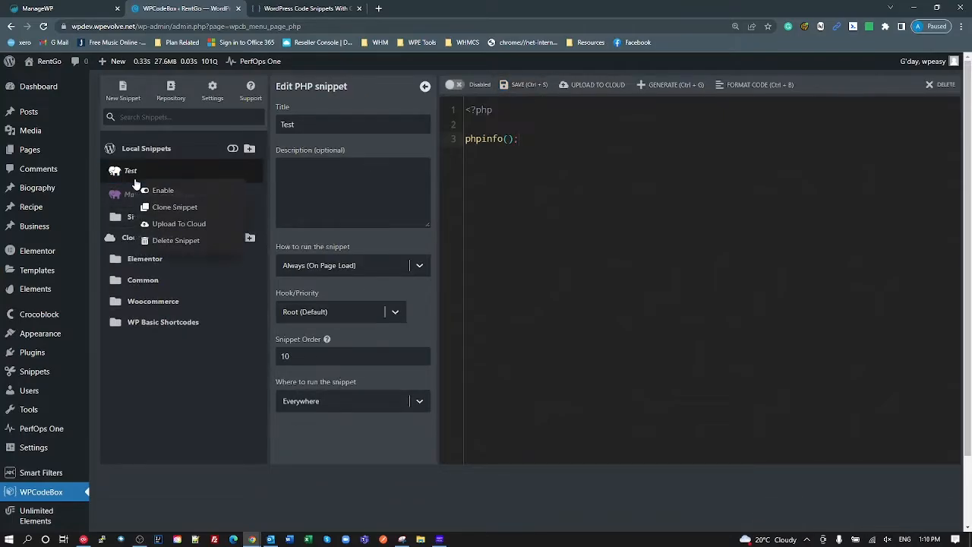
left_click(166, 226)
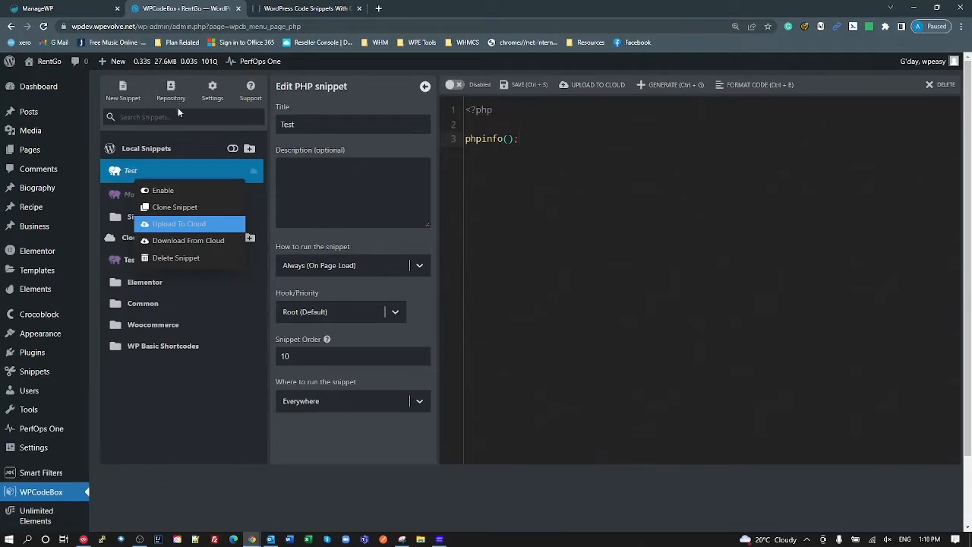
- Re-upload 'Test' to the cloud from its context menu and the toolbar, confirming with Yes
left_click(212, 91)
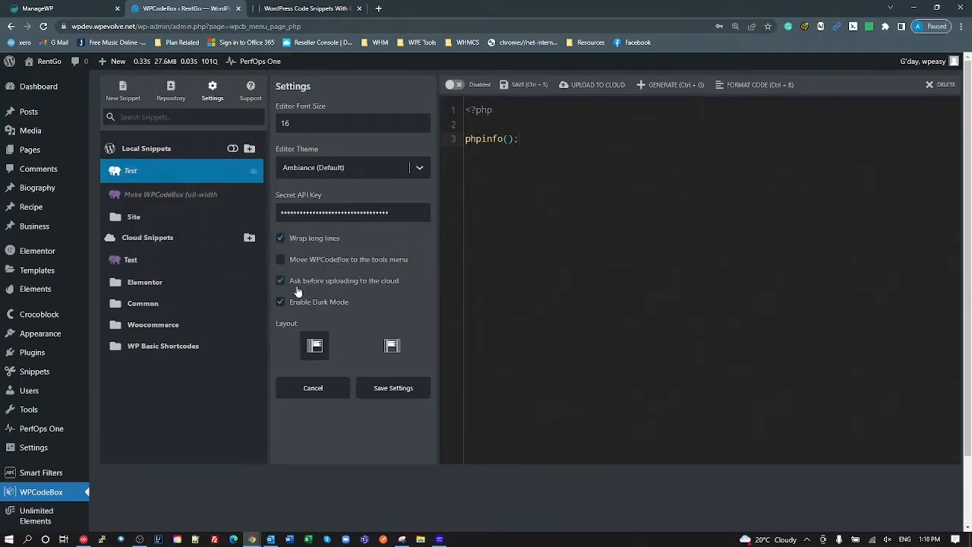
right_click(141, 175)
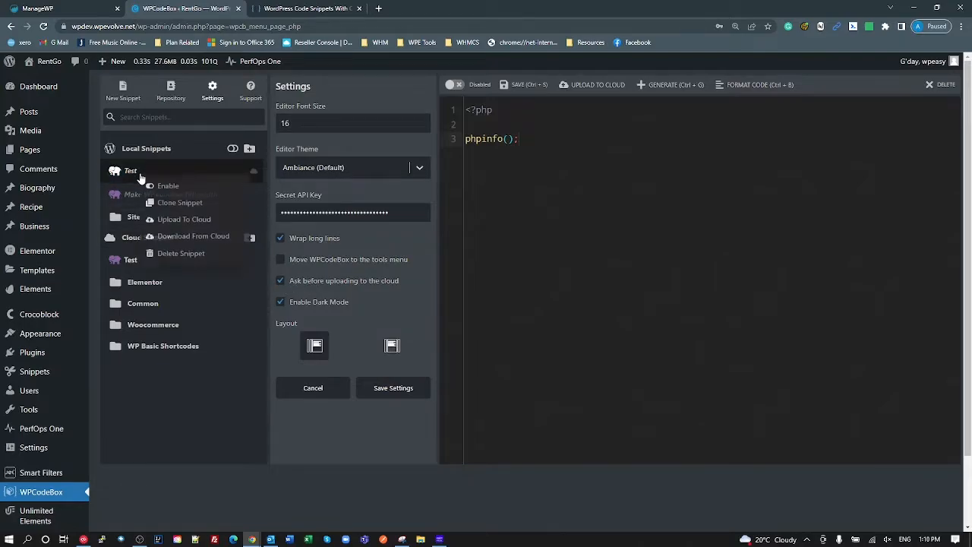
left_click(167, 219)
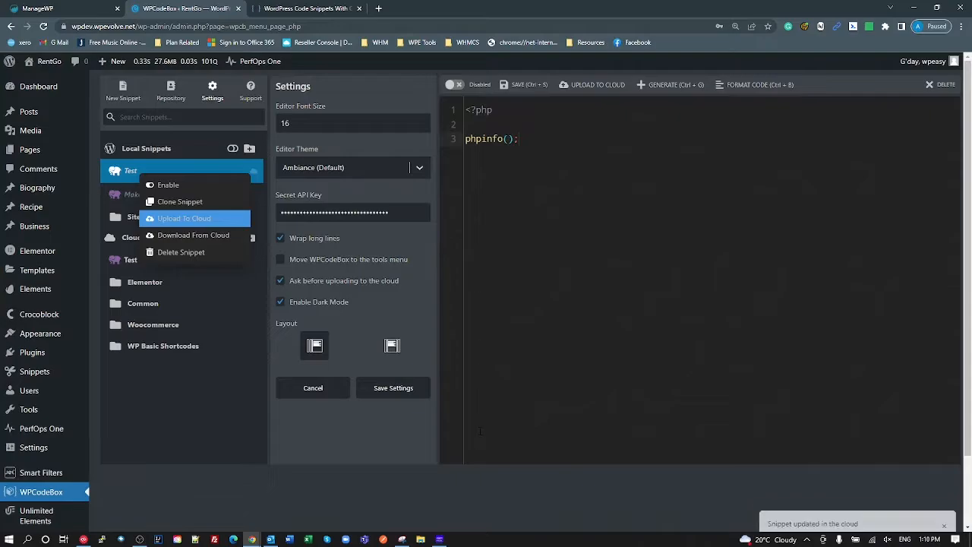
left_click(481, 431)
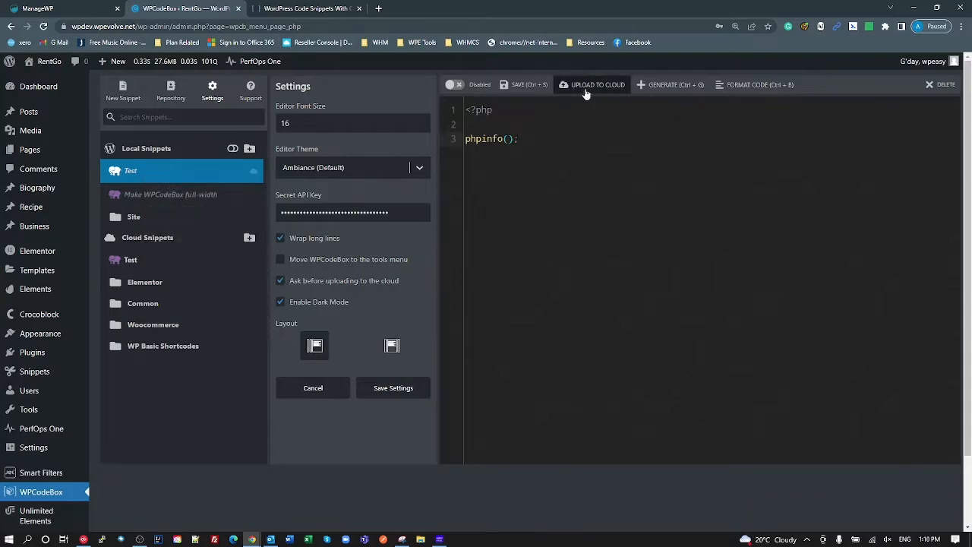
left_click(585, 87)
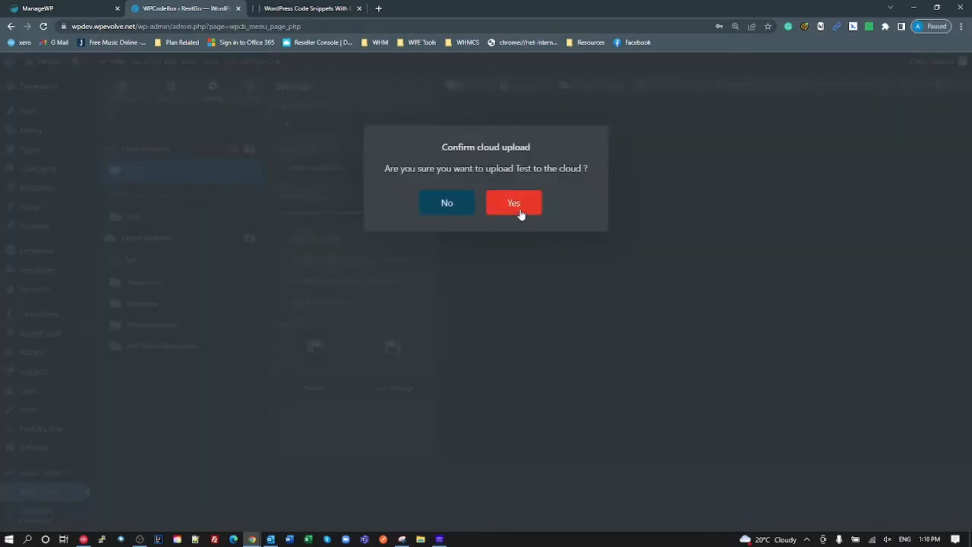
left_click(518, 212)
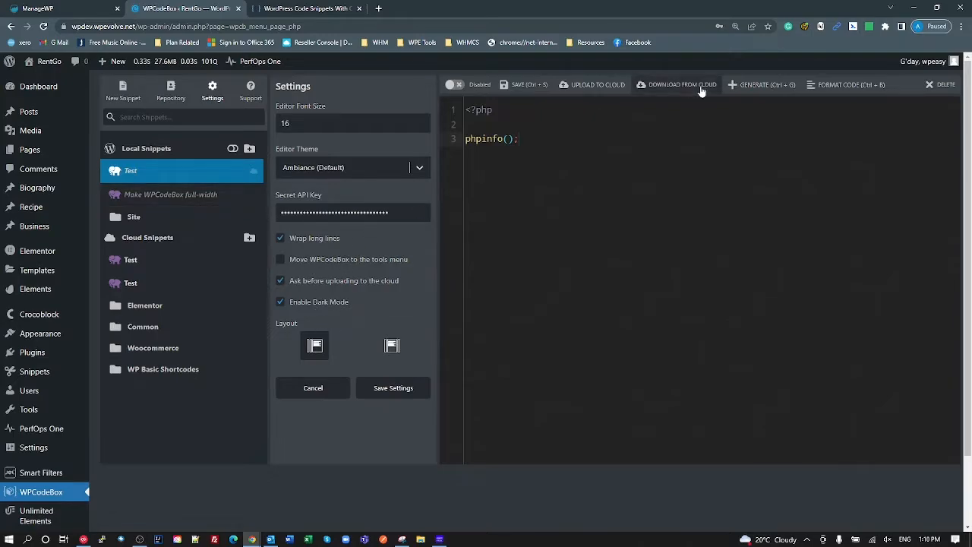
- Delete both cloud copies of the Test snippet, confirming each deletion
left_click(129, 281)
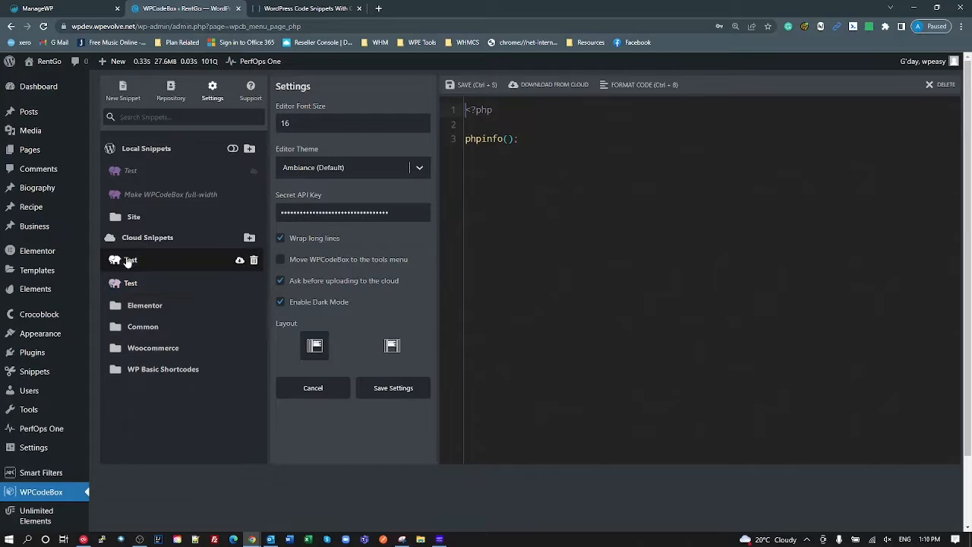
left_click(129, 260)
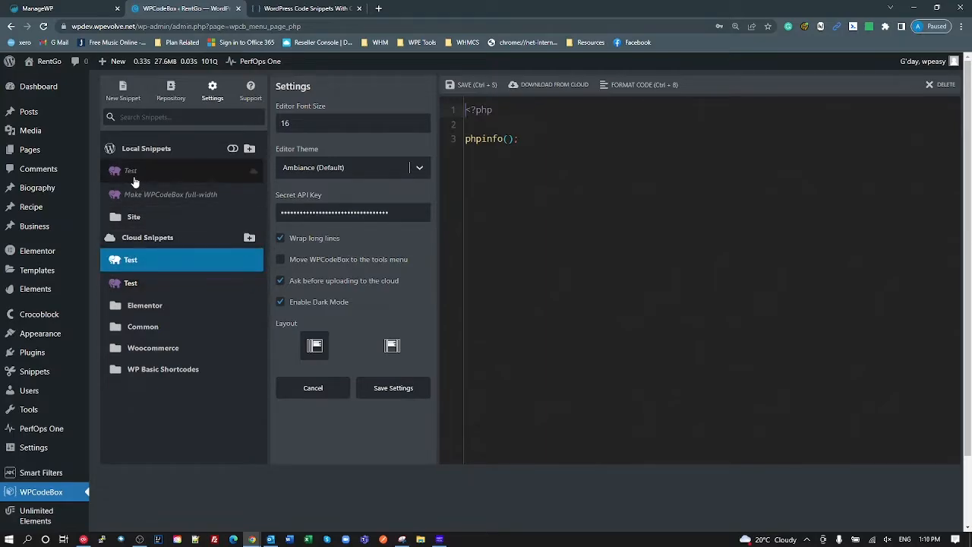
right_click(132, 261)
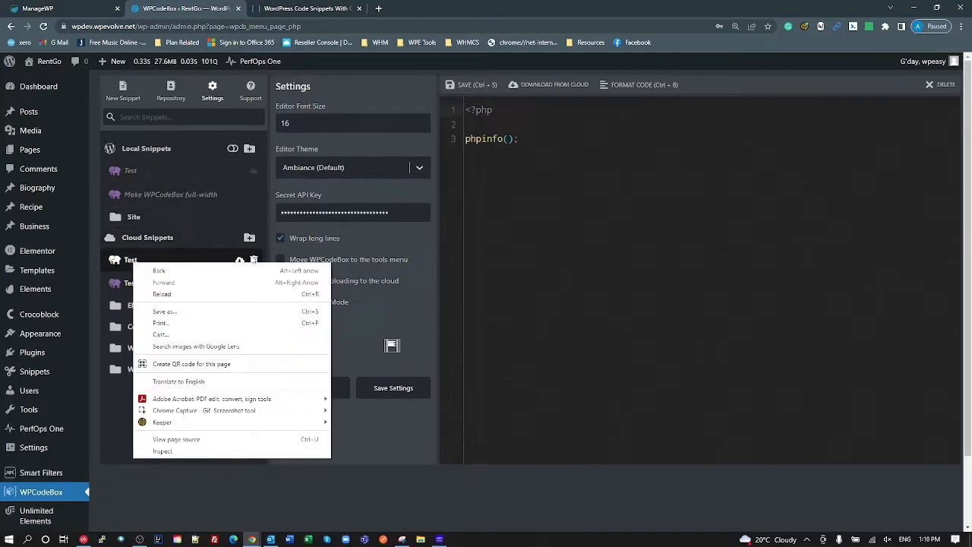
left_click(255, 261)
left_click(253, 260)
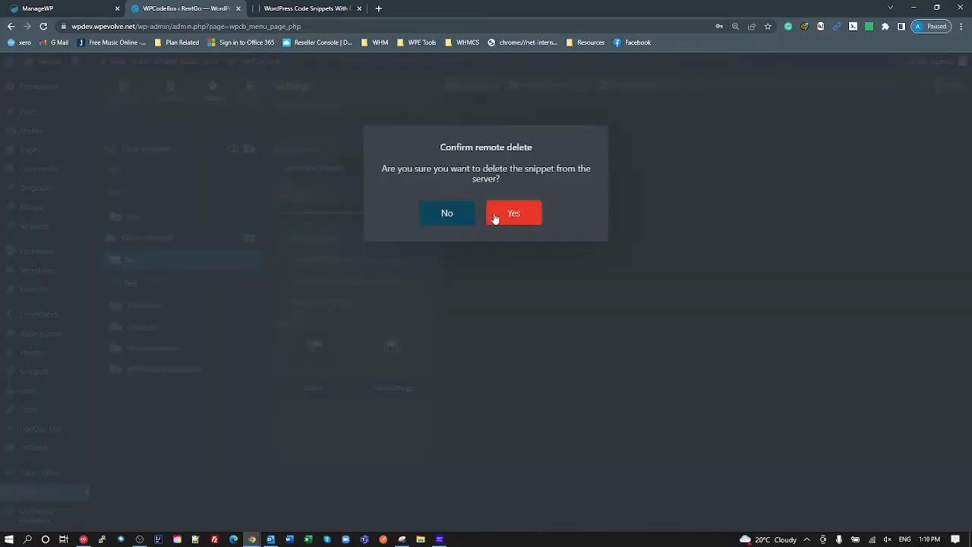
left_click(514, 213)
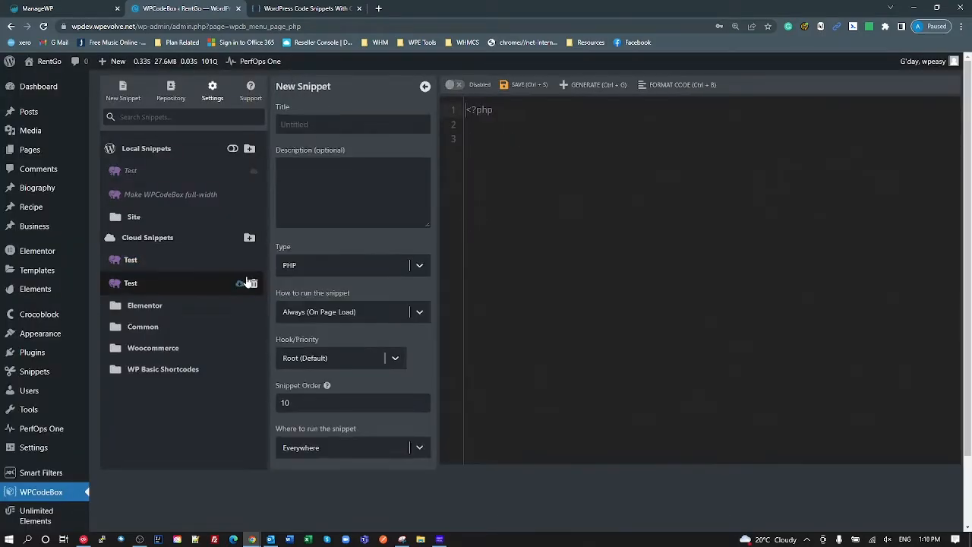
left_click(252, 258)
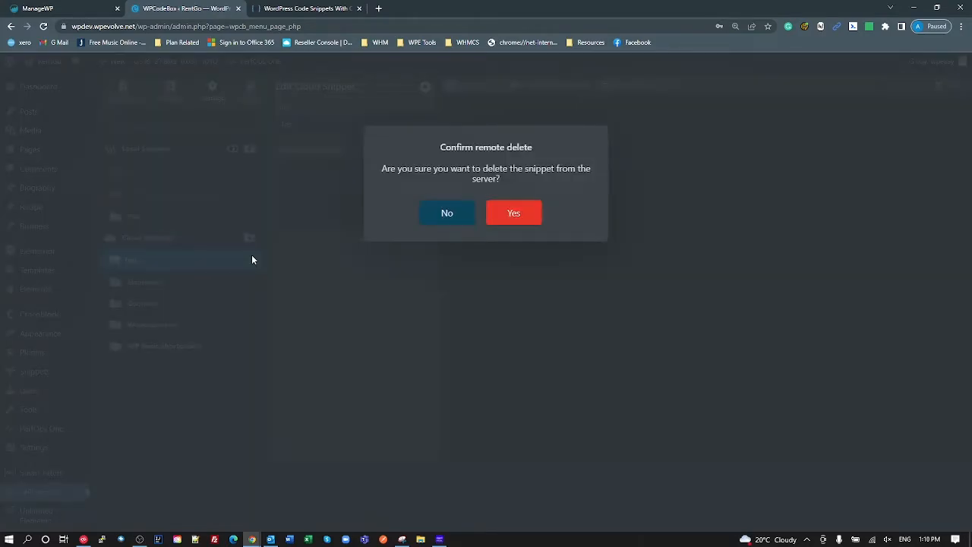
left_click(512, 213)
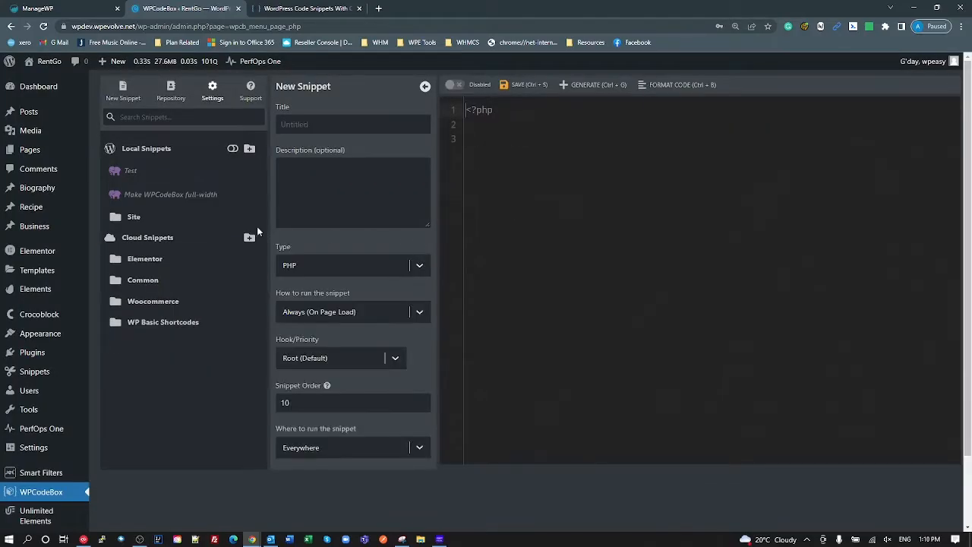
- Delete the local Test snippet and start naming the blank new snippet
left_click(129, 172)
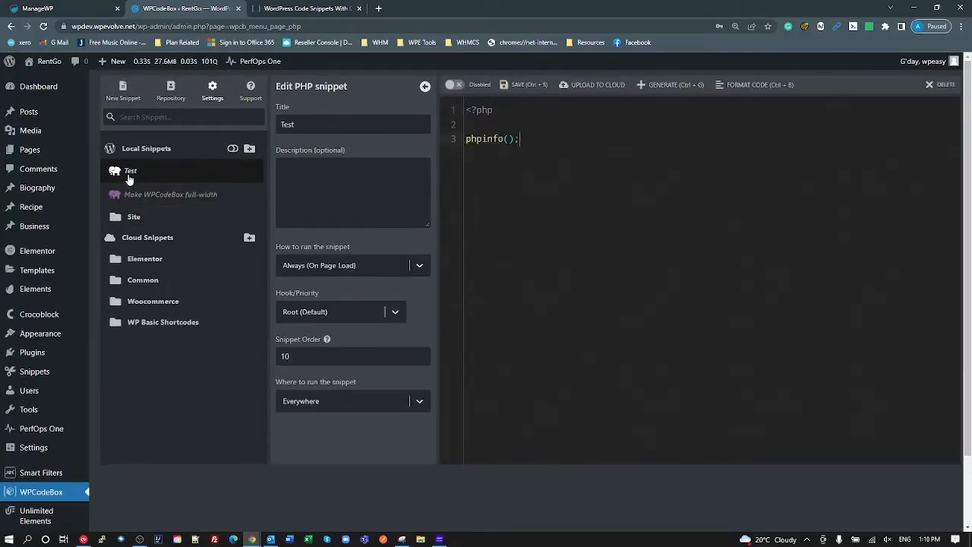
right_click(129, 179)
left_click(179, 238)
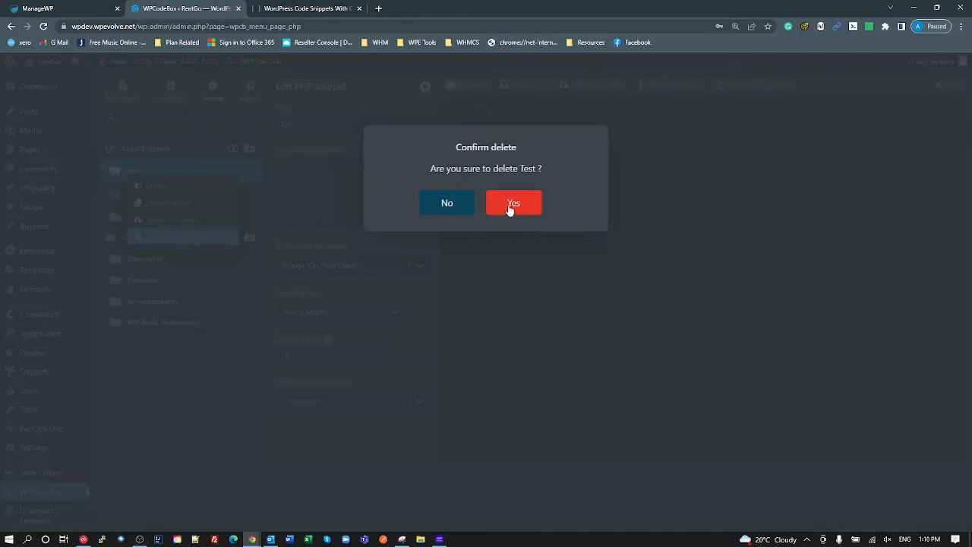
left_click(512, 203)
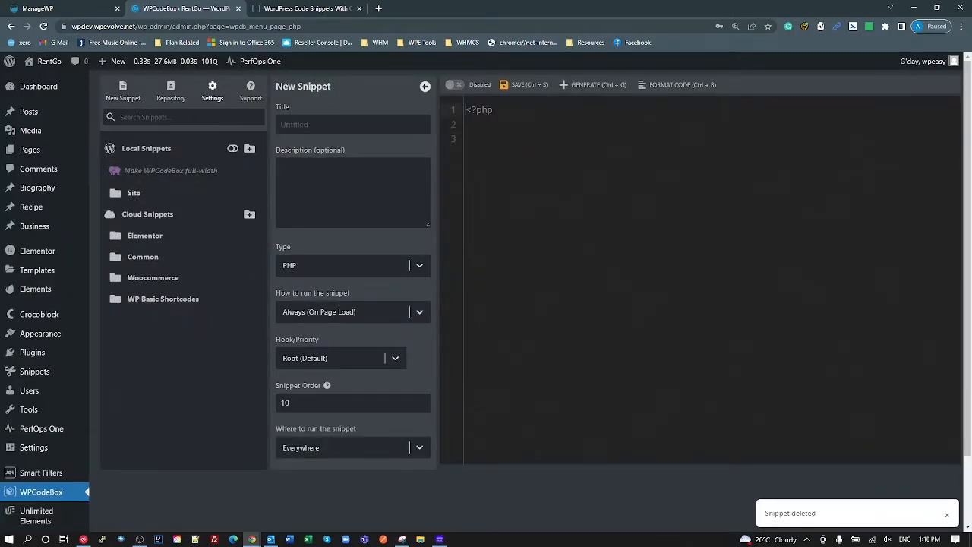
left_click(339, 126)
- Title the snippet 'test JS', set its type to JavaScript, and save it
type("test JS")
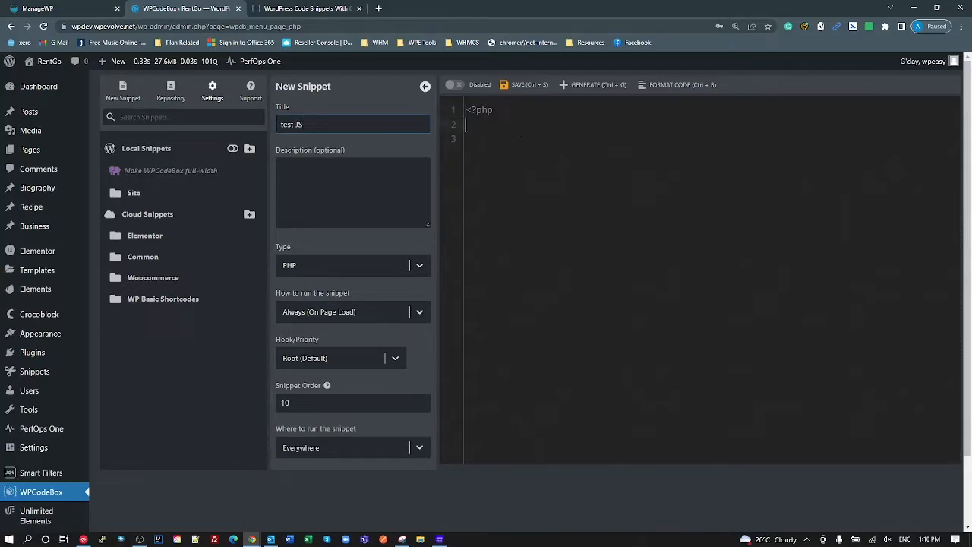
left_click(355, 270)
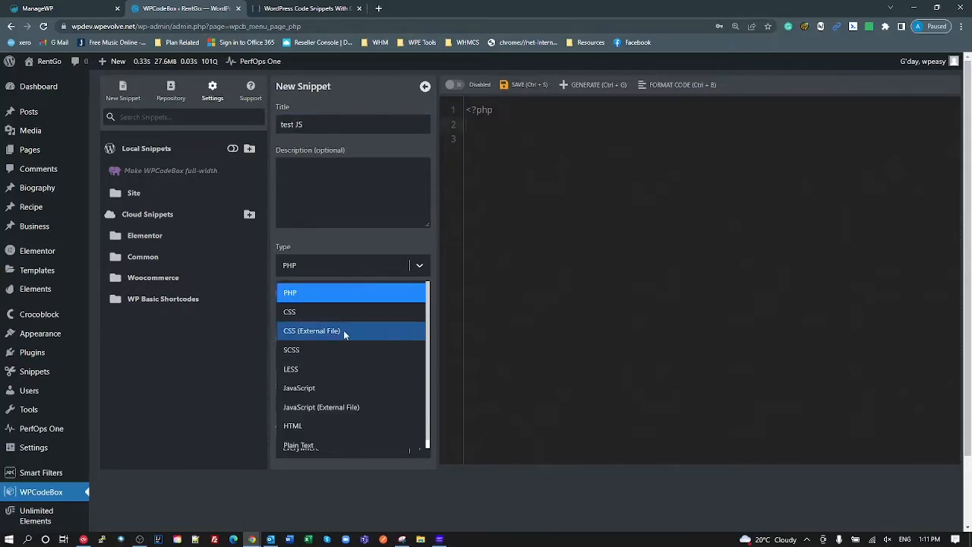
left_click(336, 386)
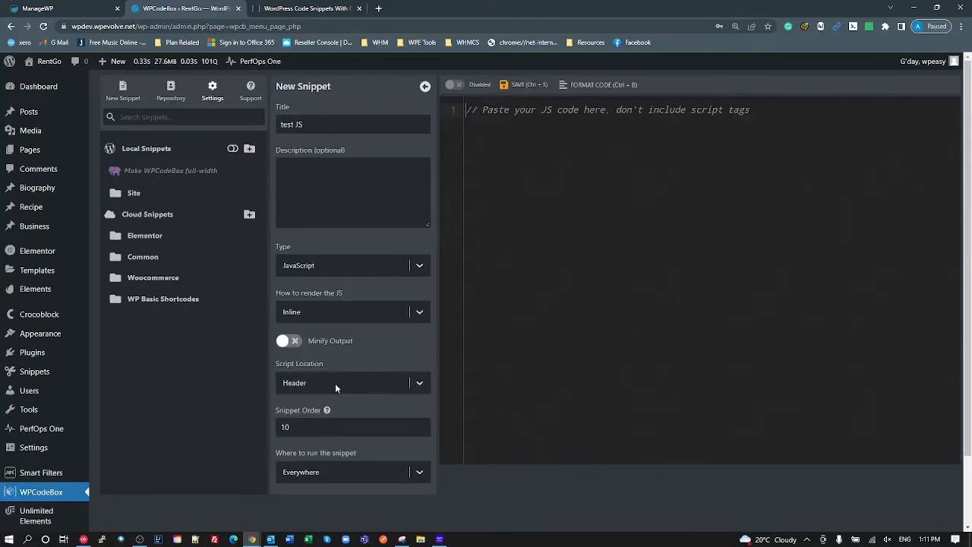
left_click(523, 88)
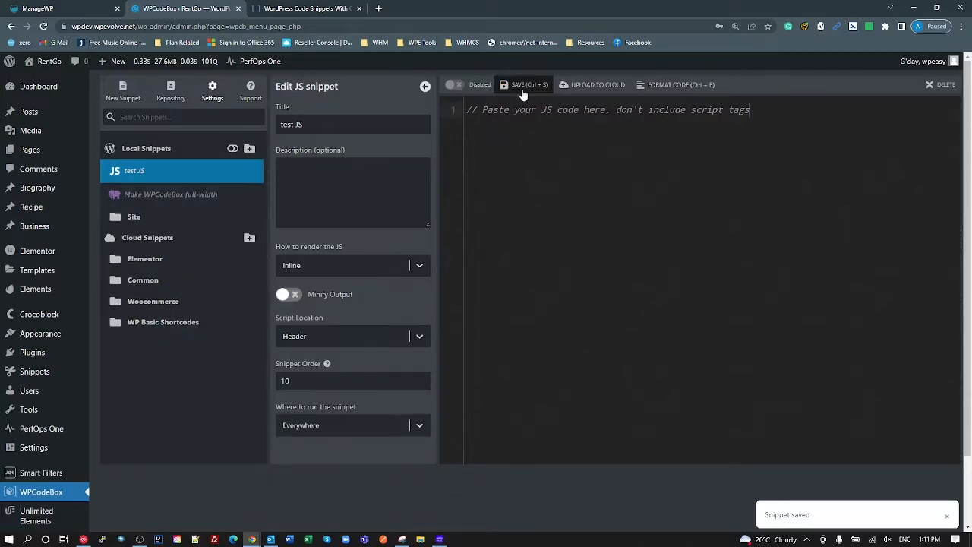
- Upload 'test JS' to Cloud Snippets twice, confirming each upload and checking the cloud copy
left_click(140, 173)
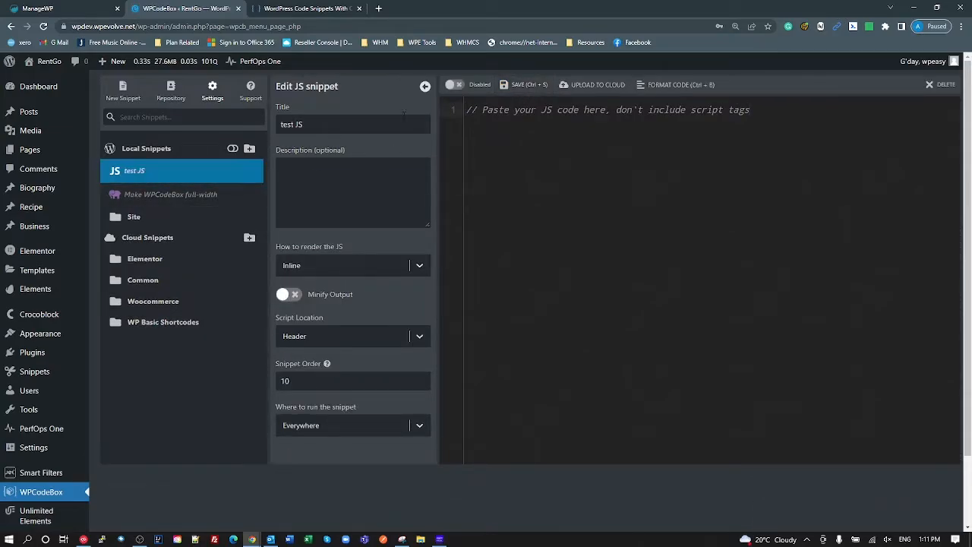
left_click(589, 87)
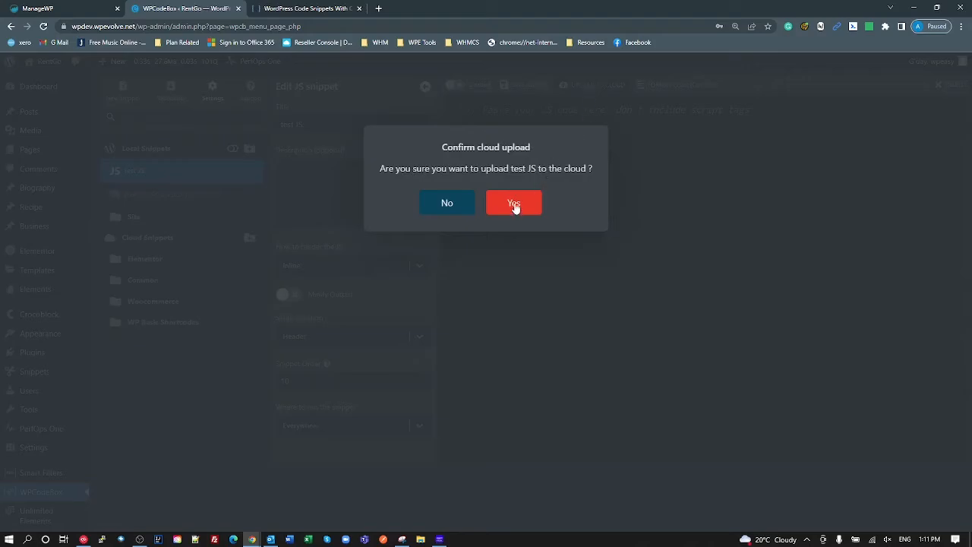
left_click(514, 205)
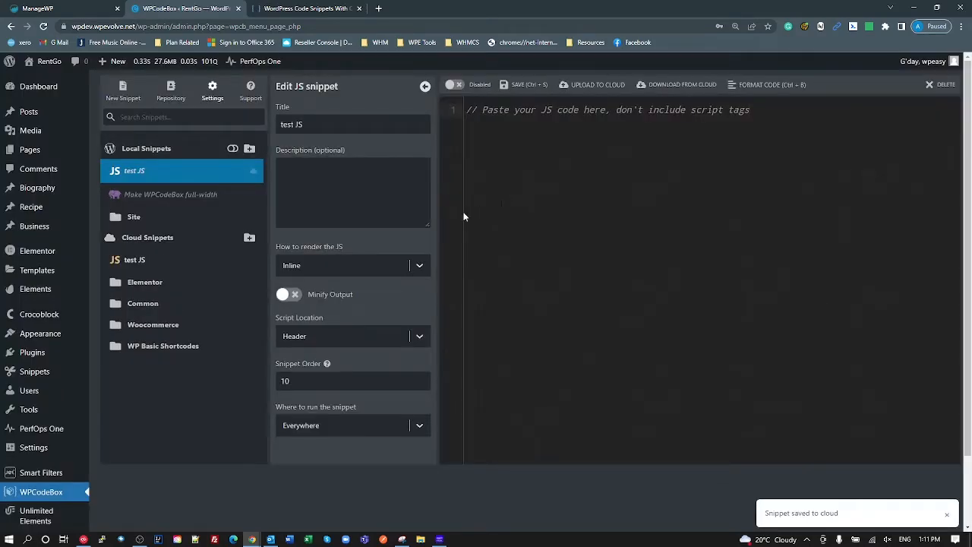
left_click(138, 260)
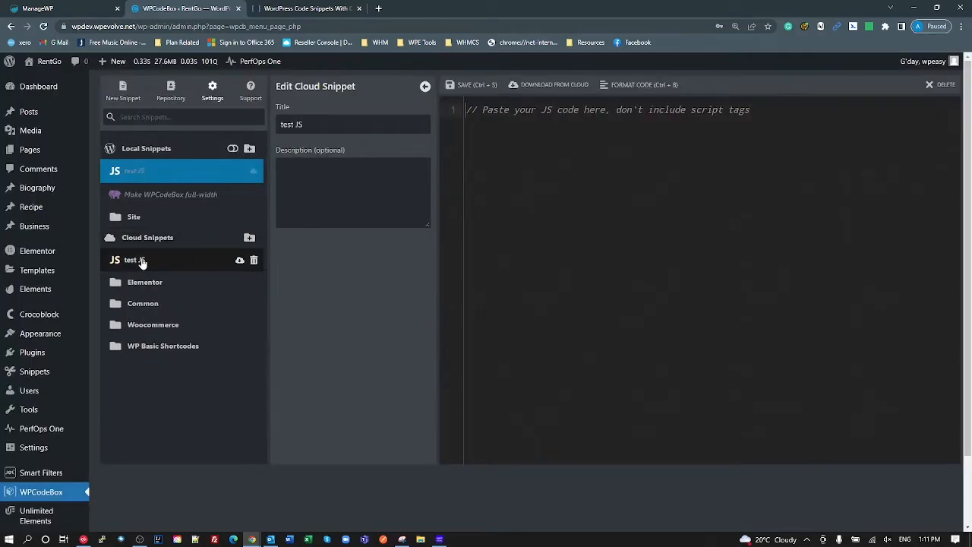
left_click(137, 173)
left_click(587, 84)
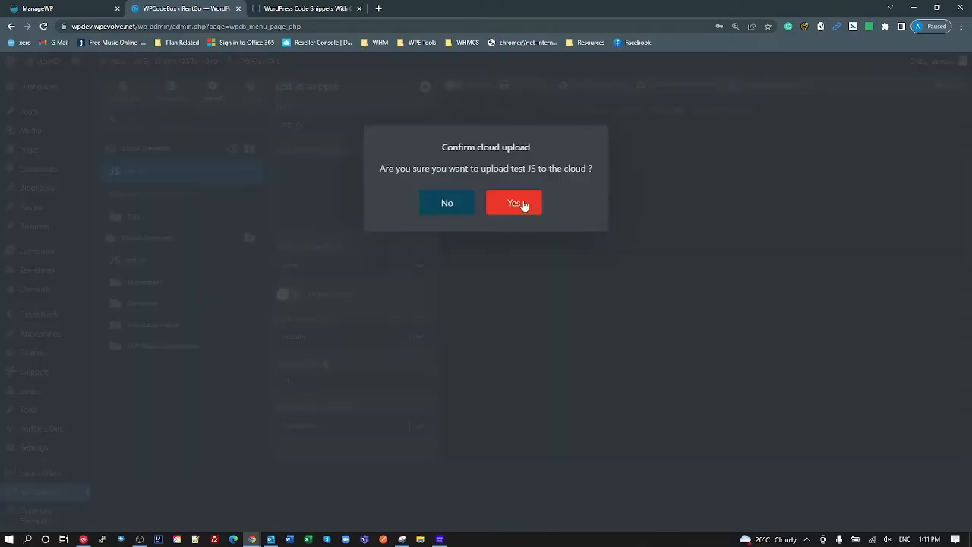
left_click(511, 207)
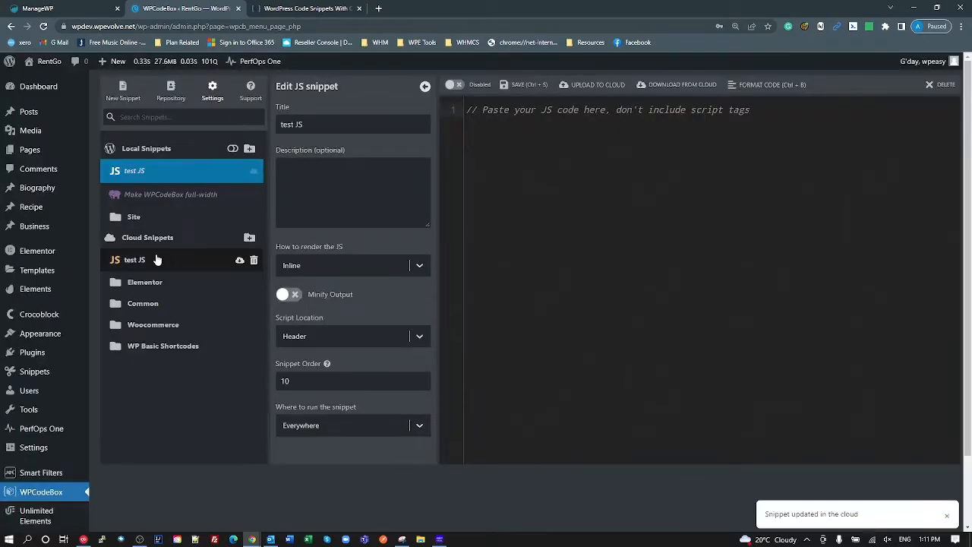
left_click(137, 260)
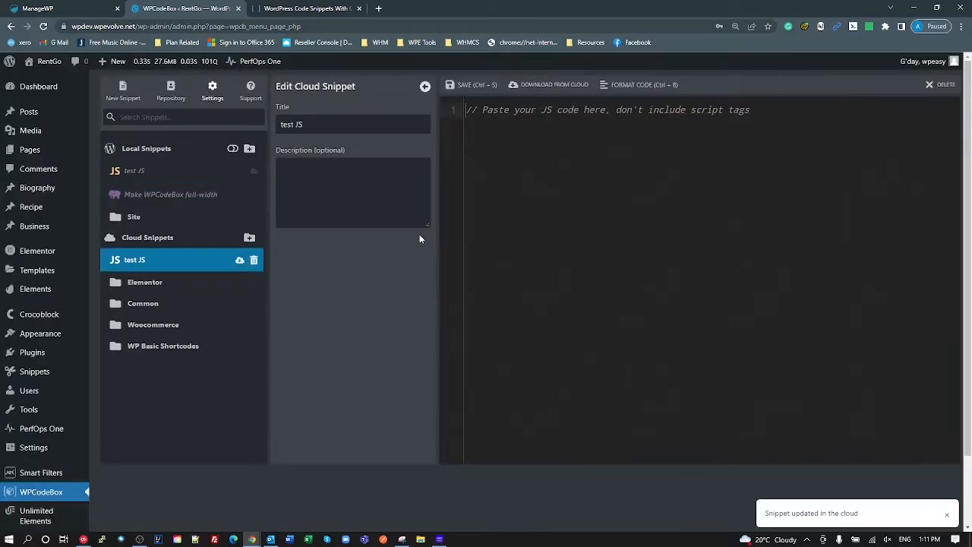
- Upload the local test JS snippet to the cloud, then delete its cloud copy from the server
right_click(149, 180)
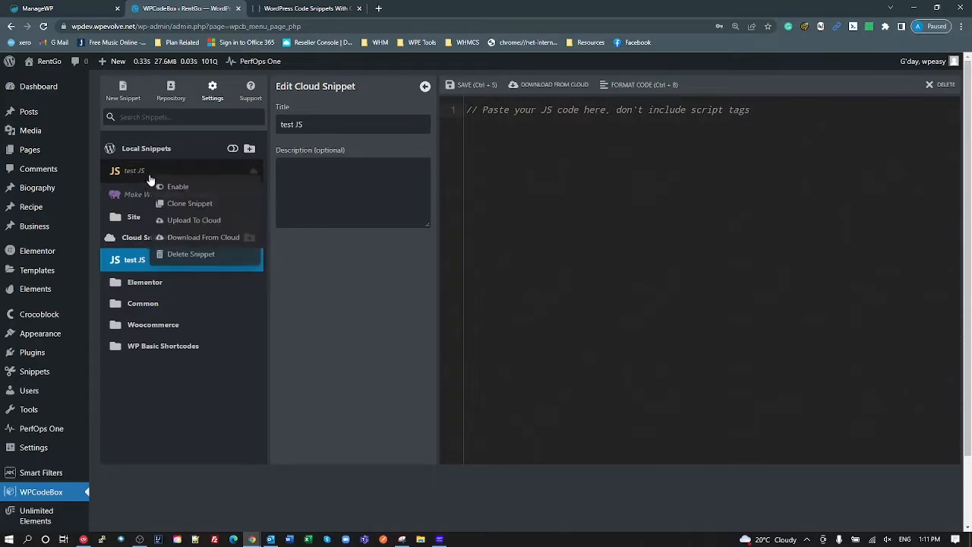
left_click(188, 220)
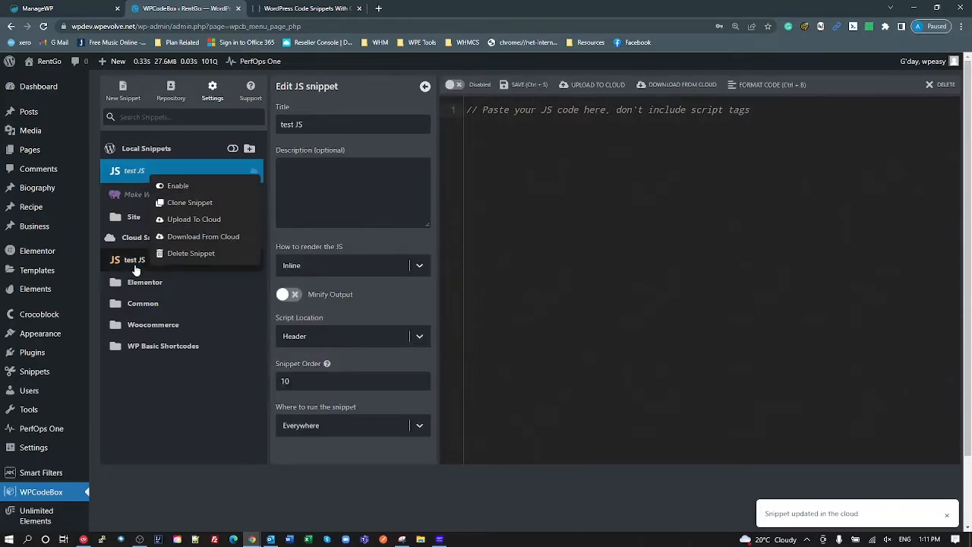
left_click(135, 262)
left_click(133, 237)
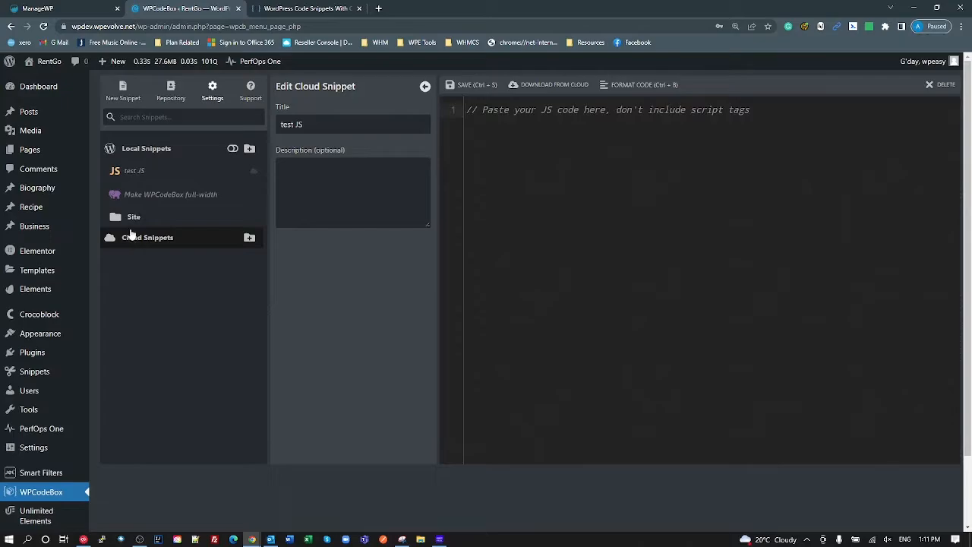
left_click(131, 237)
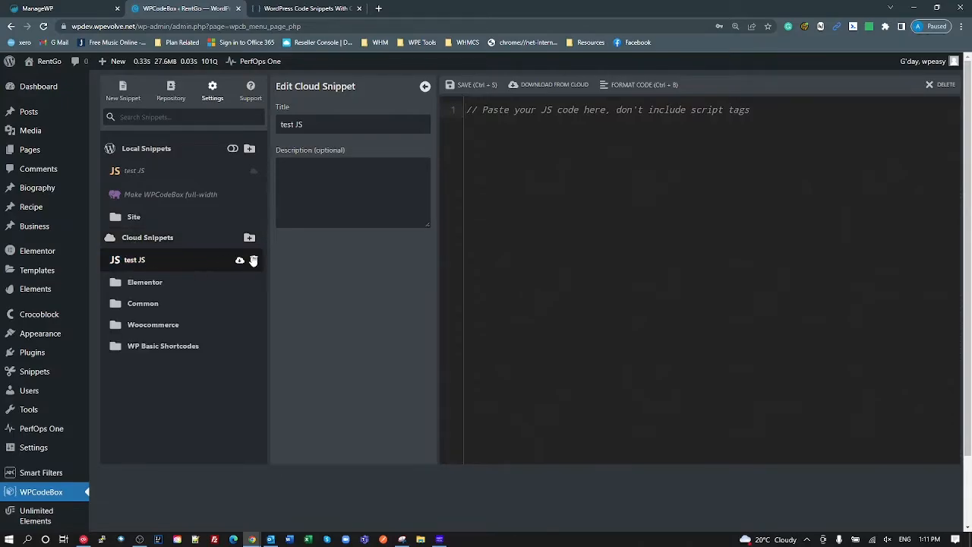
left_click(254, 260)
left_click(516, 216)
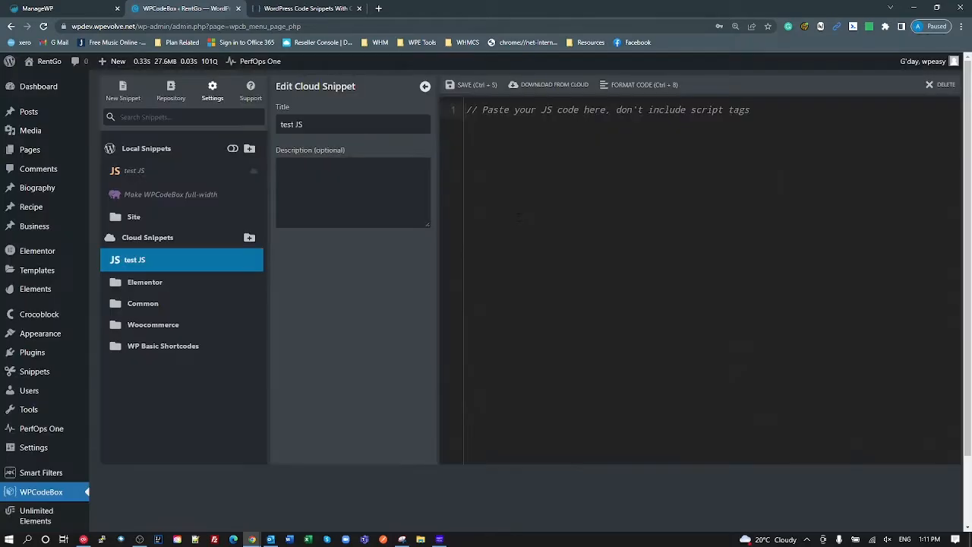
- Re-upload test JS to the cloud and delete that cloud copy again, confirming the server removal
right_click(144, 173)
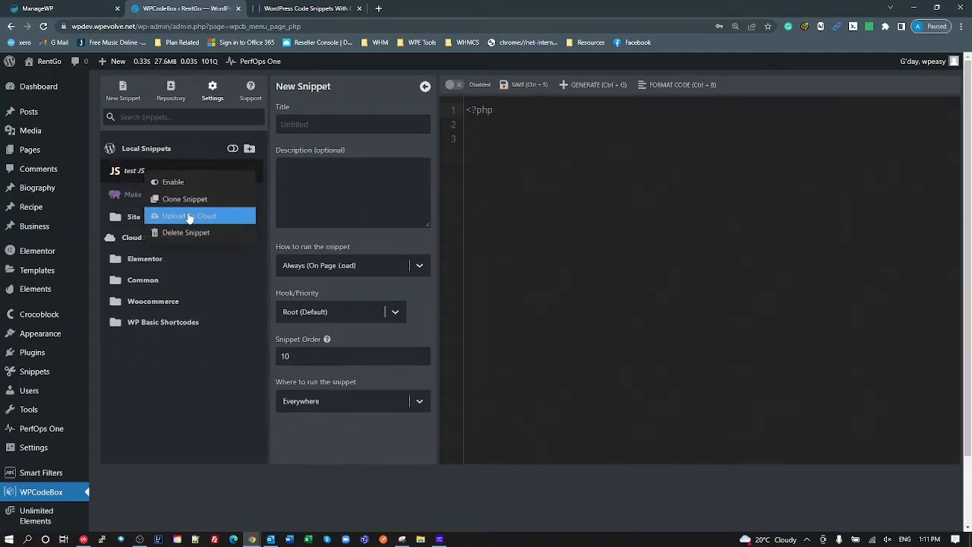
left_click(130, 261)
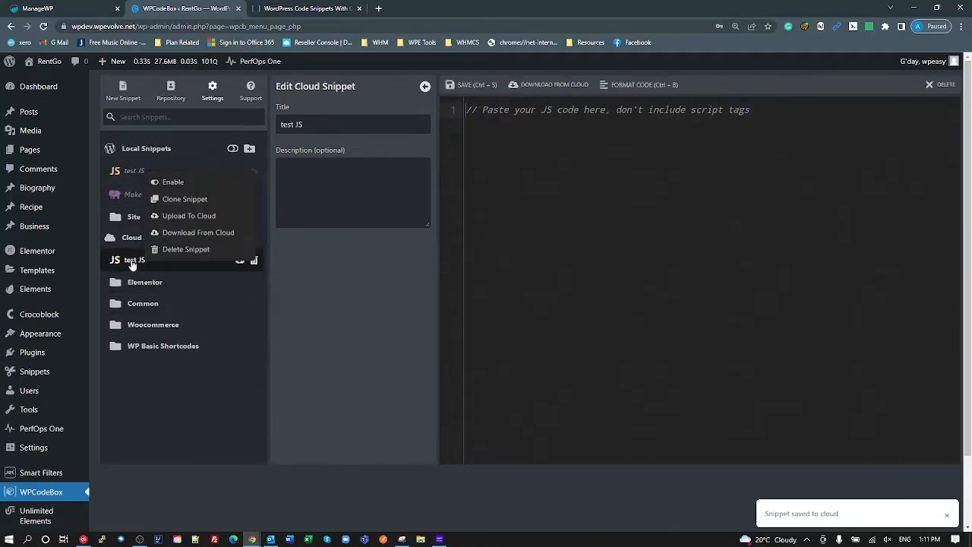
left_click(127, 174)
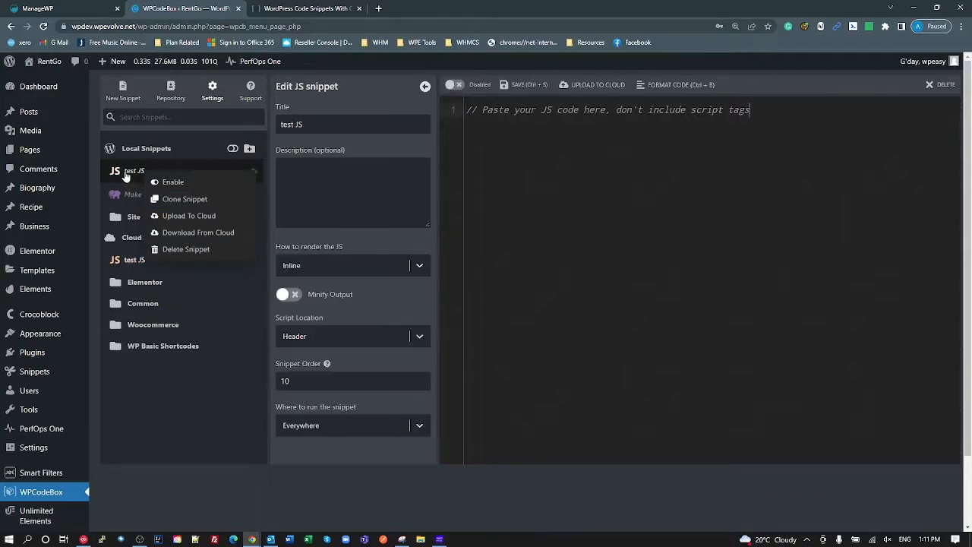
left_click(575, 90)
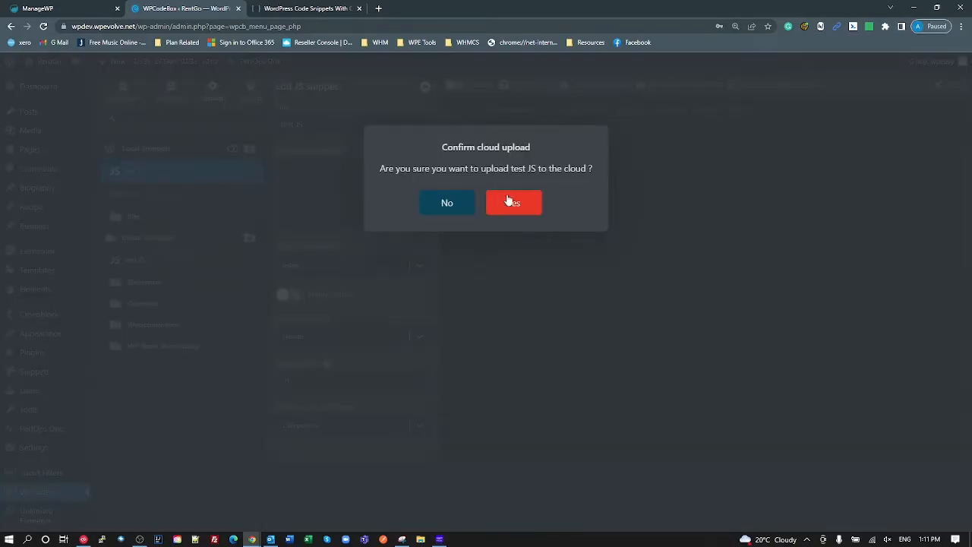
left_click(507, 201)
left_click(135, 259)
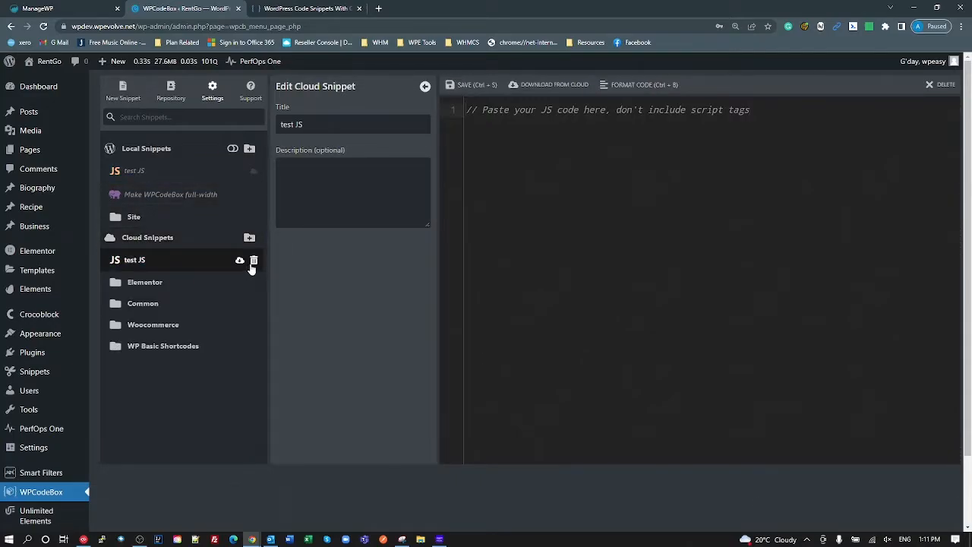
left_click(253, 260)
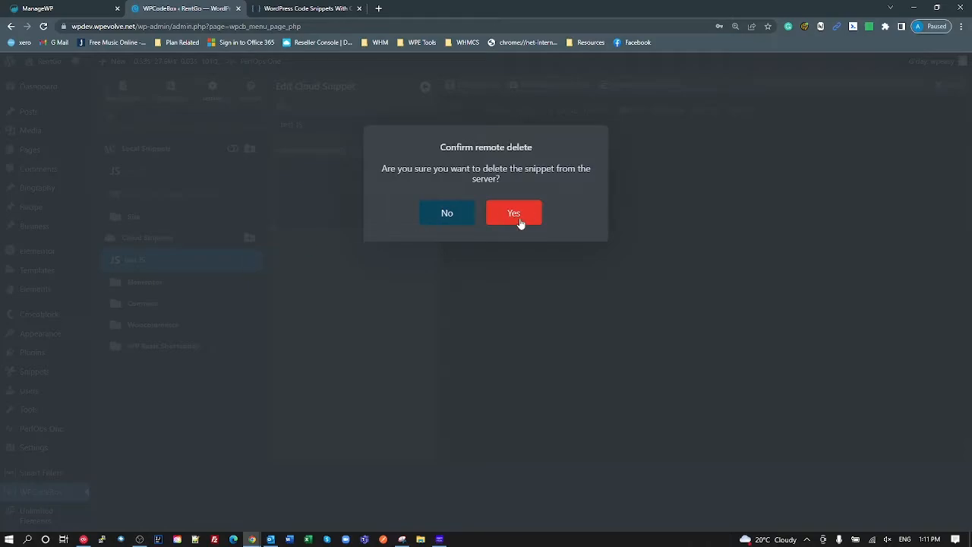
left_click(520, 222)
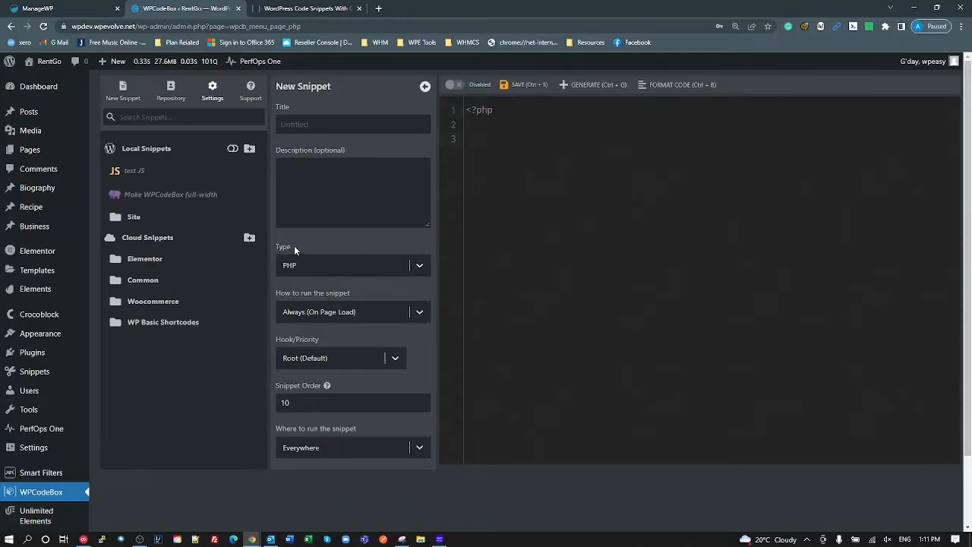
- Start a new snippet titled 'Test JS' with type JavaScript
left_click(134, 217)
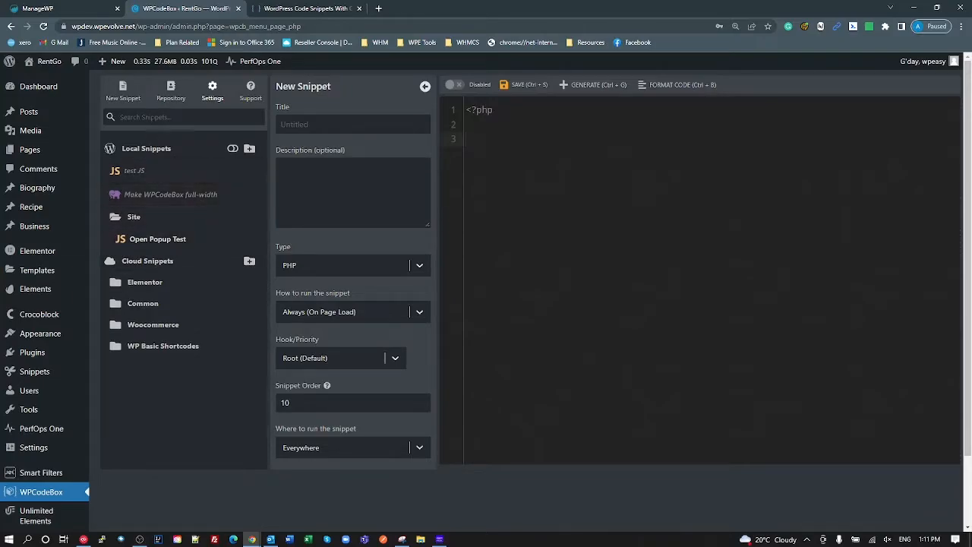
left_click(324, 123)
type("Test JS")
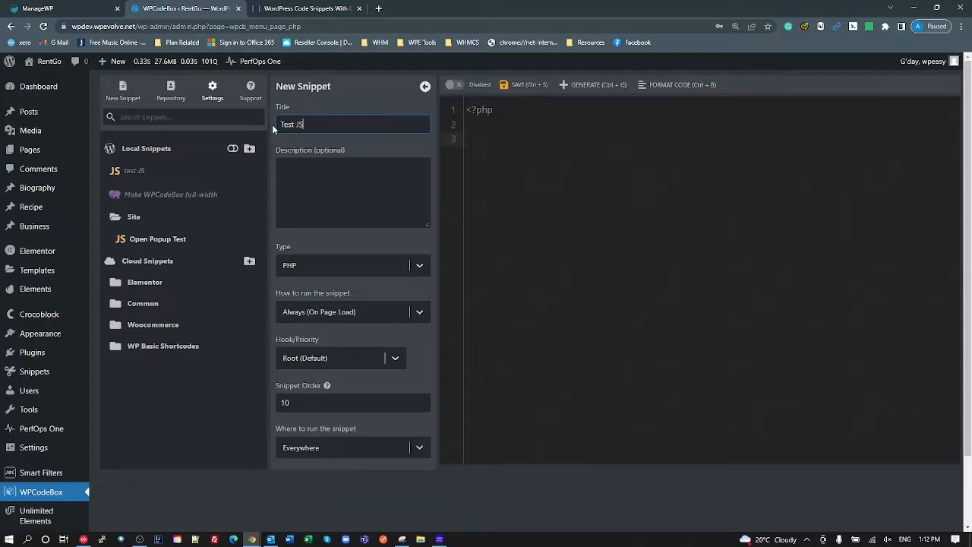
left_click(407, 267)
left_click(343, 381)
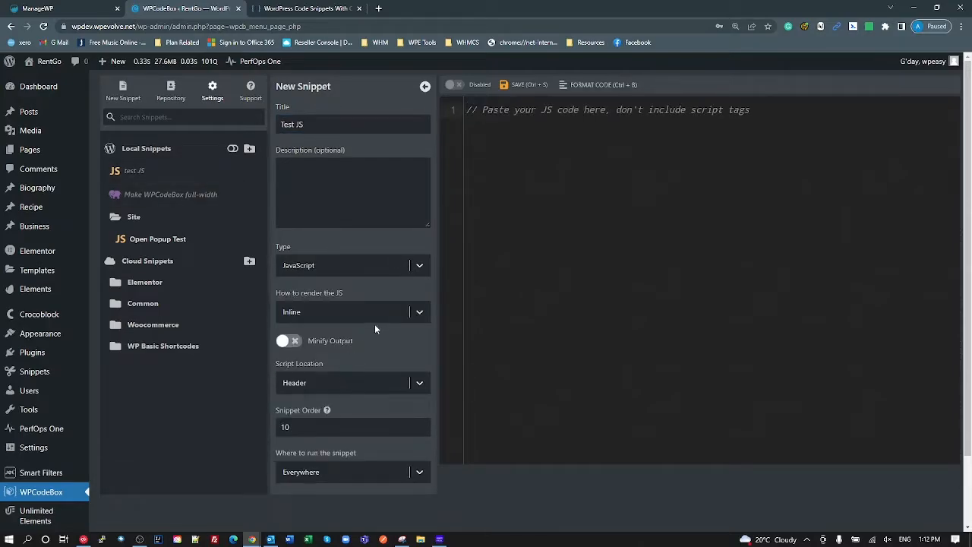
- Turn on Minify Output, set Script Location to Footer, and set Where to run to Custom
left_click(285, 341)
scroll(357, 354, "down", 1)
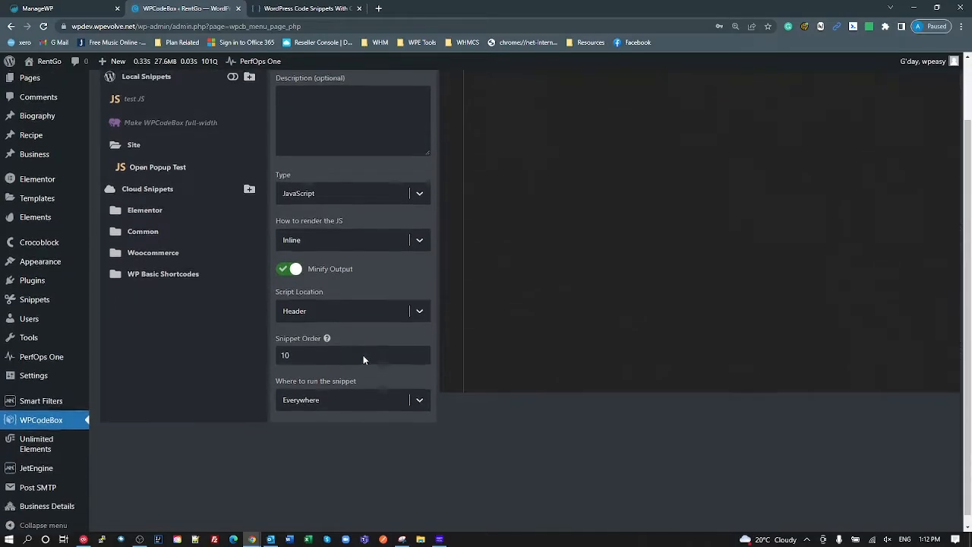
left_click(374, 303)
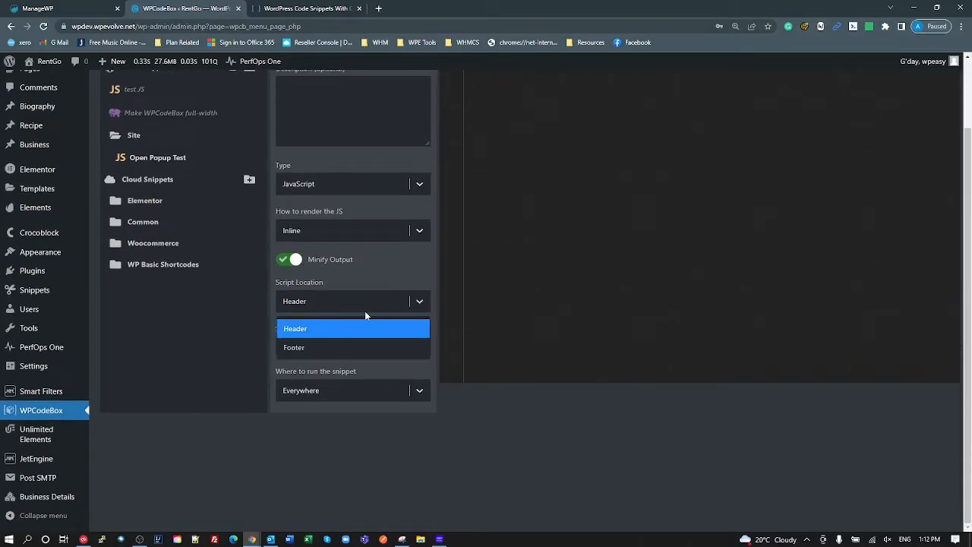
left_click(332, 344)
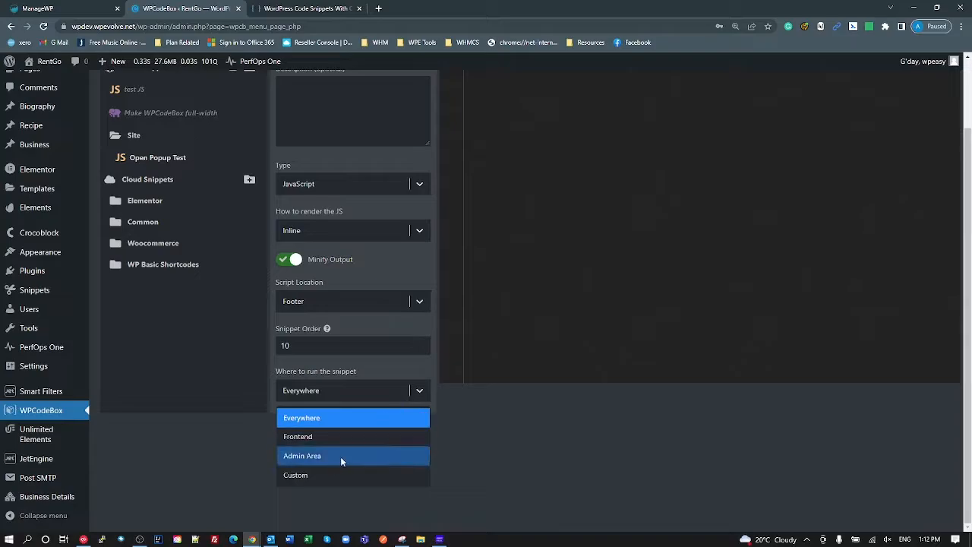
left_click(327, 474)
left_click(364, 430)
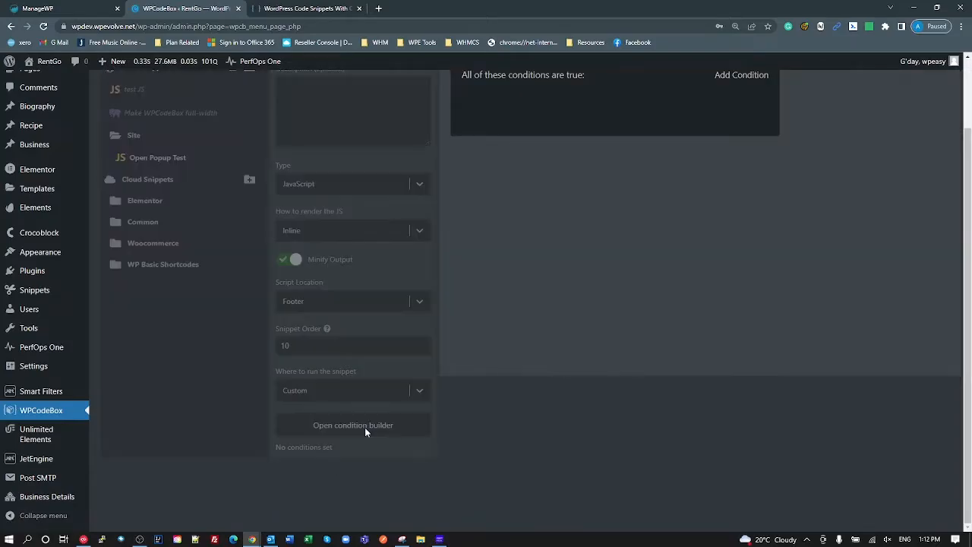
- Add a Current Post condition matching 'Change Background On Hover' and save the condition
scroll(671, 251, "up", 1)
left_click(741, 157)
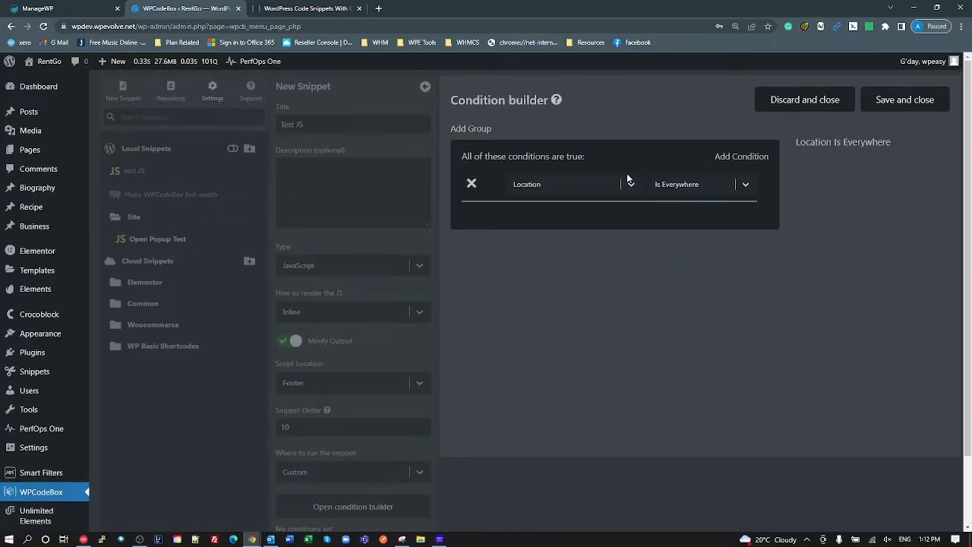
left_click(575, 193)
left_click(553, 224)
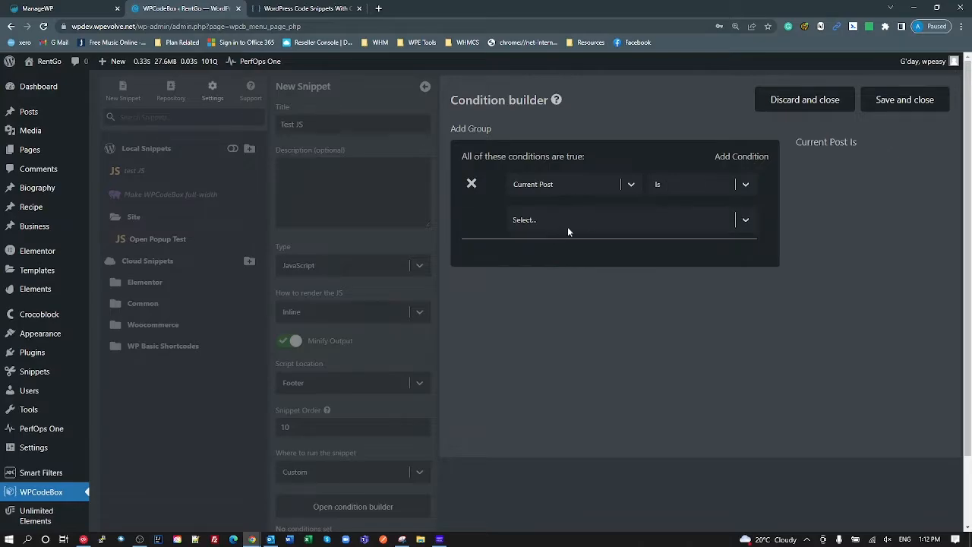
left_click(563, 226)
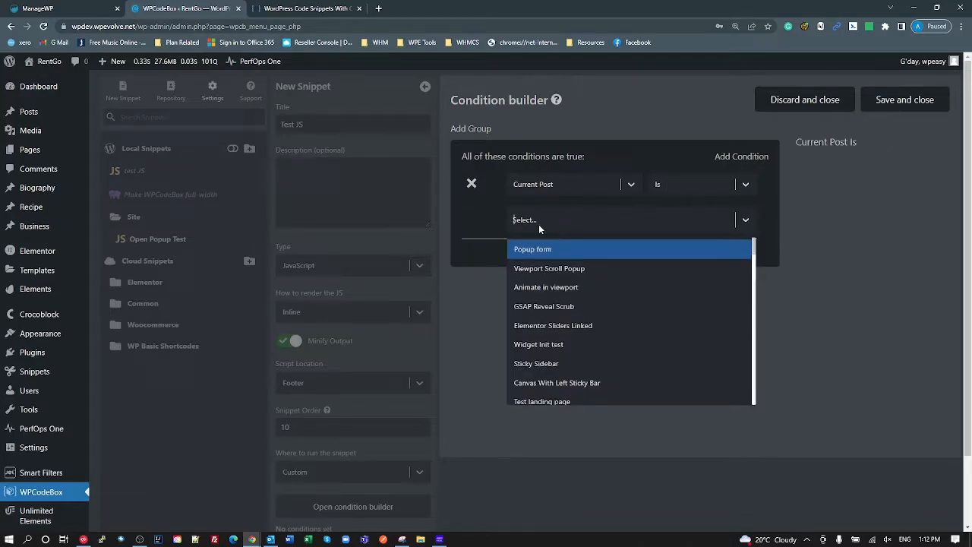
type("ho")
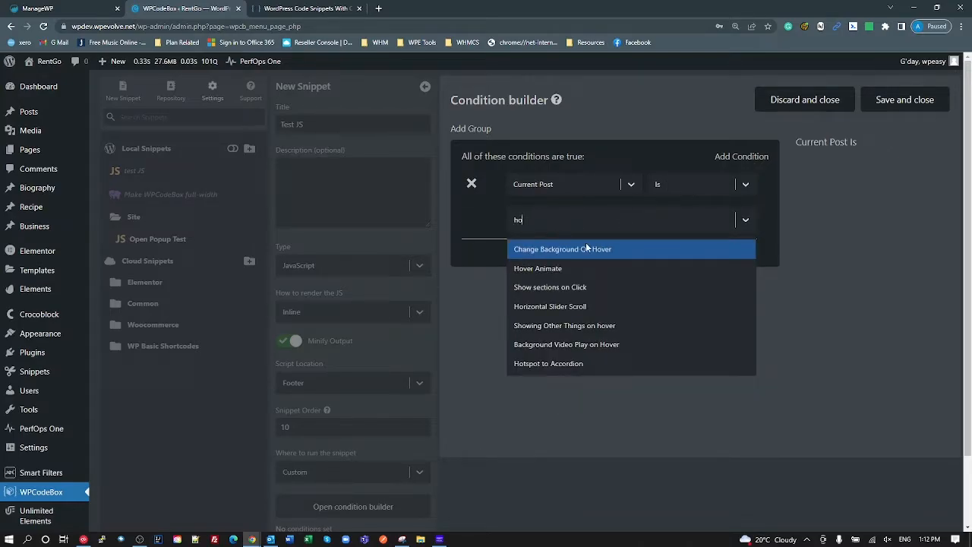
left_click(547, 250)
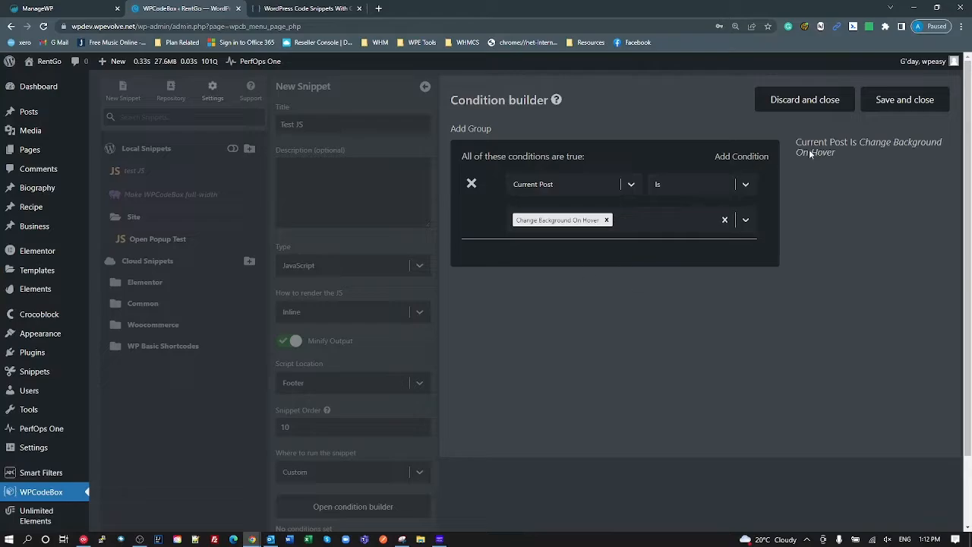
left_click(919, 107)
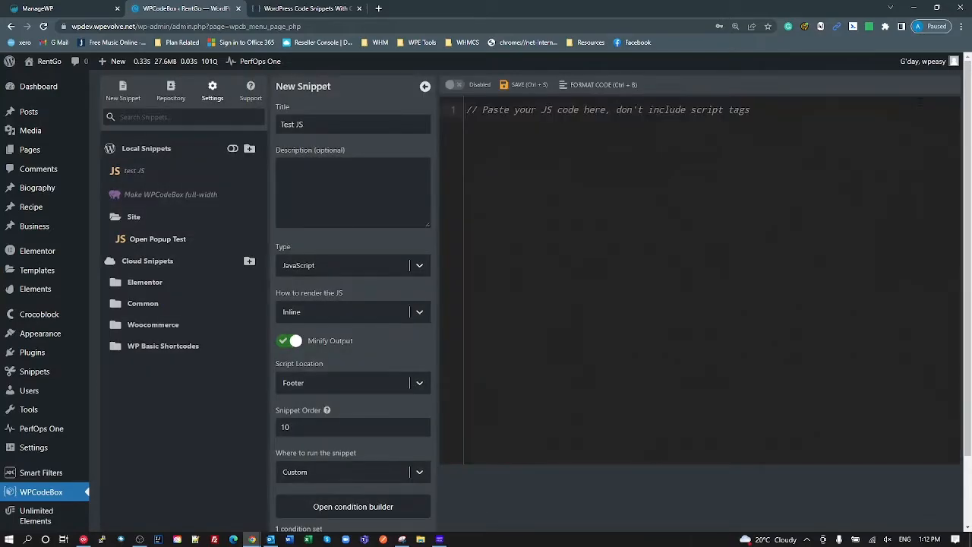
- Reopen test JS, compare it with Open Popup Test, and set its Script Location to Footer
scroll(384, 444, "down", 2)
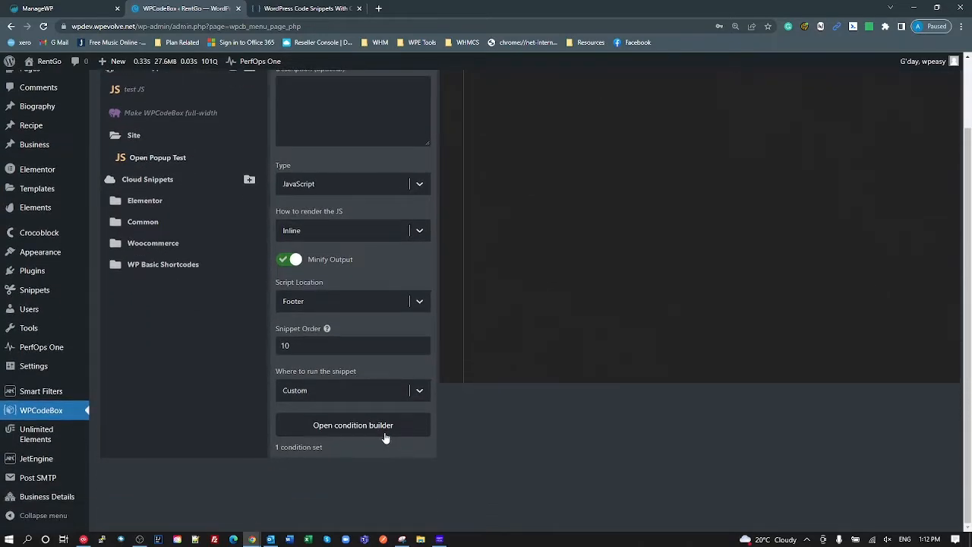
left_click(131, 92)
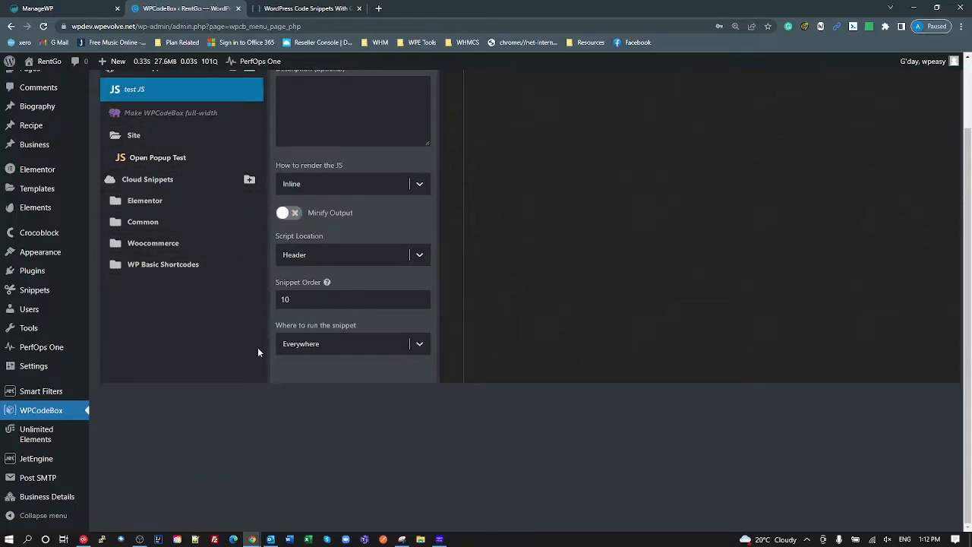
scroll(416, 287, "up", 2)
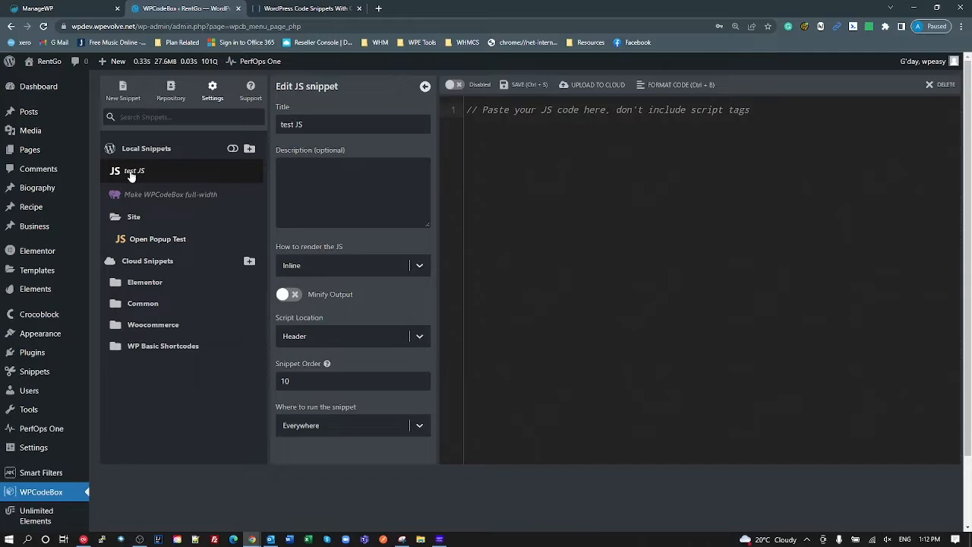
left_click(140, 242)
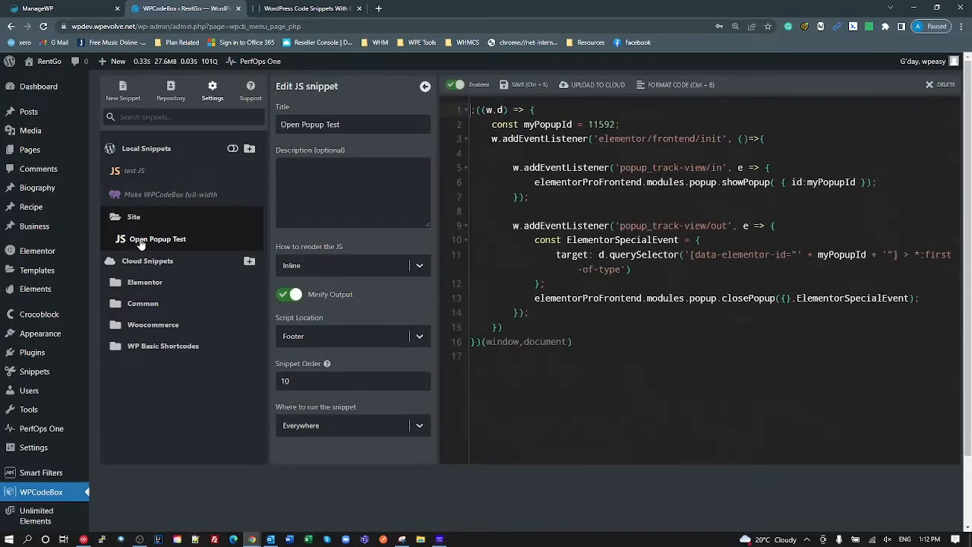
left_click(134, 171)
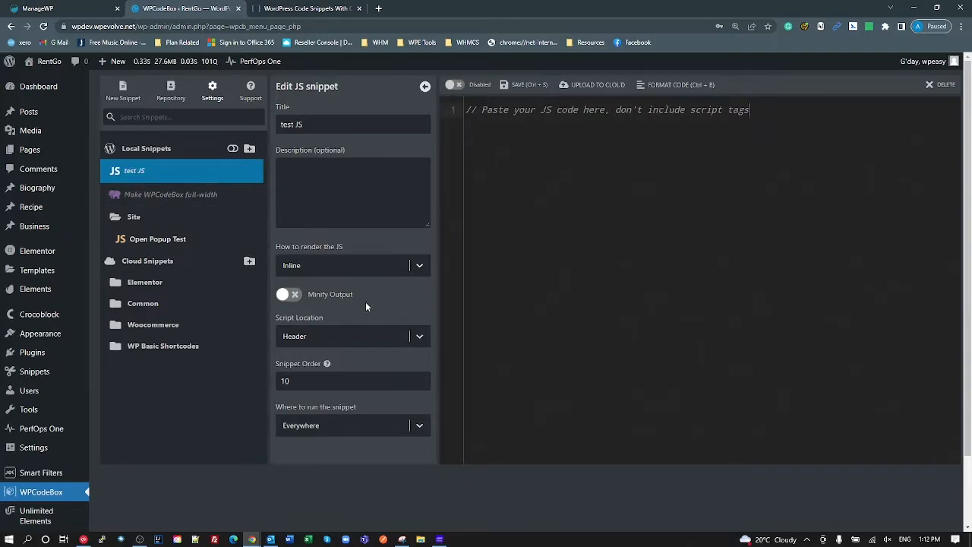
left_click(178, 247)
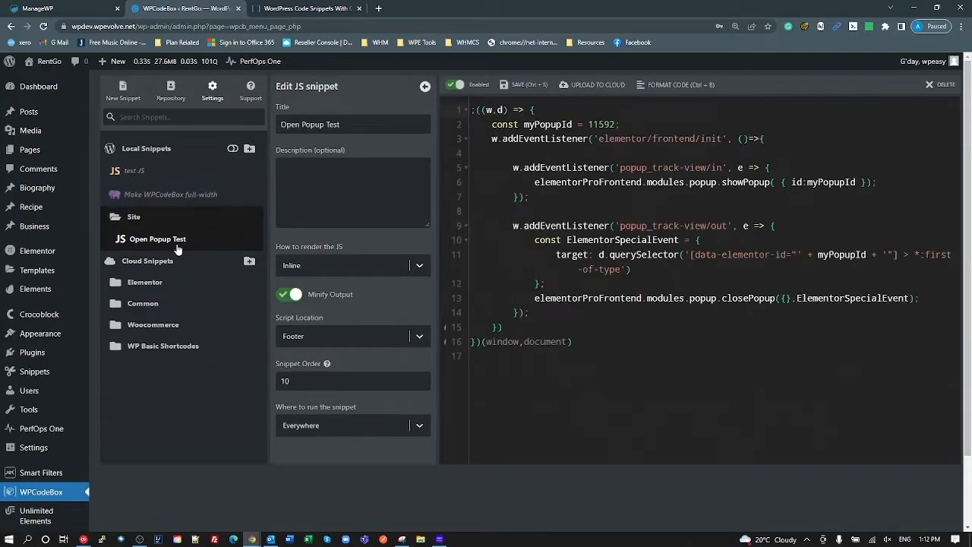
left_click(144, 170)
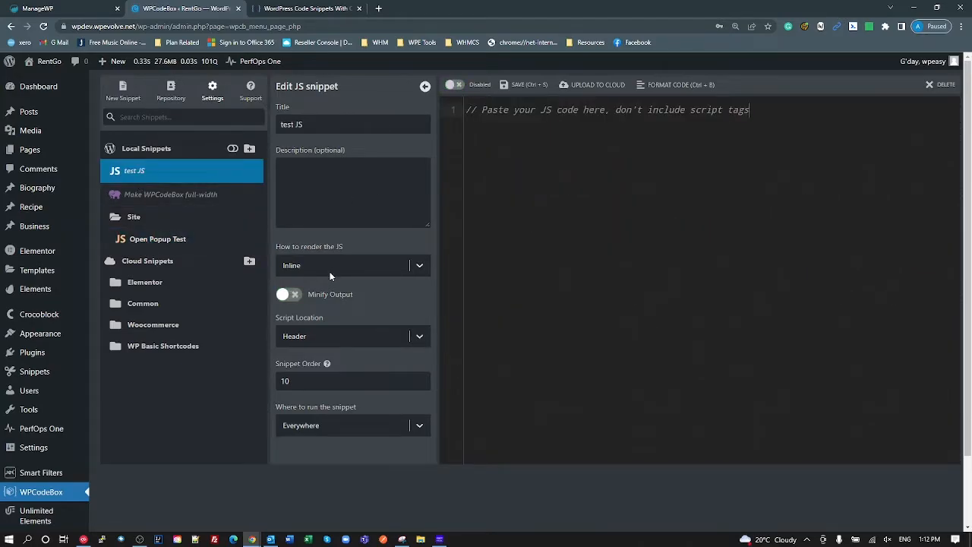
left_click(340, 339)
left_click(320, 384)
- Set test JS to run under Custom conditions: Current Post is Viewport Scroll Popup
left_click(385, 434)
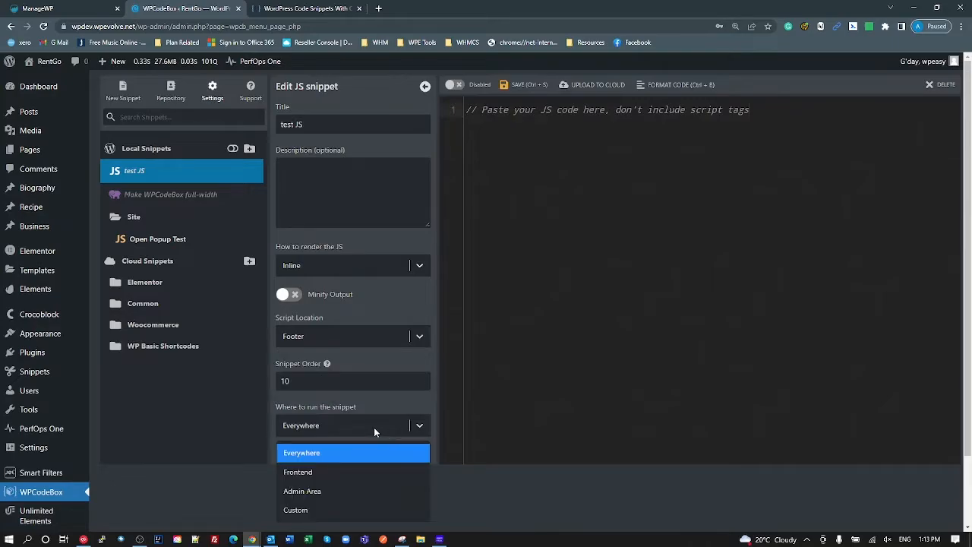
left_click(346, 512)
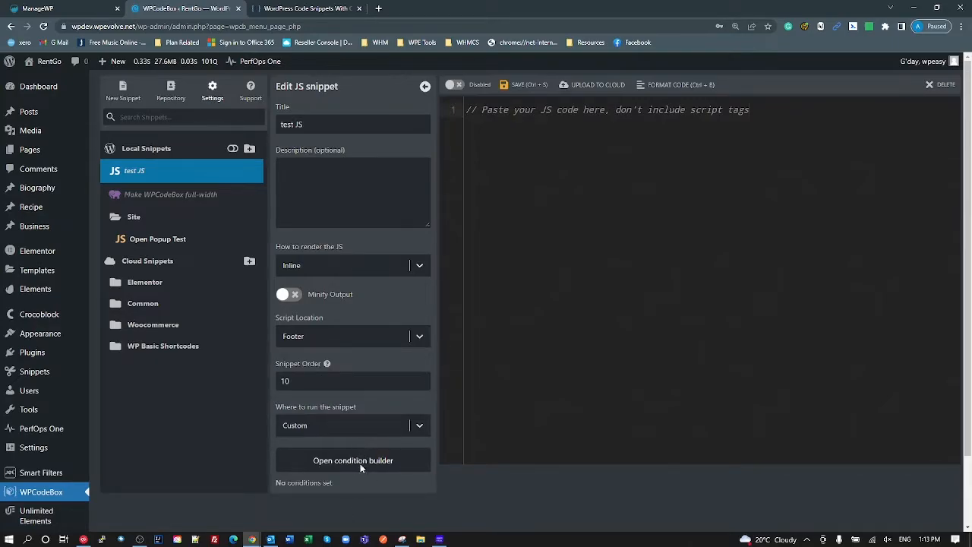
left_click(362, 463)
left_click(733, 155)
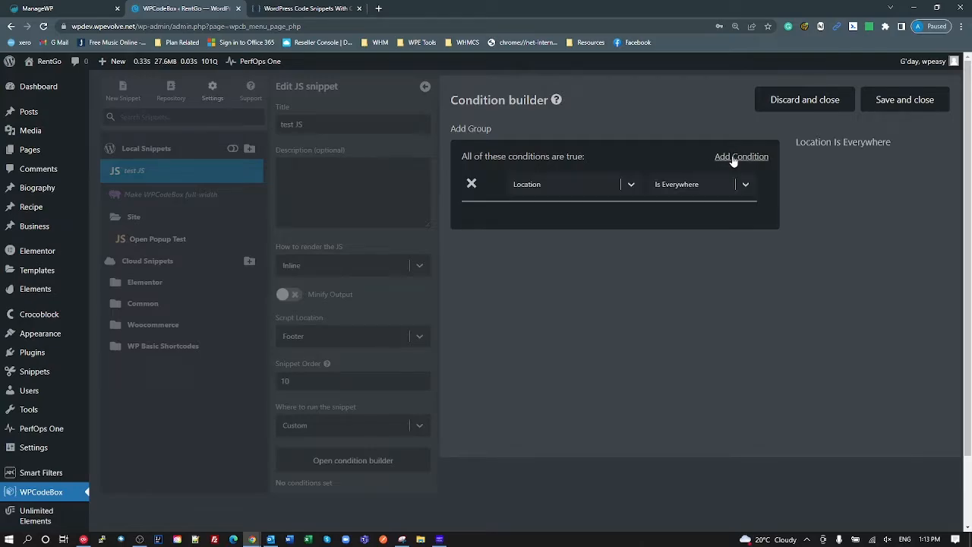
left_click(555, 184)
left_click(544, 230)
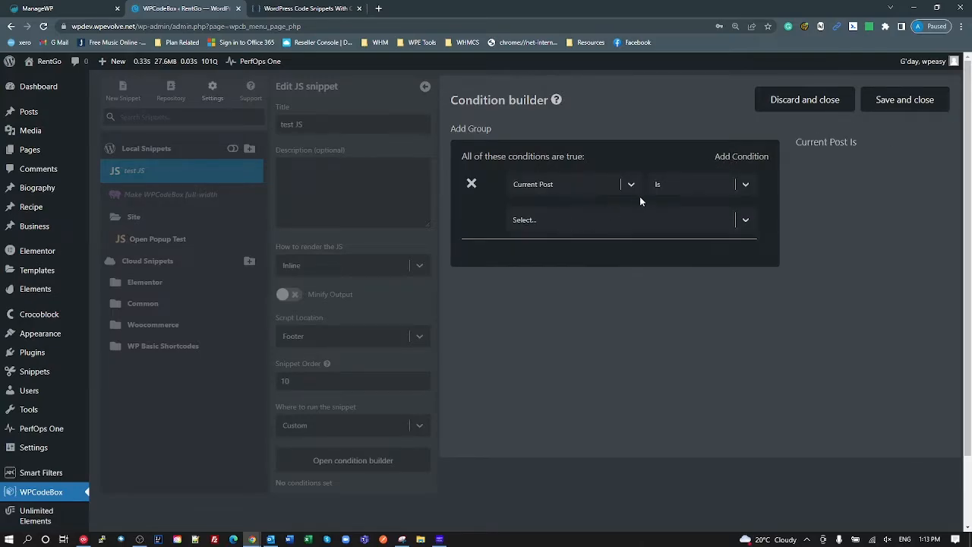
left_click(582, 216)
left_click(585, 268)
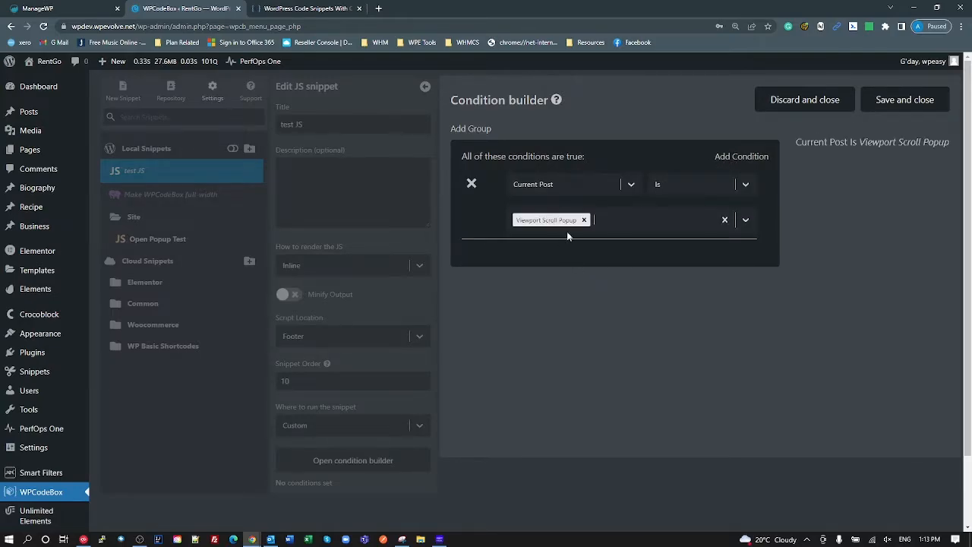
left_click(920, 101)
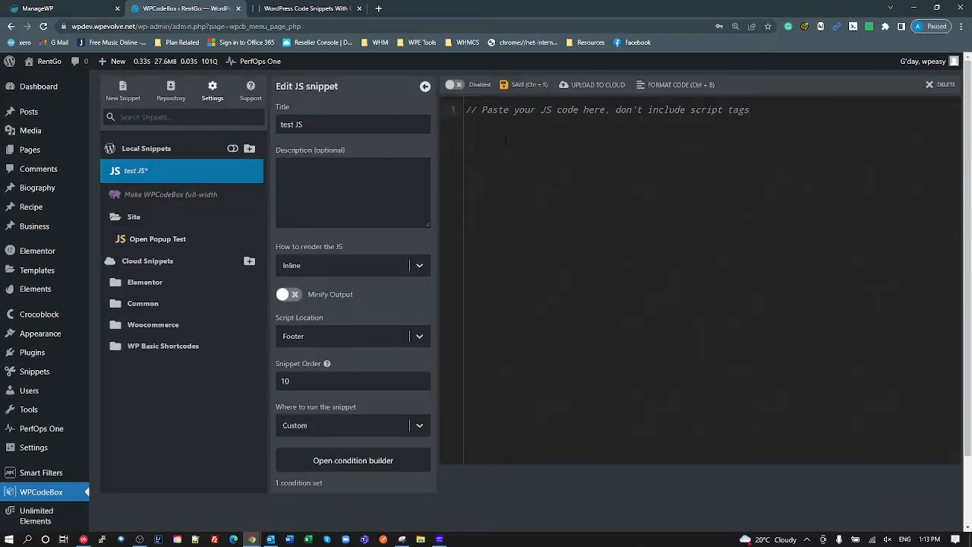
- Save test JS, switch on Minify Output, and save it again
left_click(523, 90)
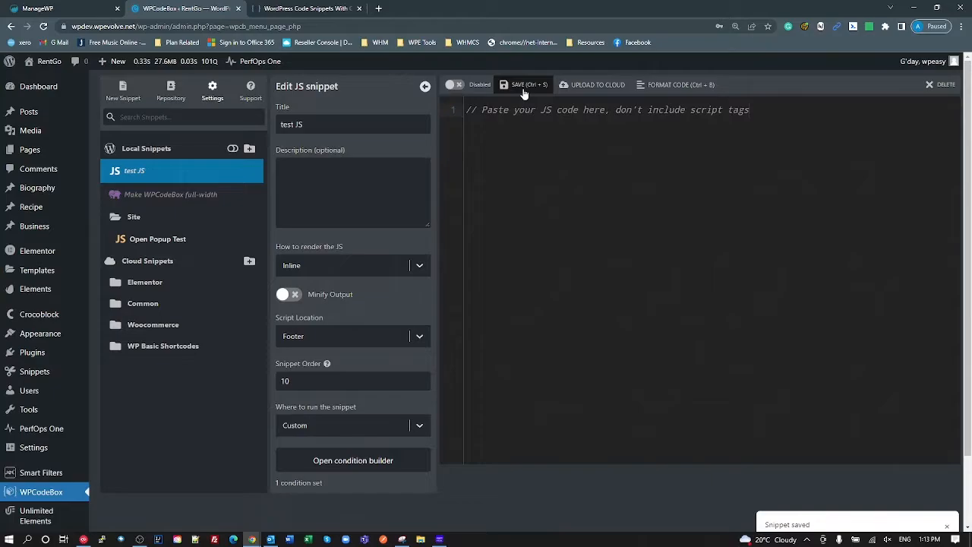
left_click(287, 294)
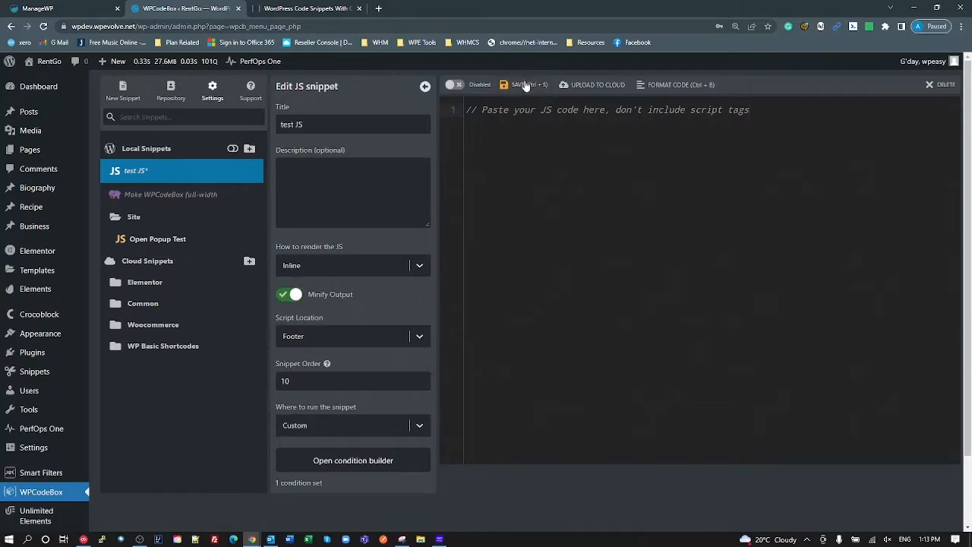
left_click(523, 84)
left_click(137, 238)
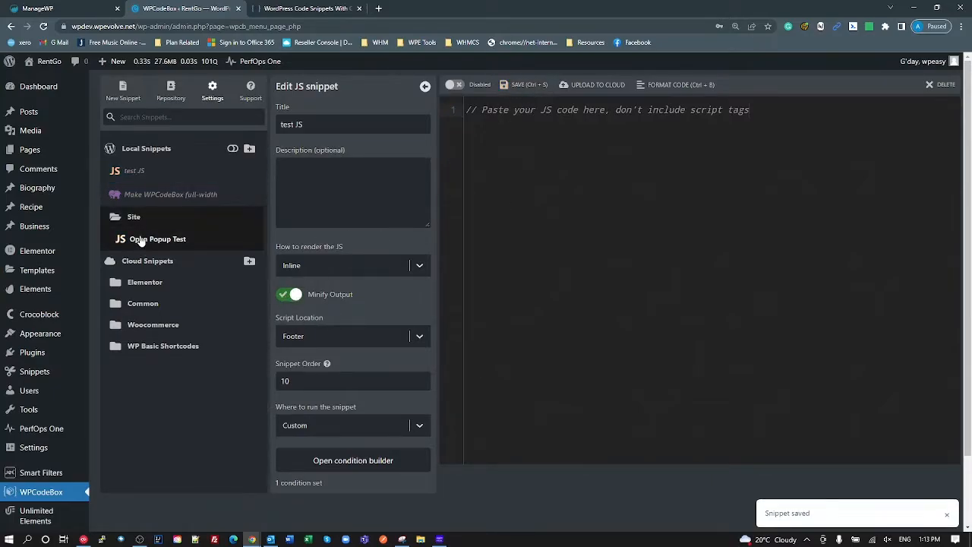
left_click(130, 170)
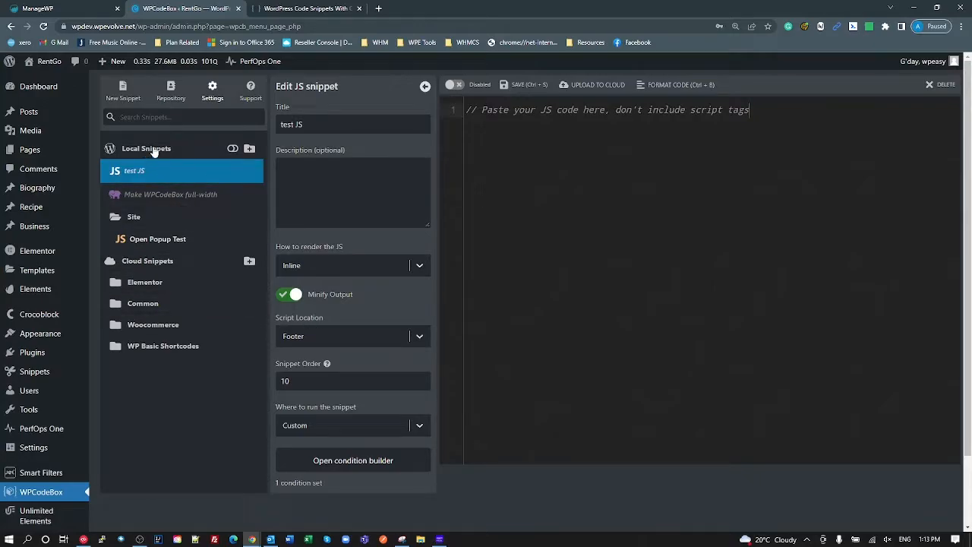
- Create a 'My Test' folder under Local Snippets and drag test JS into it
left_click(249, 148)
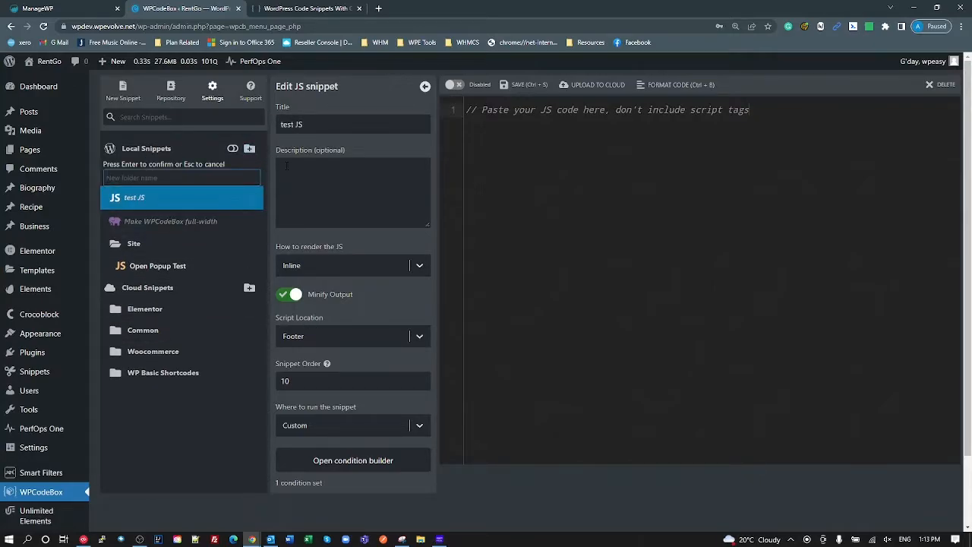
type("My Test")
key("Return")
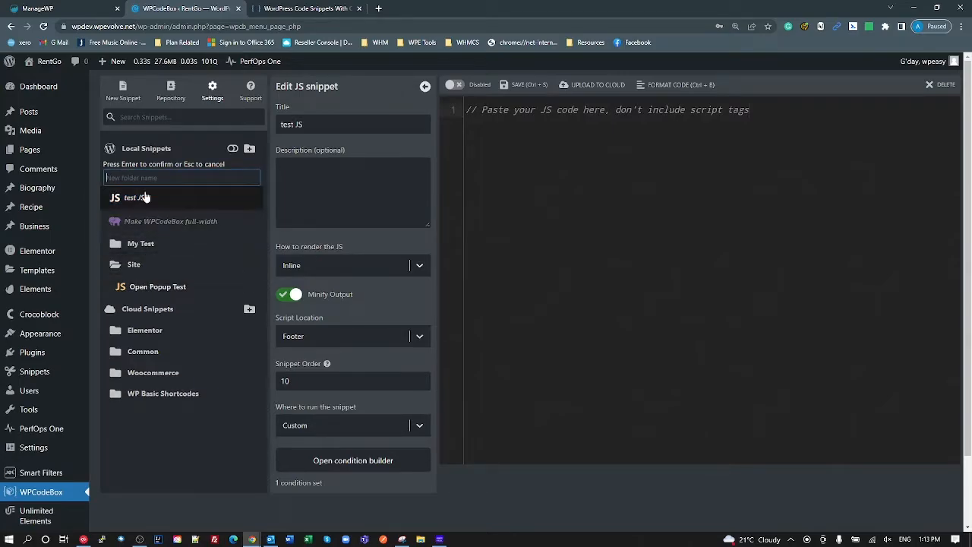
key("Escape")
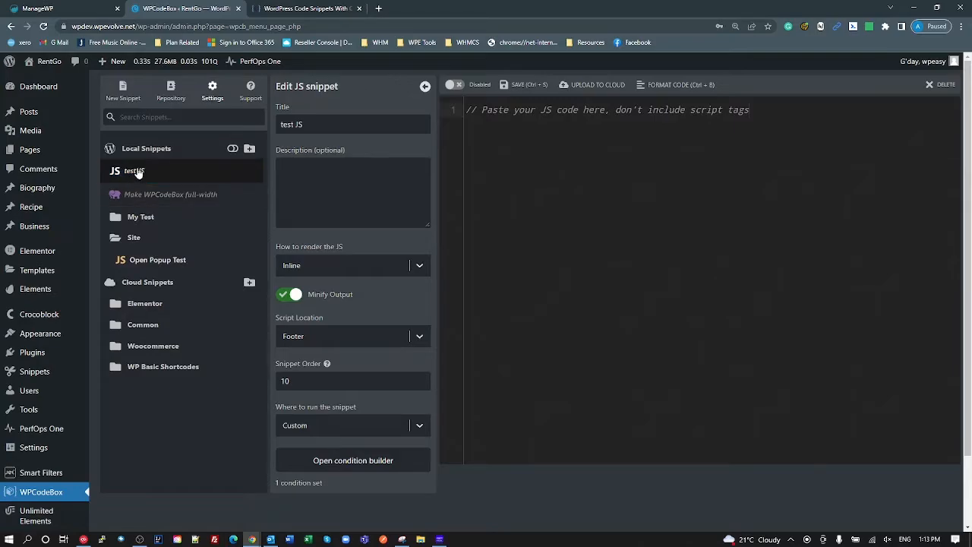
left_click_drag(133, 173, 145, 220)
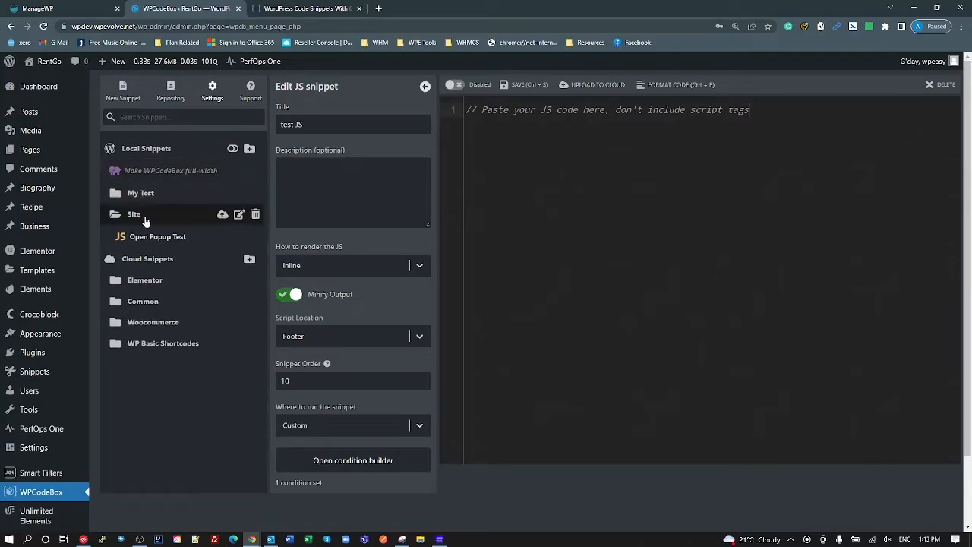
left_click(135, 193)
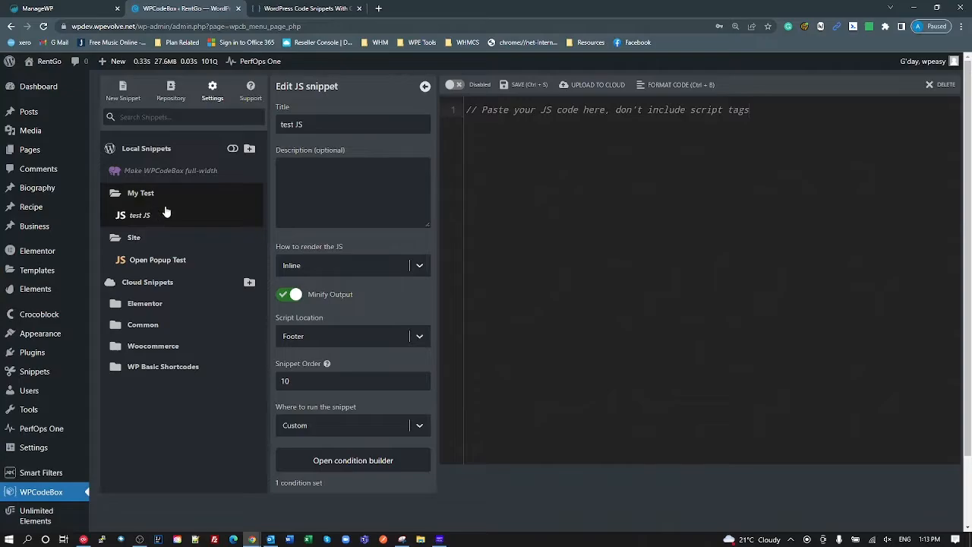
- Upload test JS to the cloud, then delete that cloud copy from the server
left_click(589, 87)
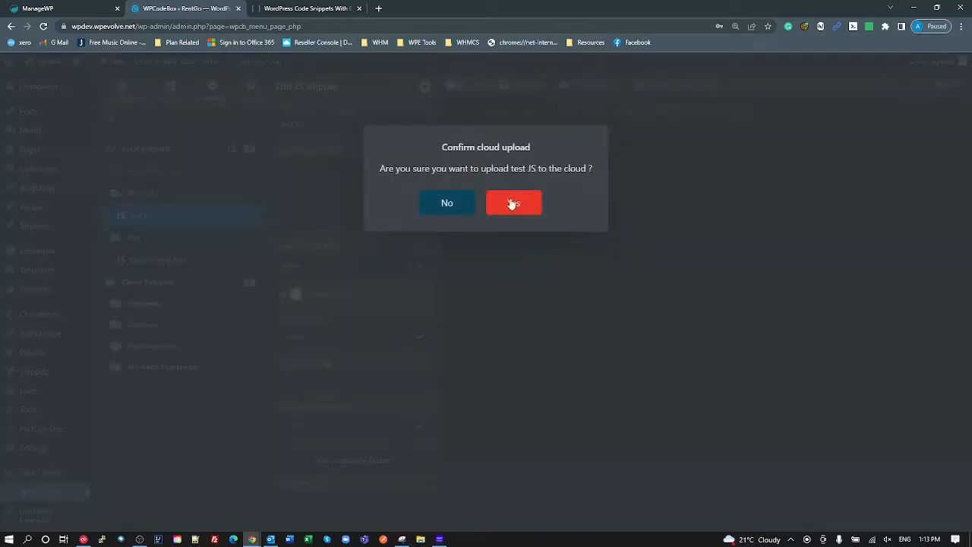
left_click(512, 203)
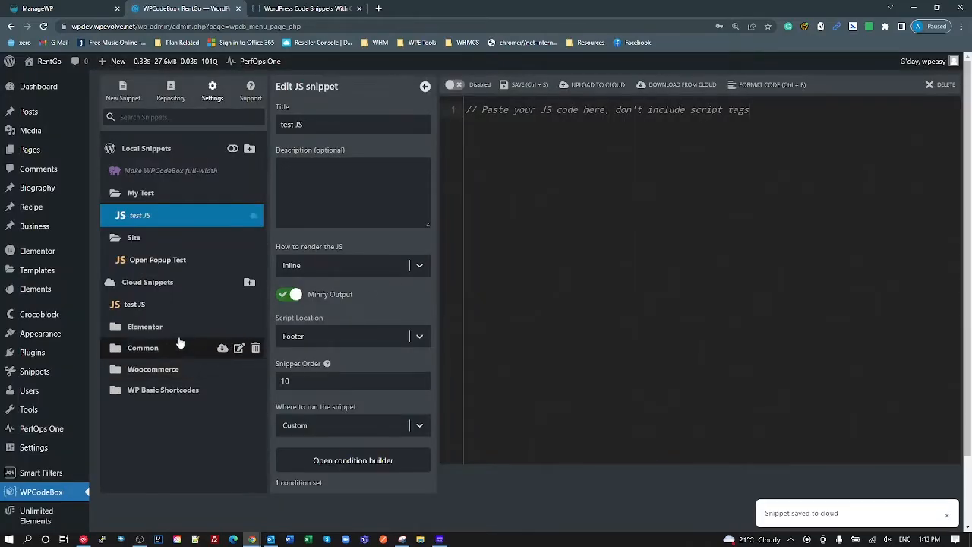
left_click(137, 307)
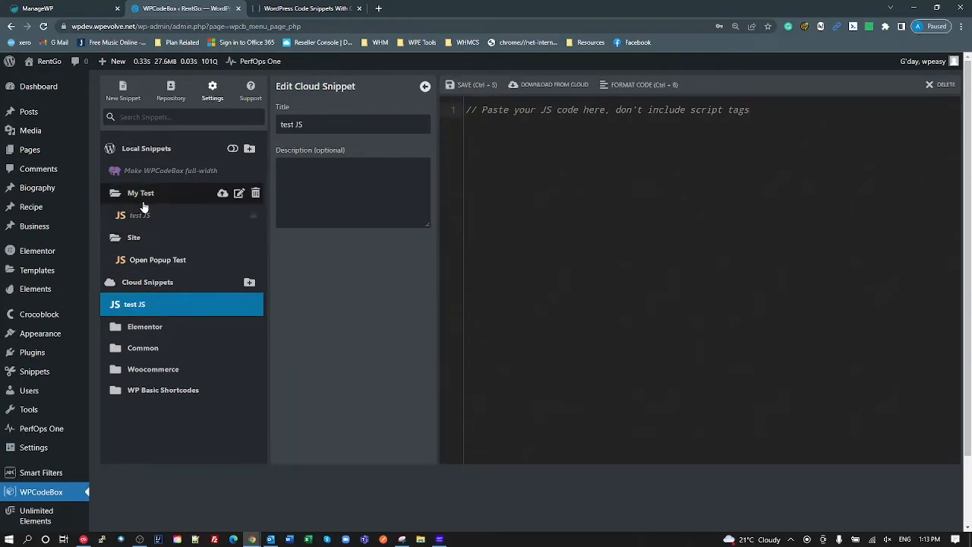
right_click(148, 307)
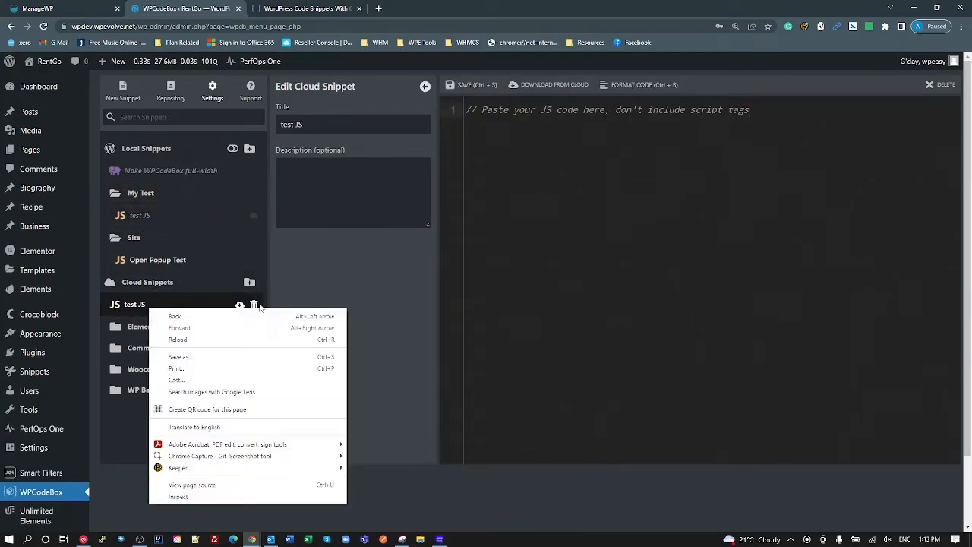
left_click(254, 304)
left_click(253, 304)
left_click(513, 212)
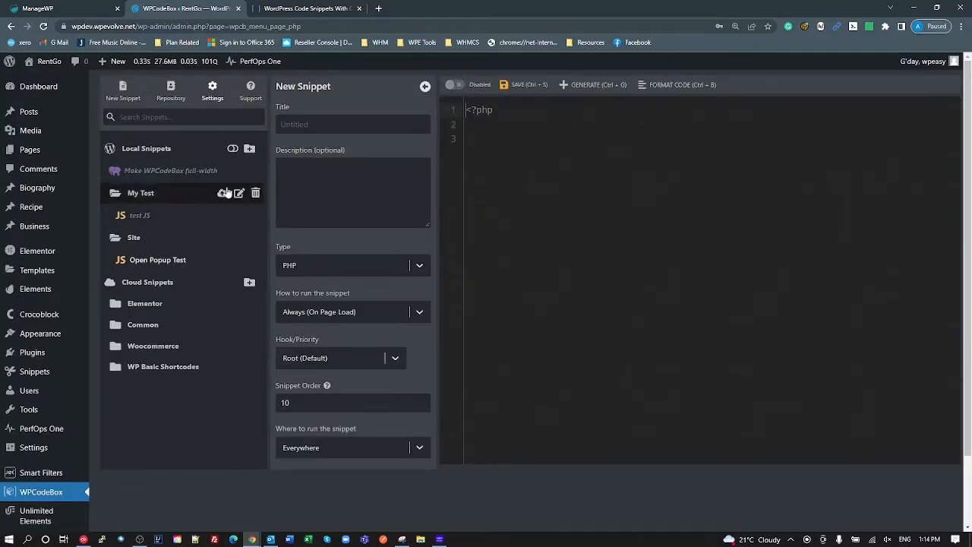
- Upload the My Test folder to the cloud, view its test JS, then request deleting the local folder
left_click(221, 193)
left_click(498, 215)
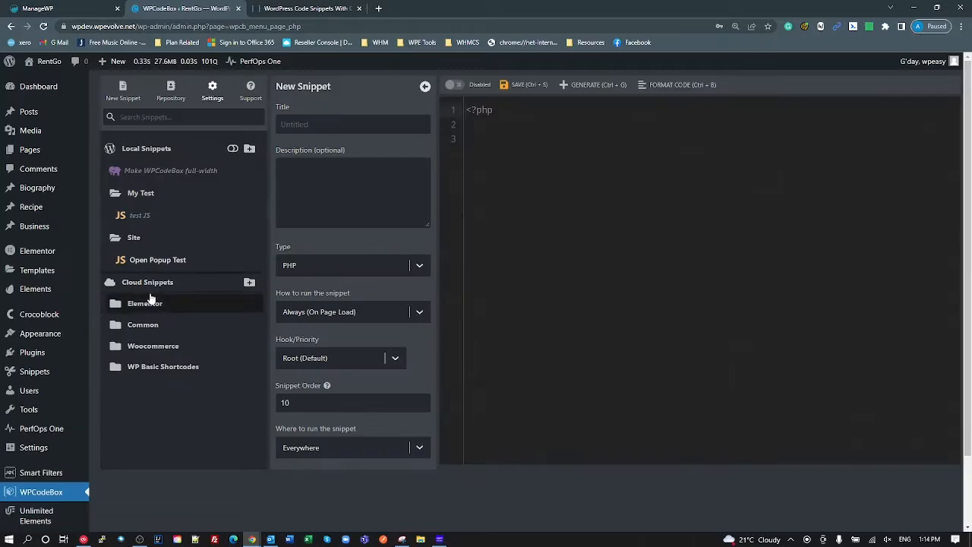
left_click(165, 371)
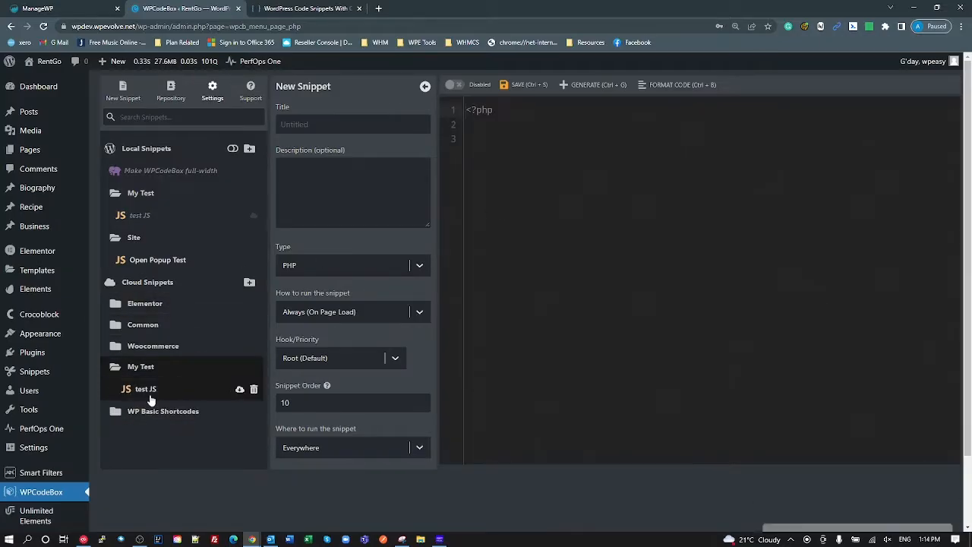
left_click(148, 398)
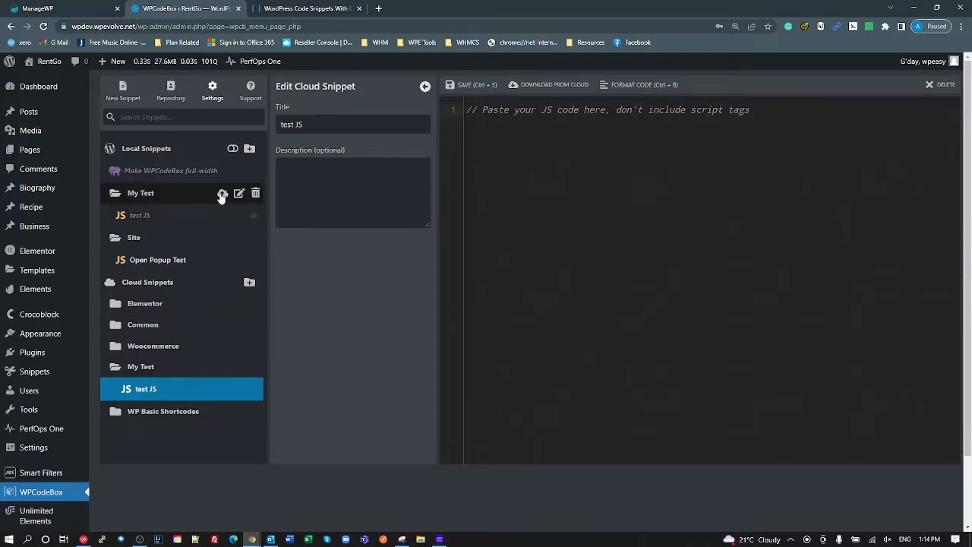
left_click(255, 195)
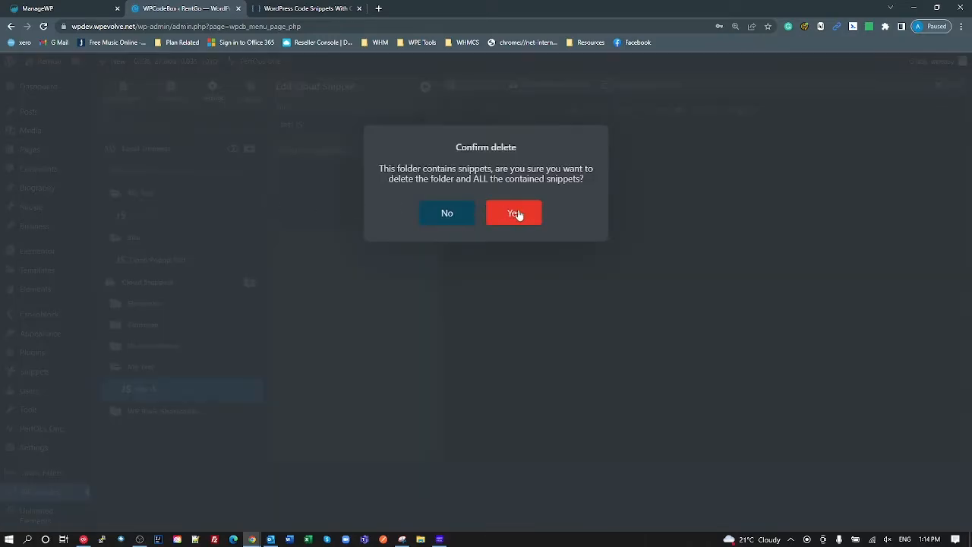
- Confirm deleting the local My Test folder and download the cloud test JS back into Local Snippets
left_click(513, 212)
left_click(142, 325)
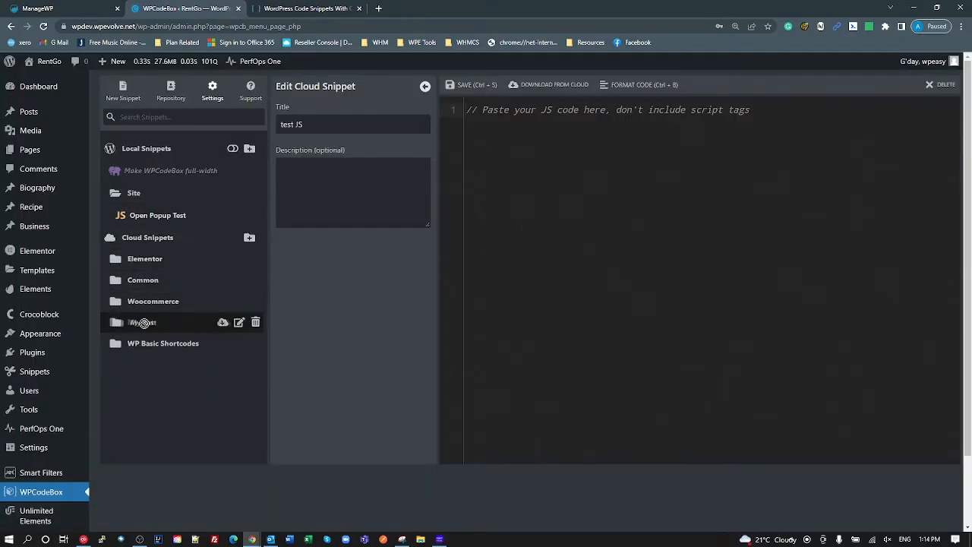
left_click(144, 326)
left_click(148, 345)
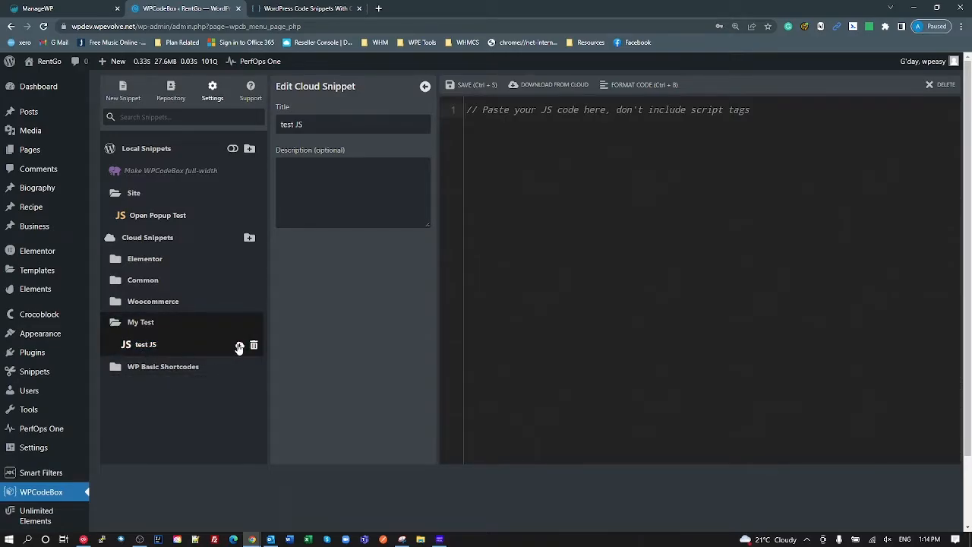
left_click(239, 347)
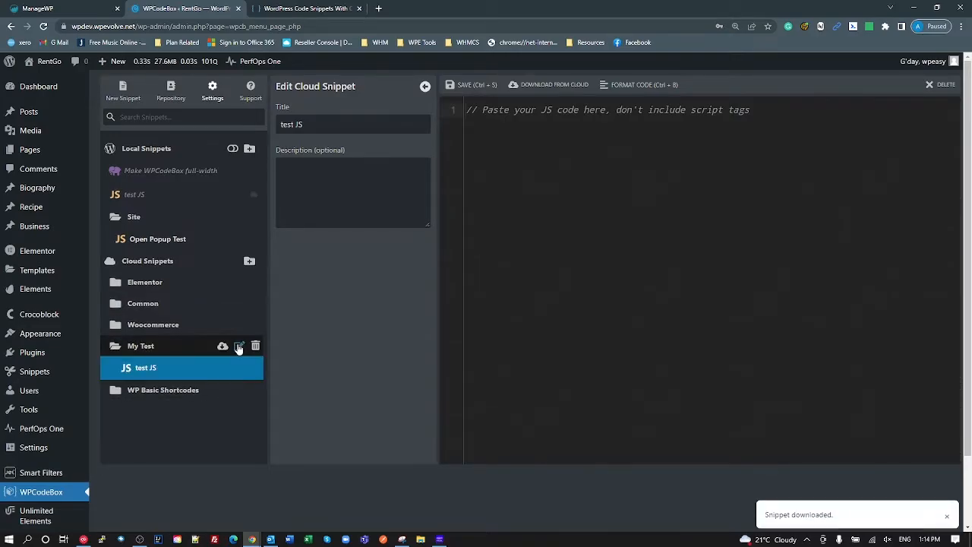
left_click(137, 194)
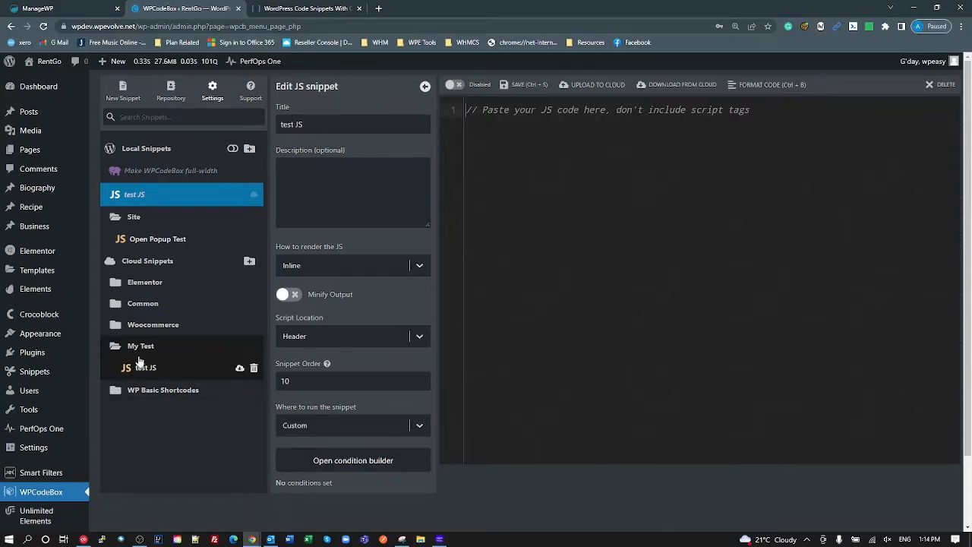
left_click(116, 283)
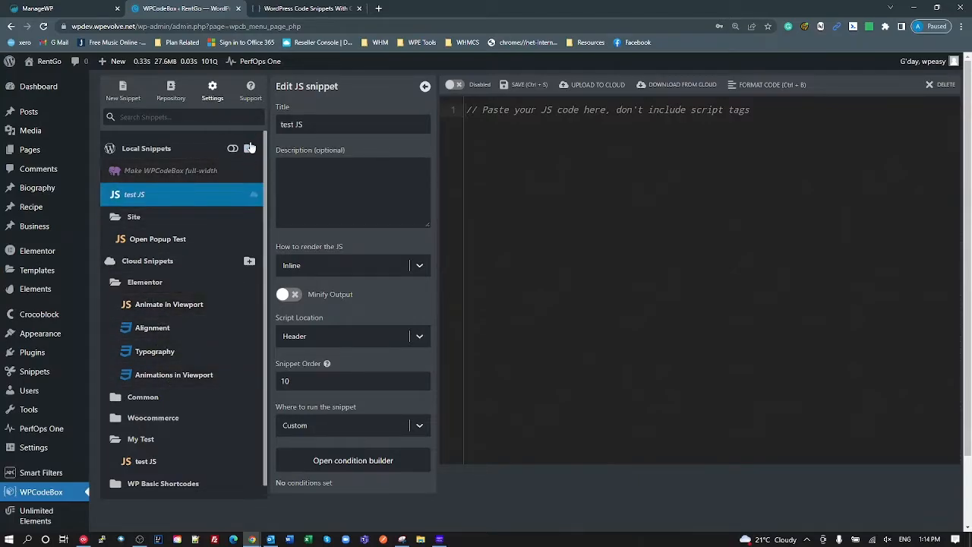
left_click(169, 195)
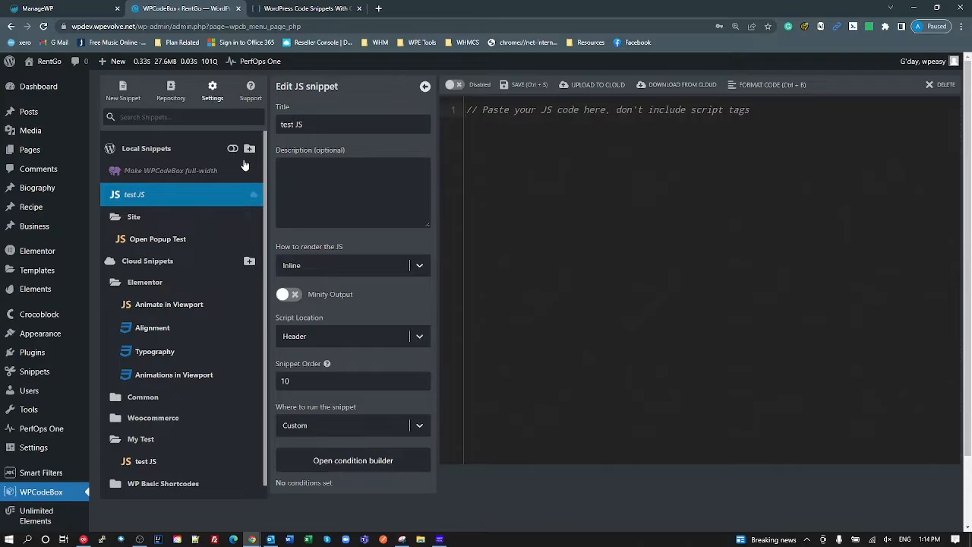
right_click(160, 331)
left_click(140, 331)
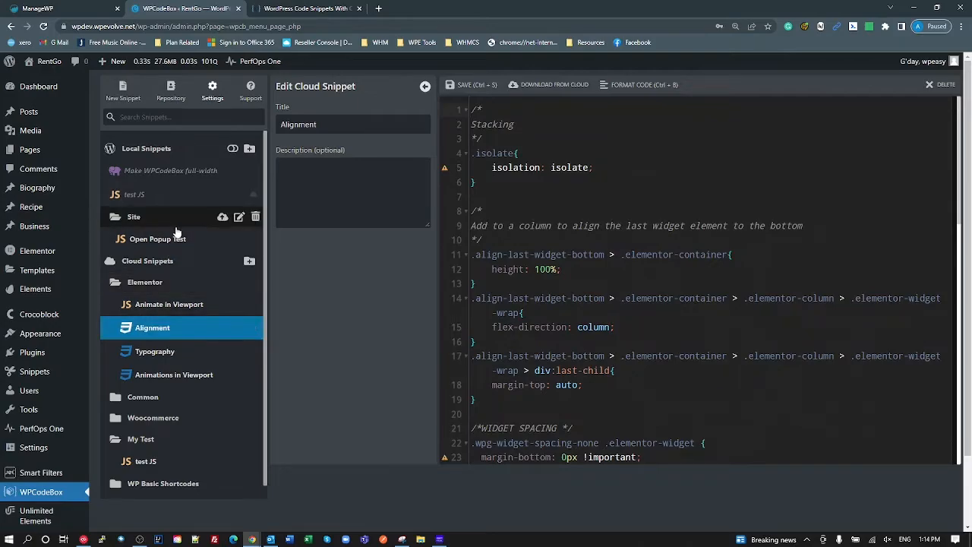
left_click(148, 284)
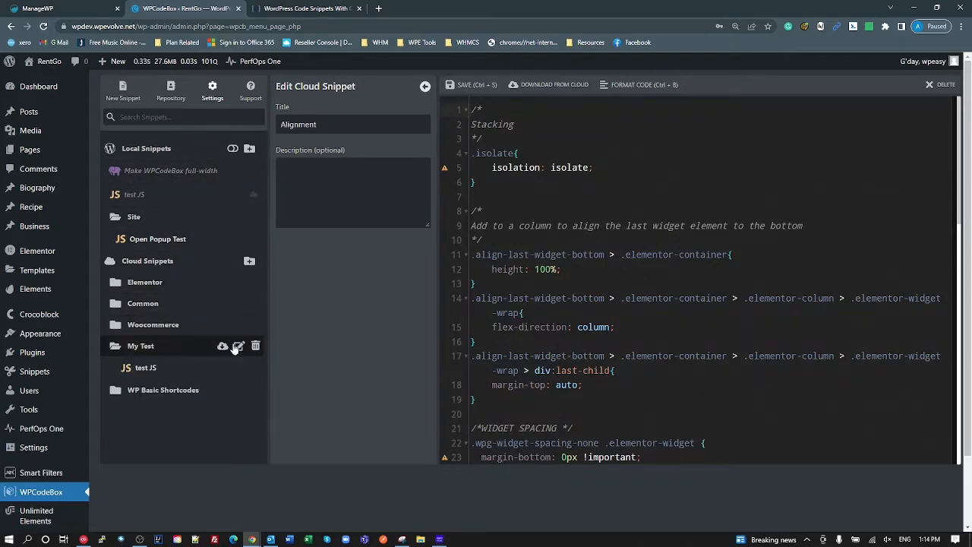
right_click(155, 369)
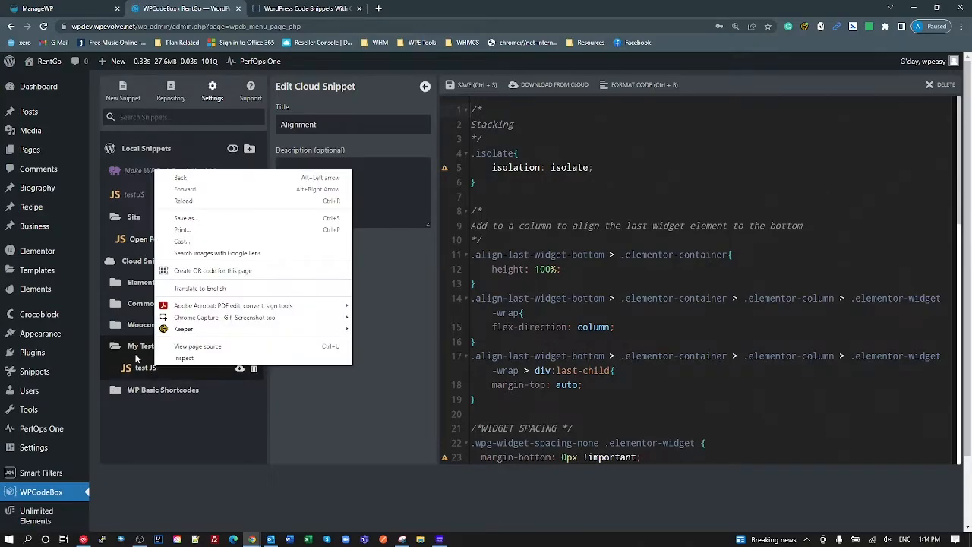
left_click(139, 347)
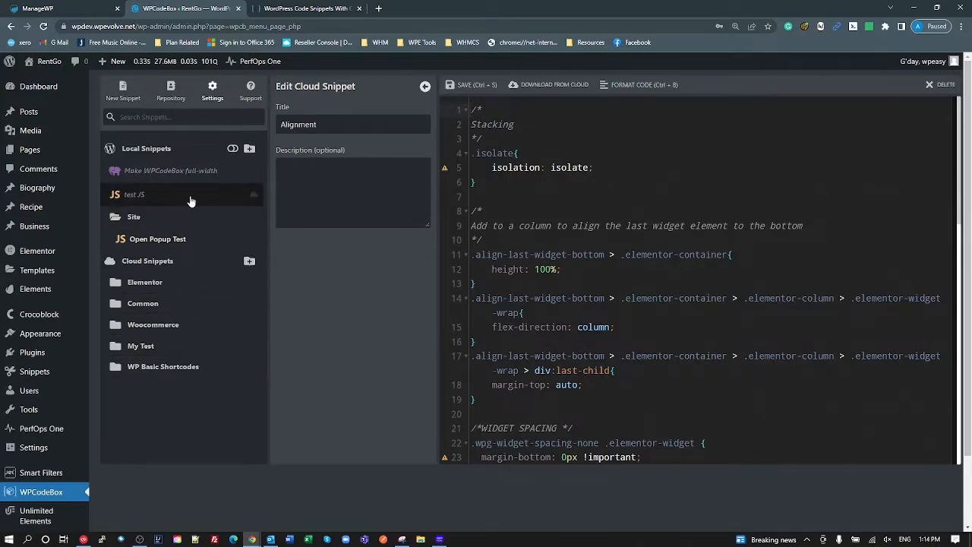
left_click(190, 201)
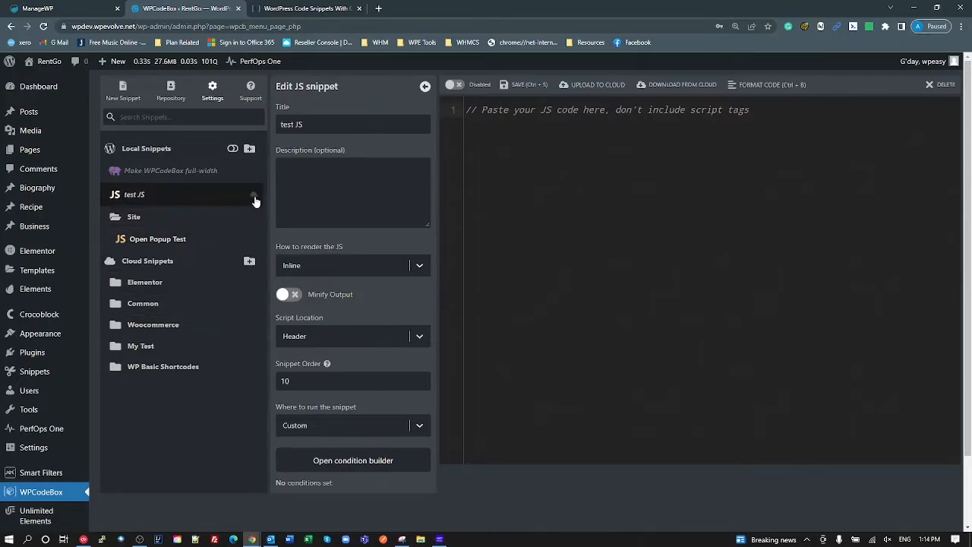
- Delete the loose local test JS snippet and confirm the deletion
left_click(254, 199)
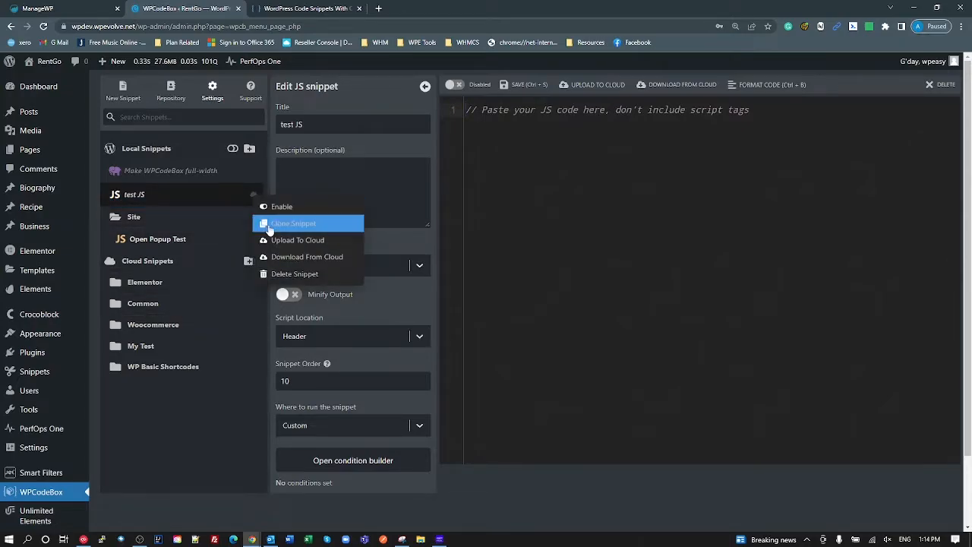
left_click(289, 275)
left_click(521, 203)
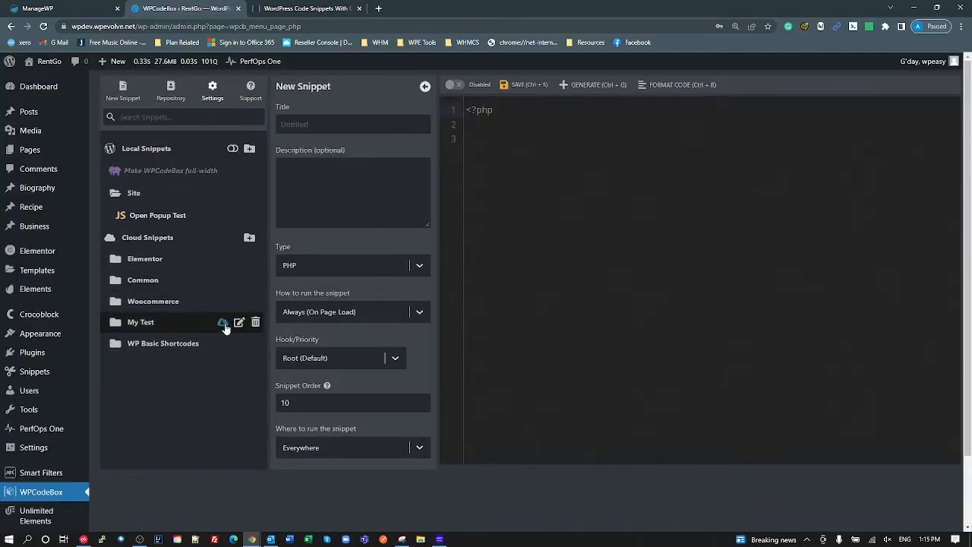
- Download the cloud My Test folder, expand it locally and open its test JS snippet
left_click(223, 324)
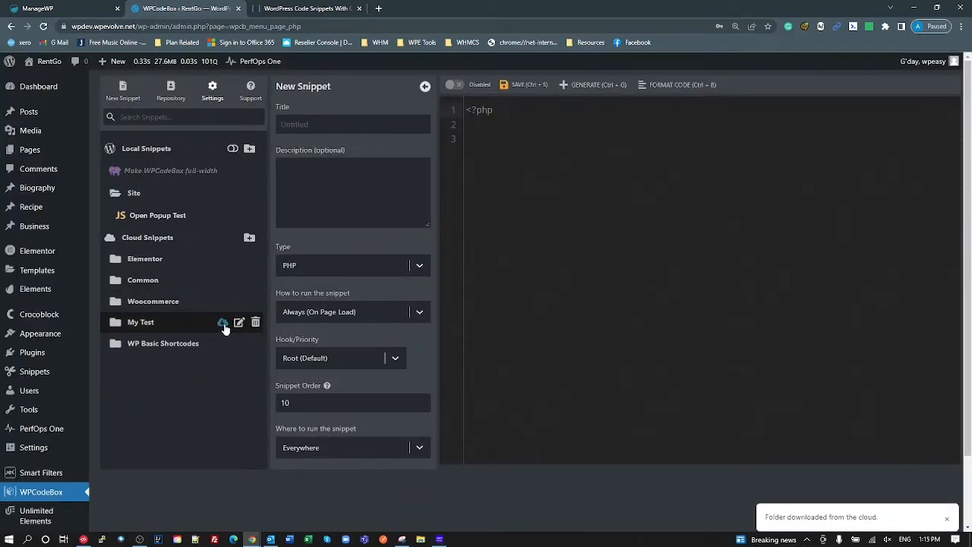
left_click(132, 196)
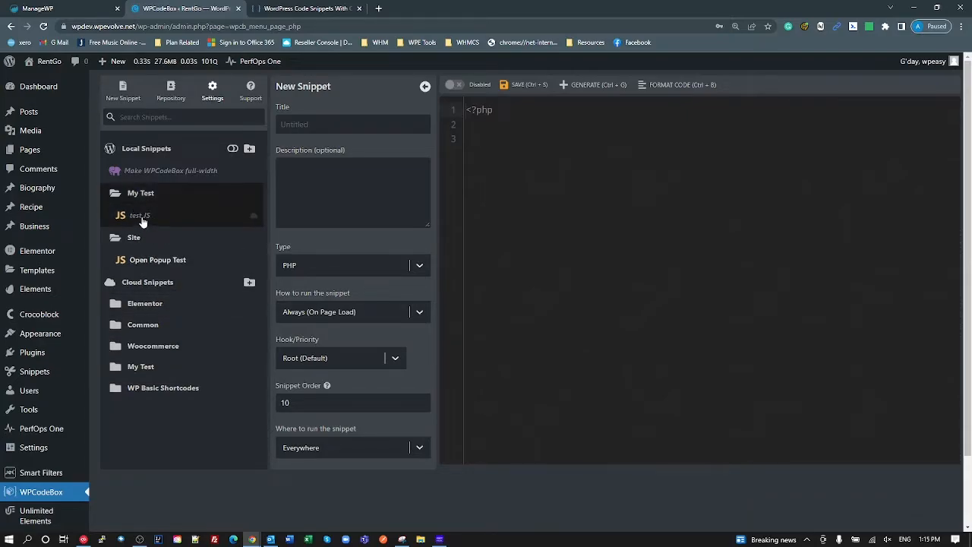
left_click(141, 218)
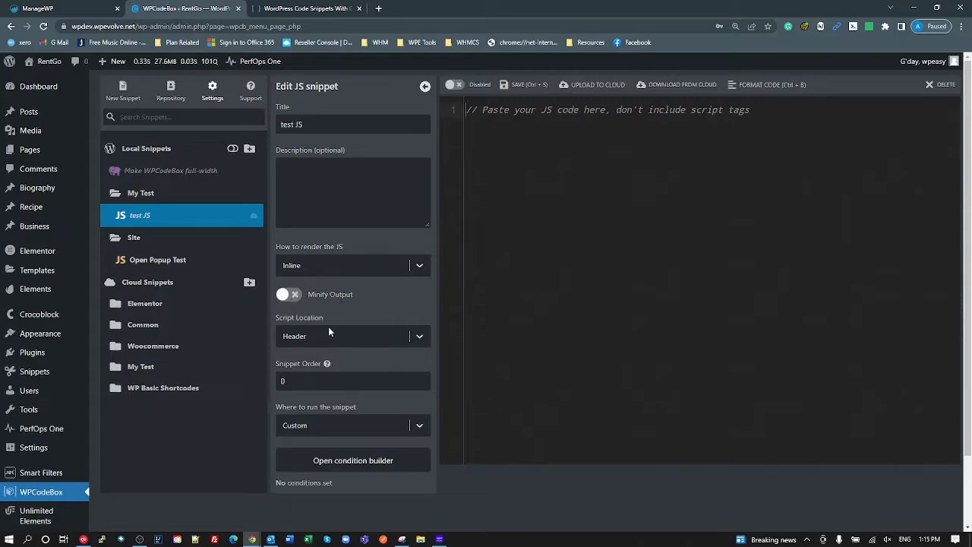
- Keep test JS rendering inline, load it in the footer with minified output, and save
scroll(347, 388, "down", 1)
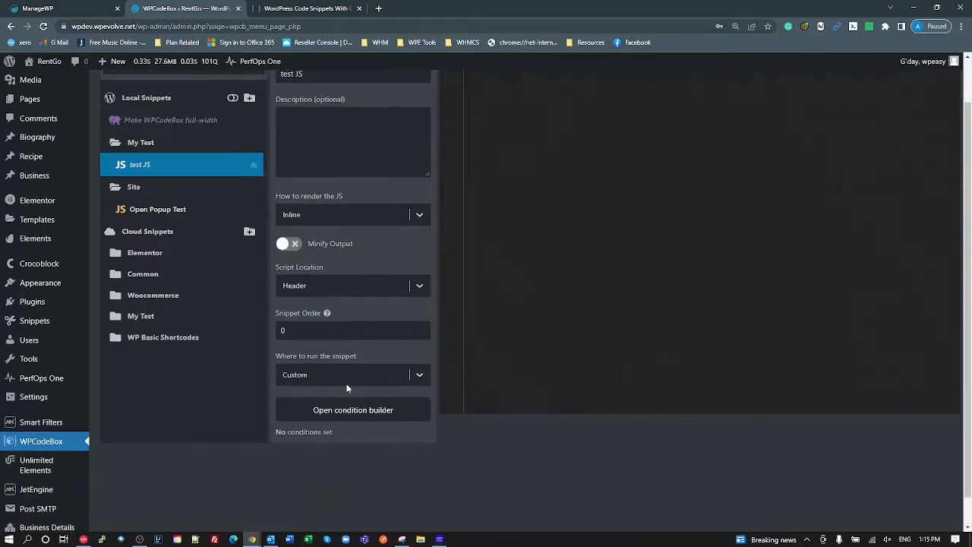
left_click(322, 218)
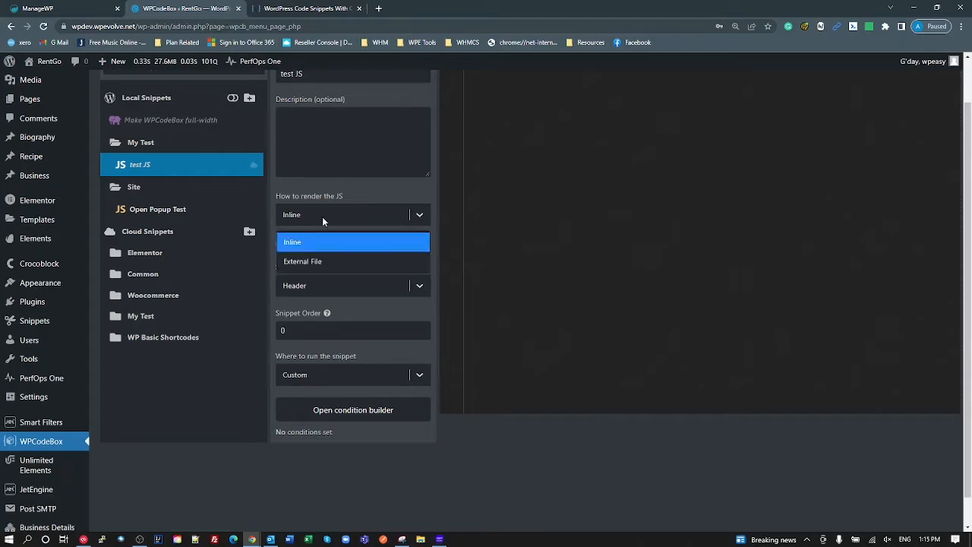
left_click(322, 217)
left_click(325, 287)
left_click(314, 334)
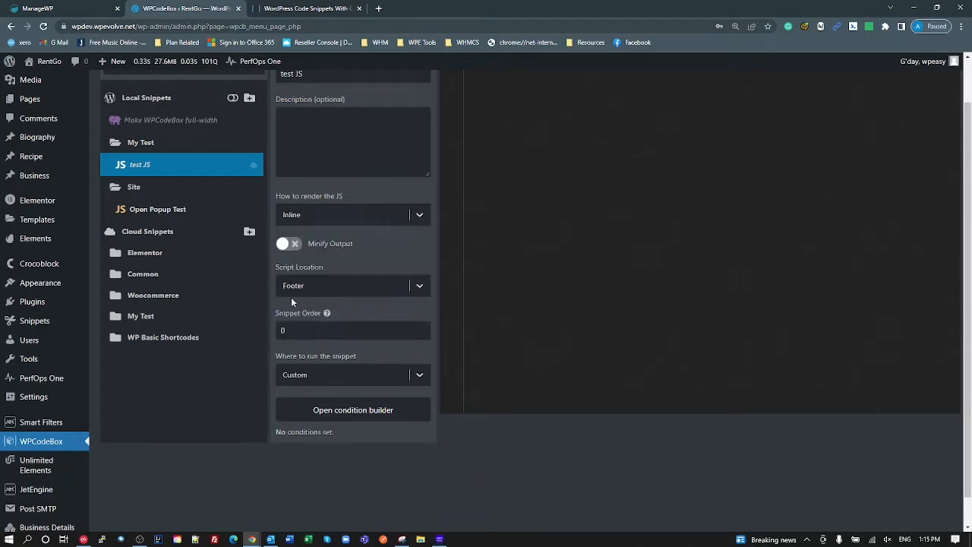
left_click(286, 247)
scroll(370, 397, "up", 1)
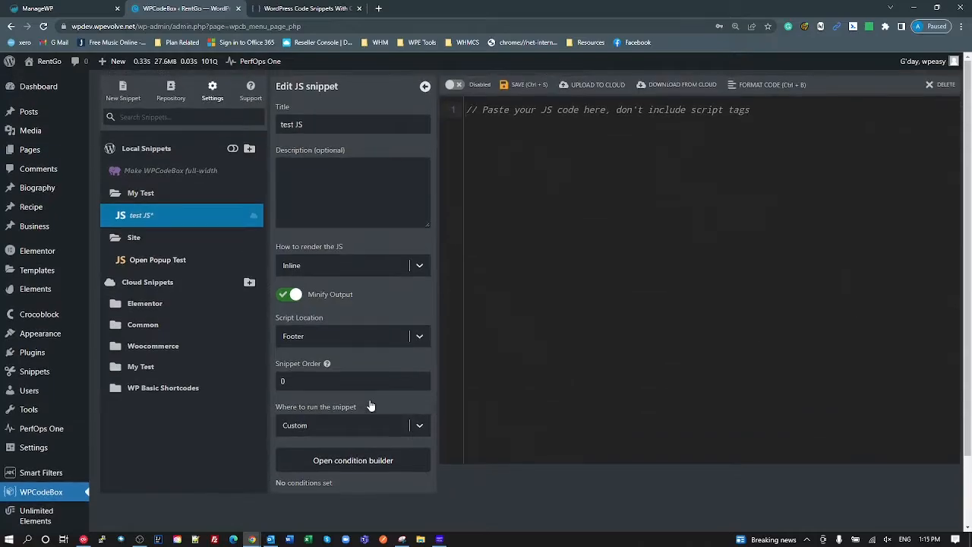
left_click(524, 90)
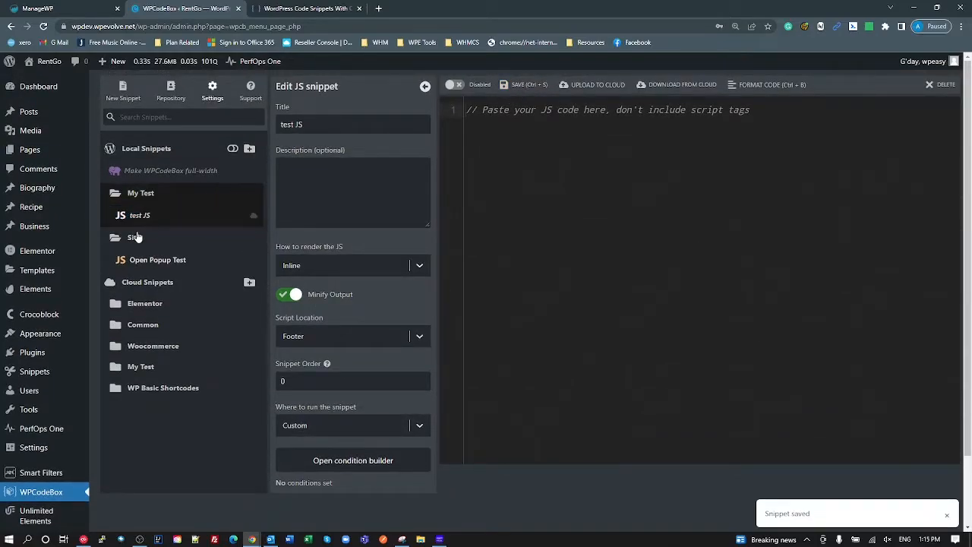
- Collapse and re-expand the local My Test and Site folders to reveal Open Popup Test
left_click(148, 196)
left_click(121, 214)
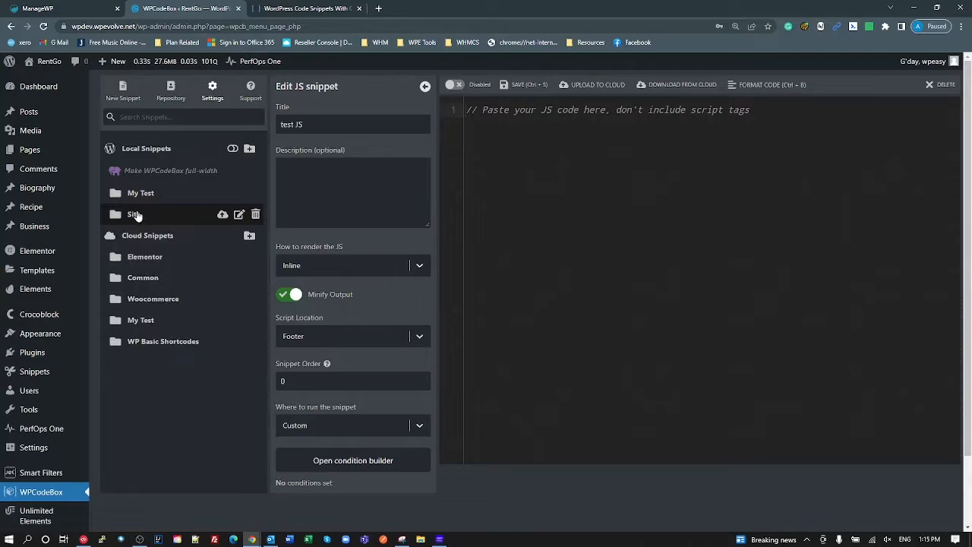
left_click(140, 194)
left_click(145, 237)
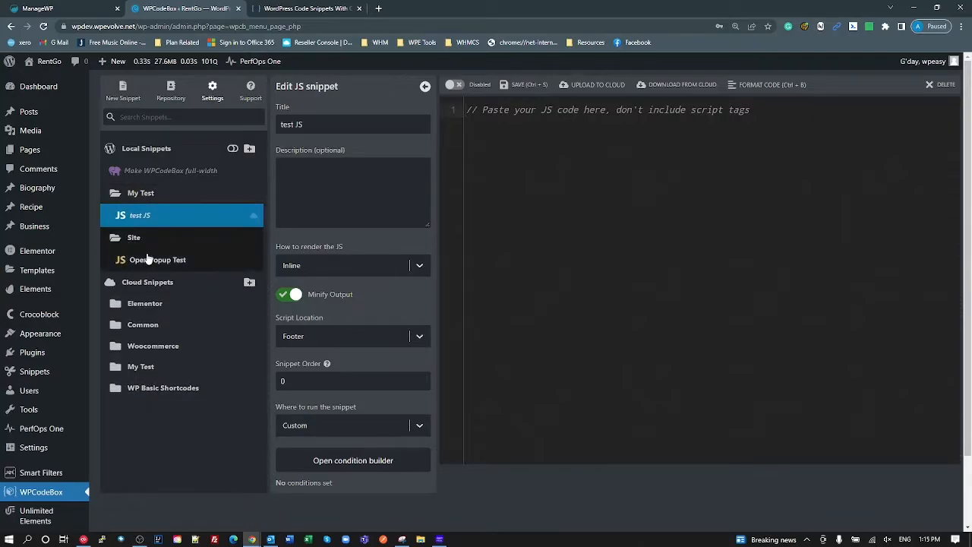
- With developer tools open, try uploading test JS via the right-click Upload To Cloud action
left_click(135, 216)
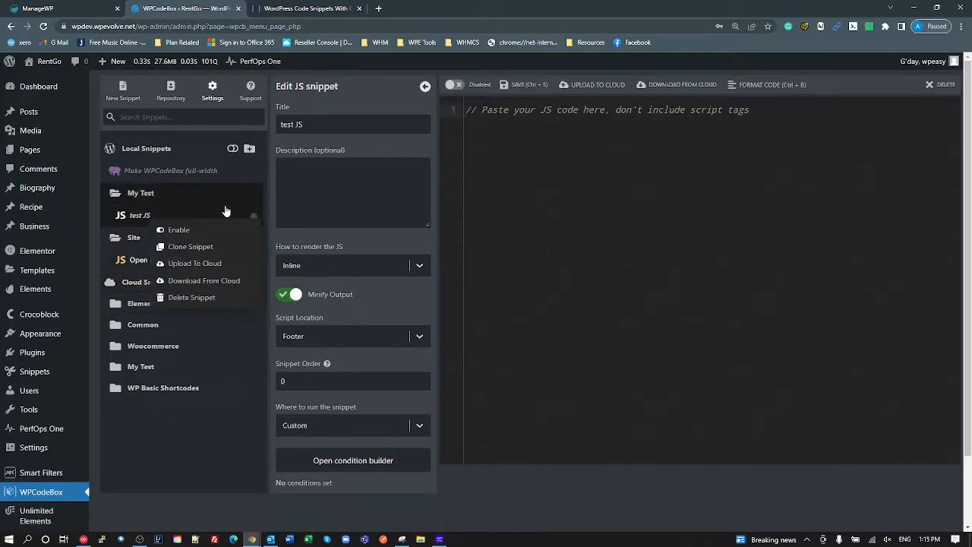
right_click(191, 269)
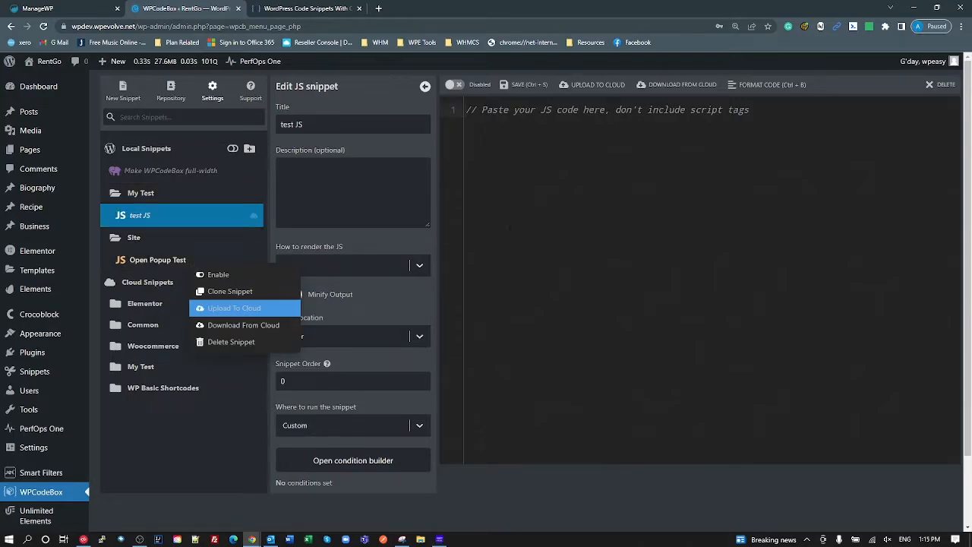
left_click(202, 229)
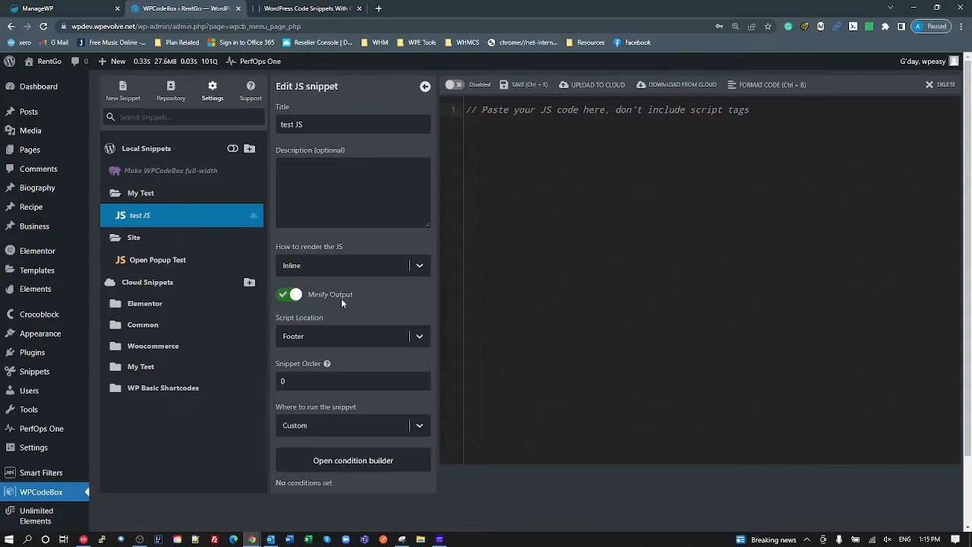
key("ctrl+shift+i")
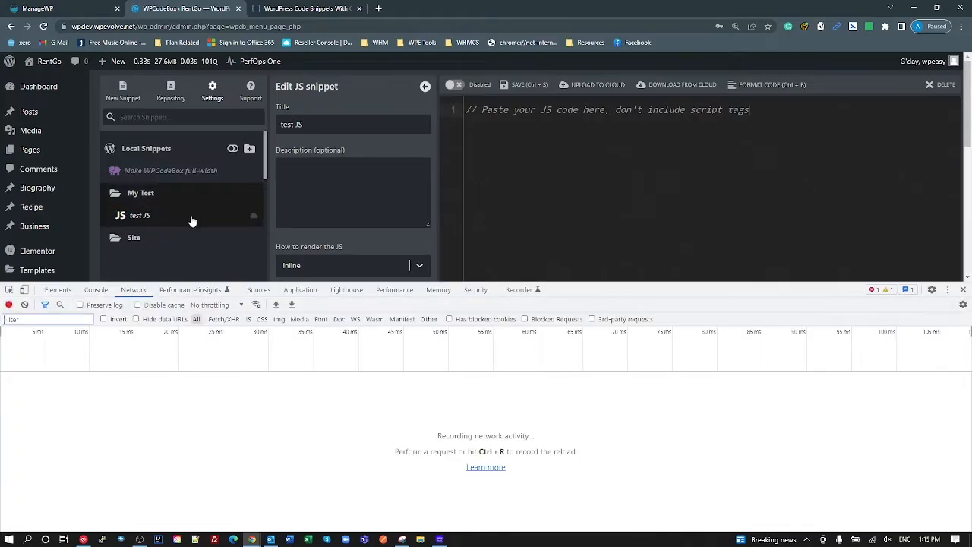
right_click(252, 219)
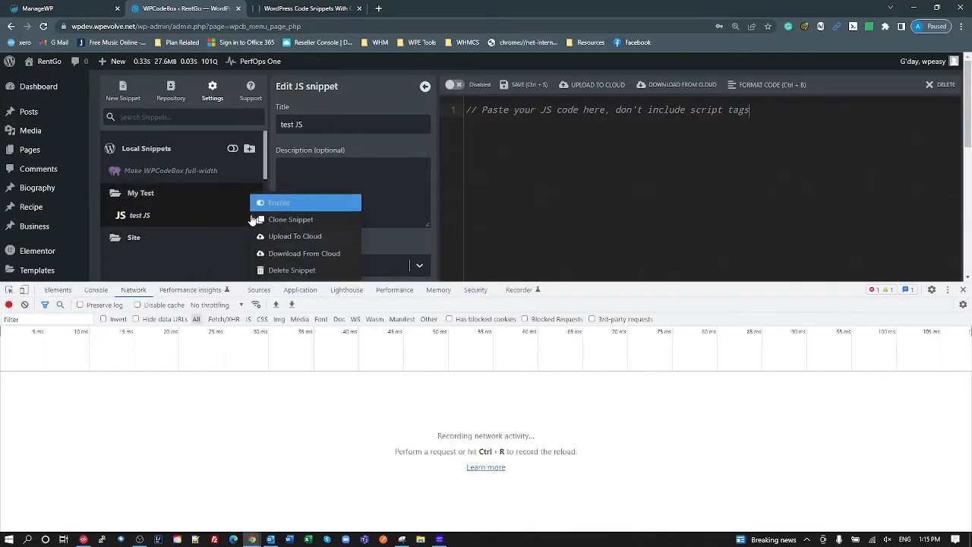
left_click(290, 242)
left_click(96, 290)
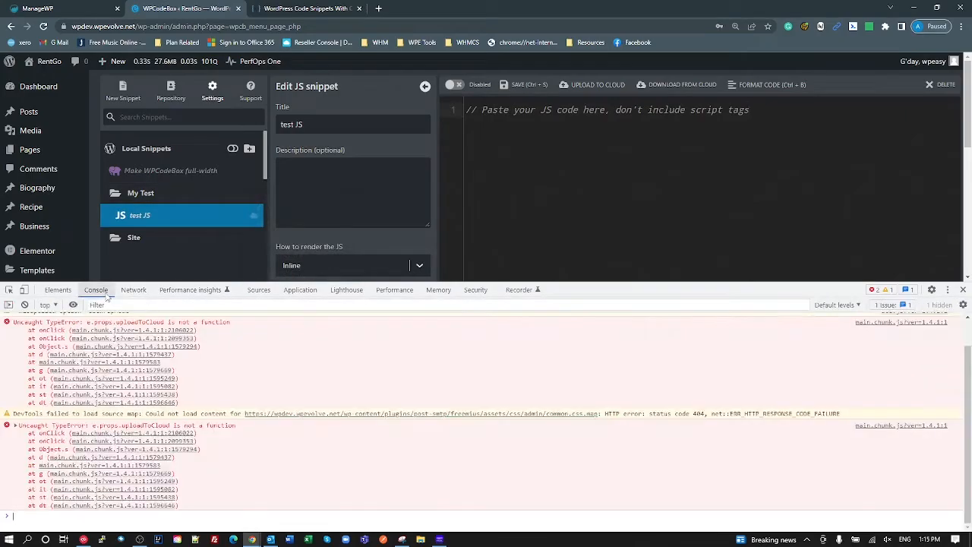
- Review the console errors, close developer tools, then upload test JS from the toolbar and confirm
scroll(178, 396, "up", 1)
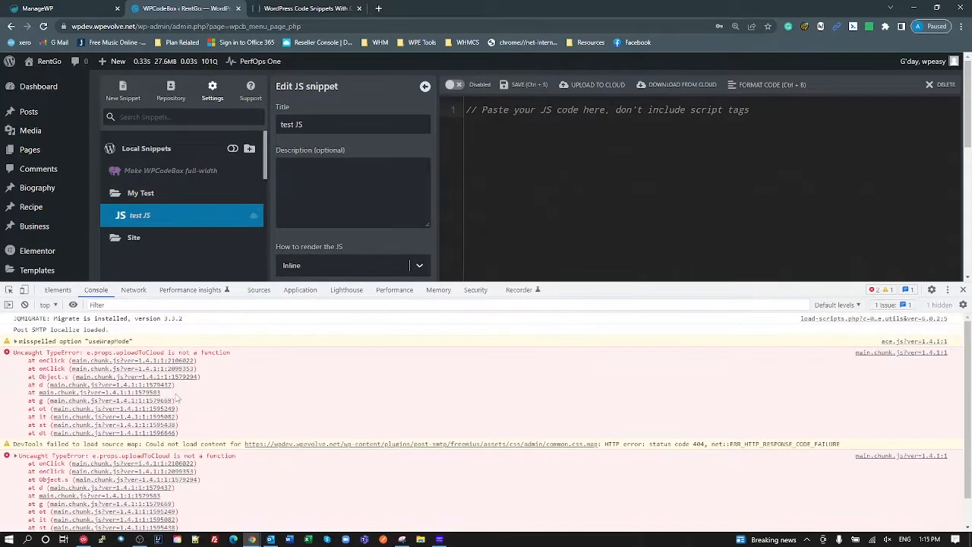
scroll(178, 404, "down", 1)
scroll(179, 408, "up", 1)
left_click(963, 289)
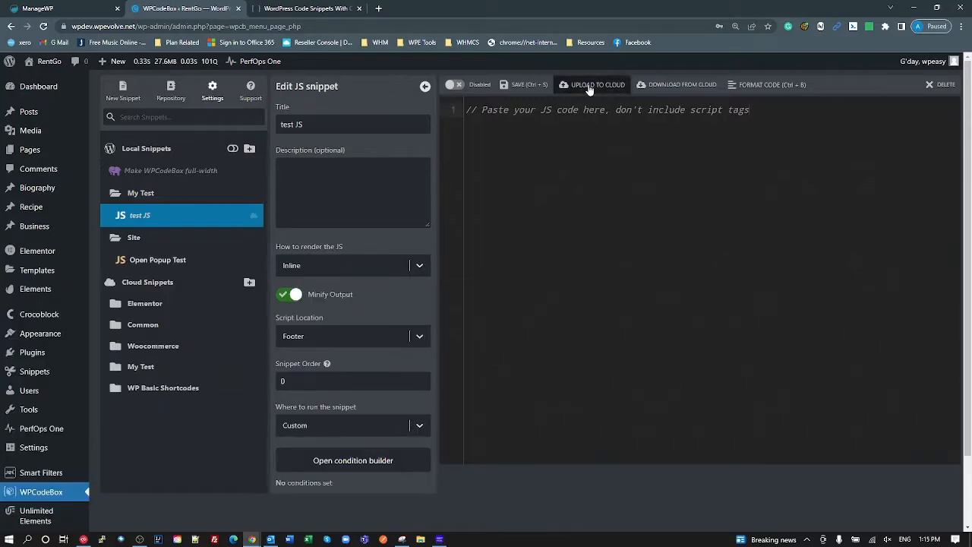
left_click(588, 84)
left_click(513, 202)
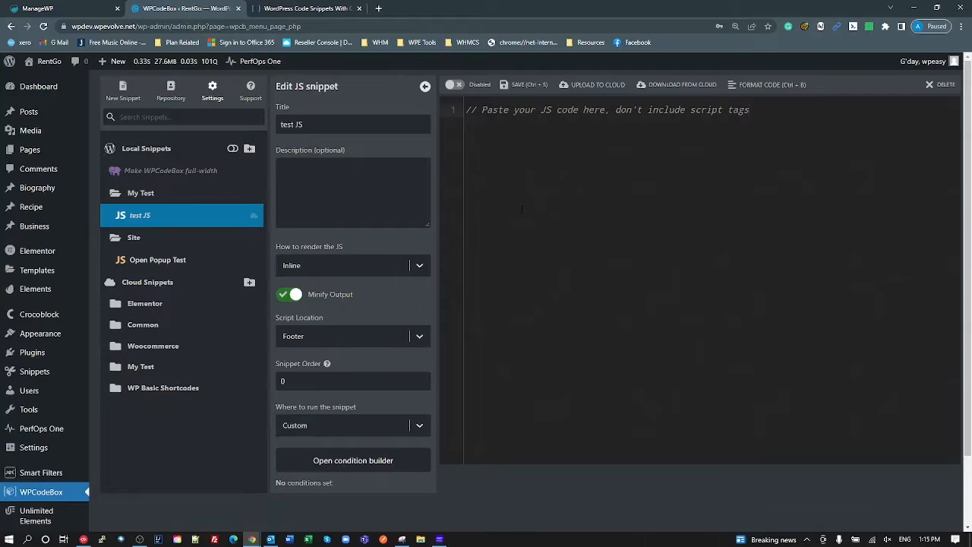
- Check the cloud My Test copy exists, then delete the local test JS snippet and confirm
left_click(144, 218)
left_click(143, 367)
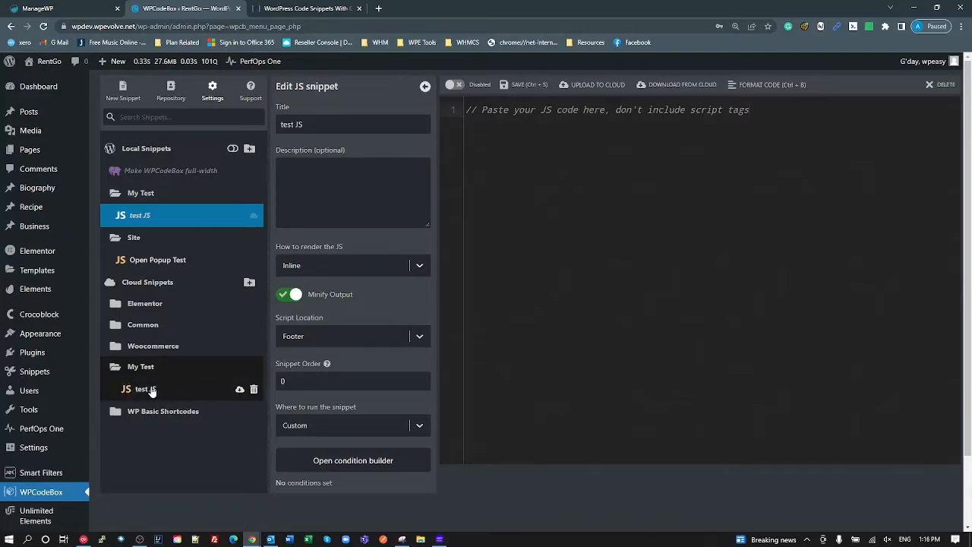
right_click(154, 215)
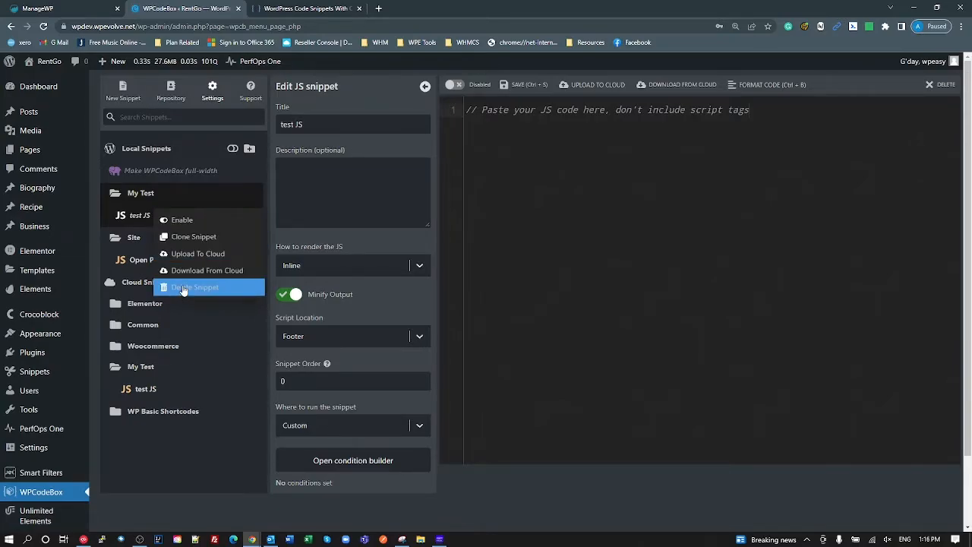
left_click(133, 216)
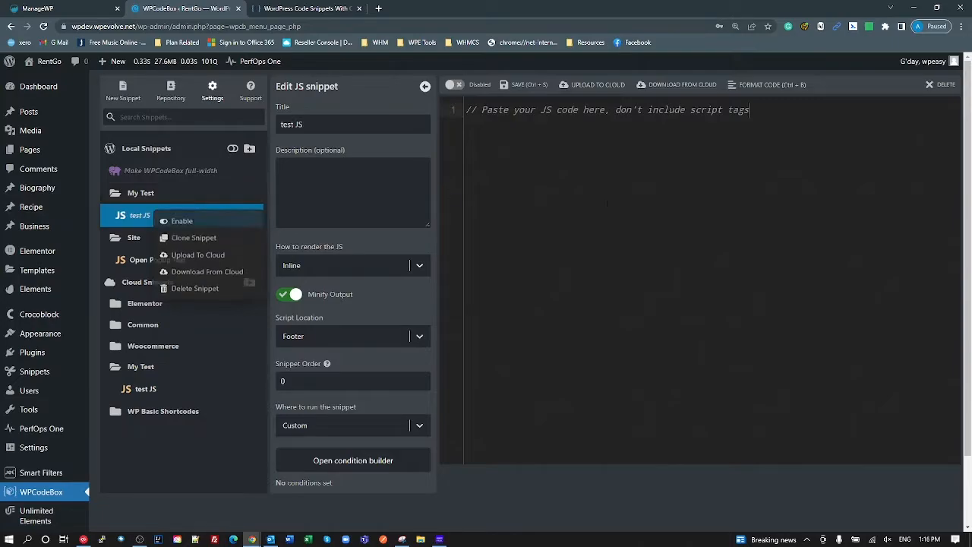
left_click(942, 85)
left_click(501, 202)
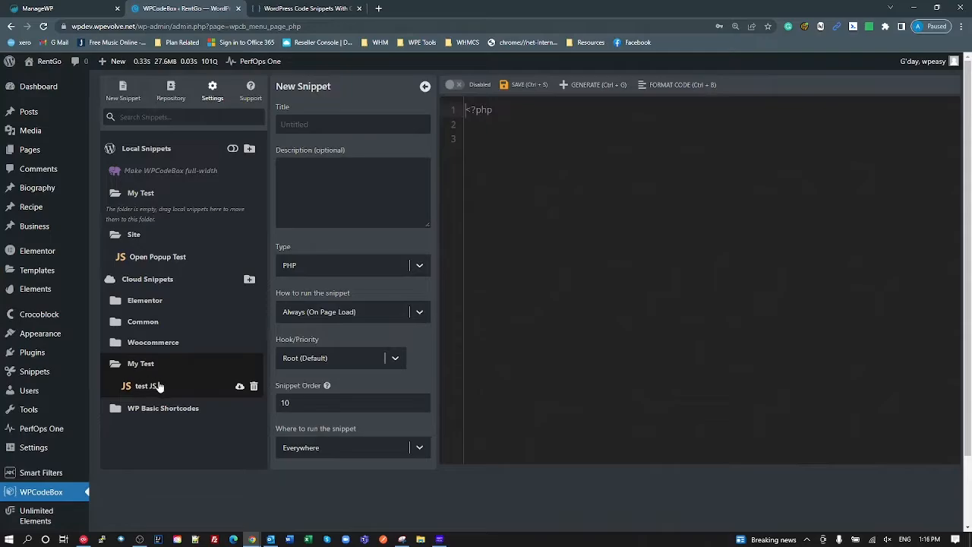
- Download cloud test JS locally, open it, set Script Location to Footer and enable Minify Output
left_click(240, 390)
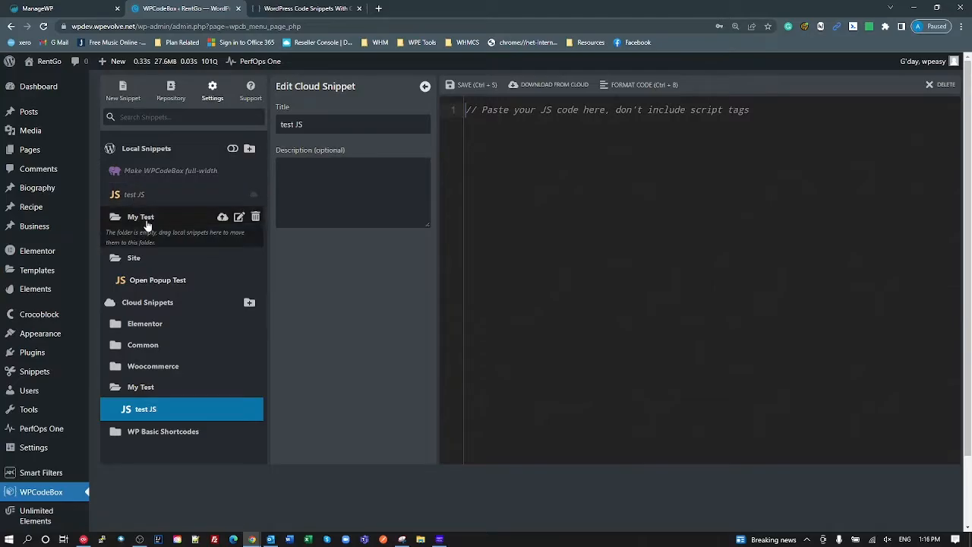
left_click(130, 194)
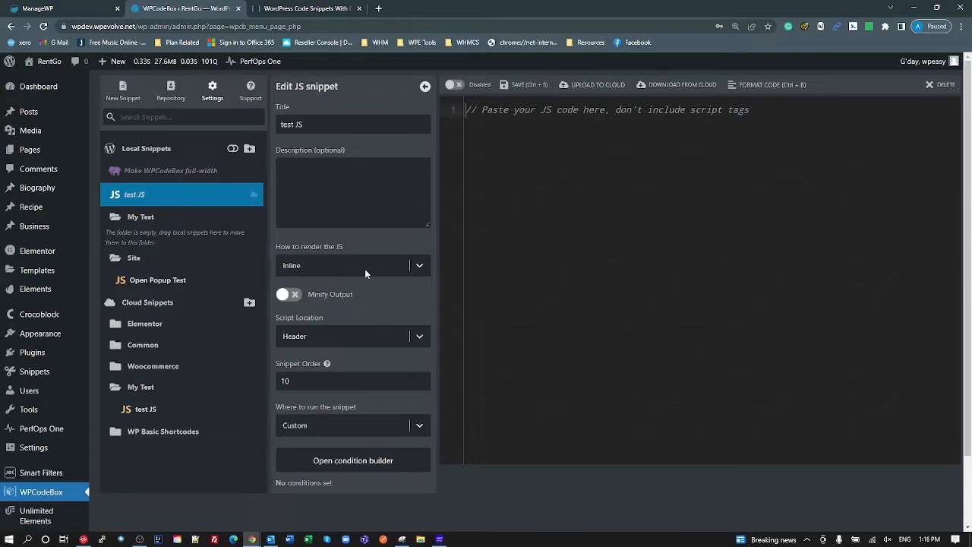
left_click(150, 194)
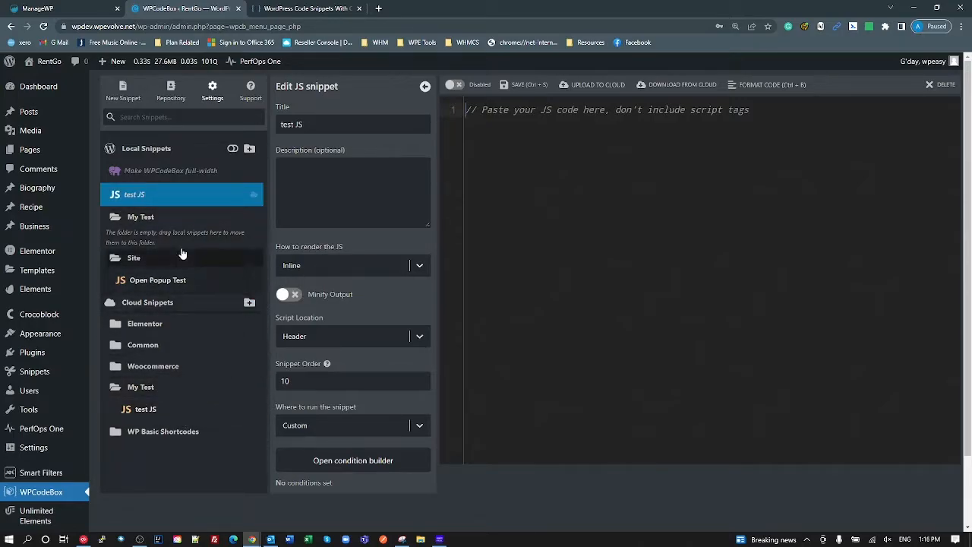
left_click(308, 339)
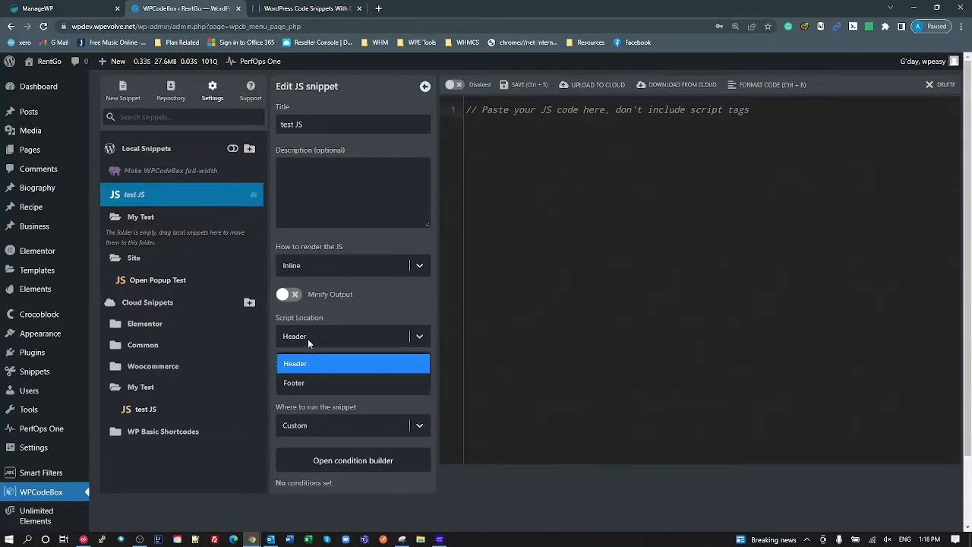
left_click(314, 381)
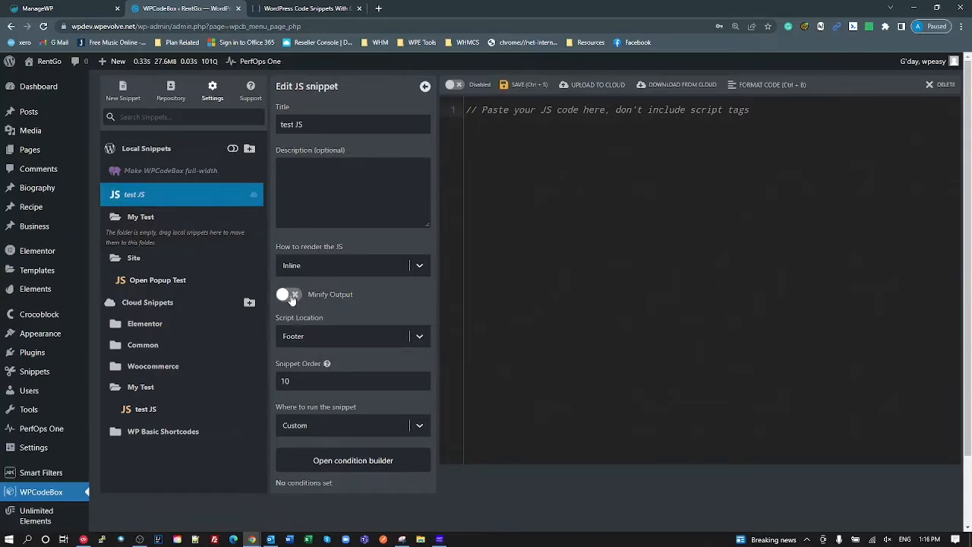
left_click(293, 295)
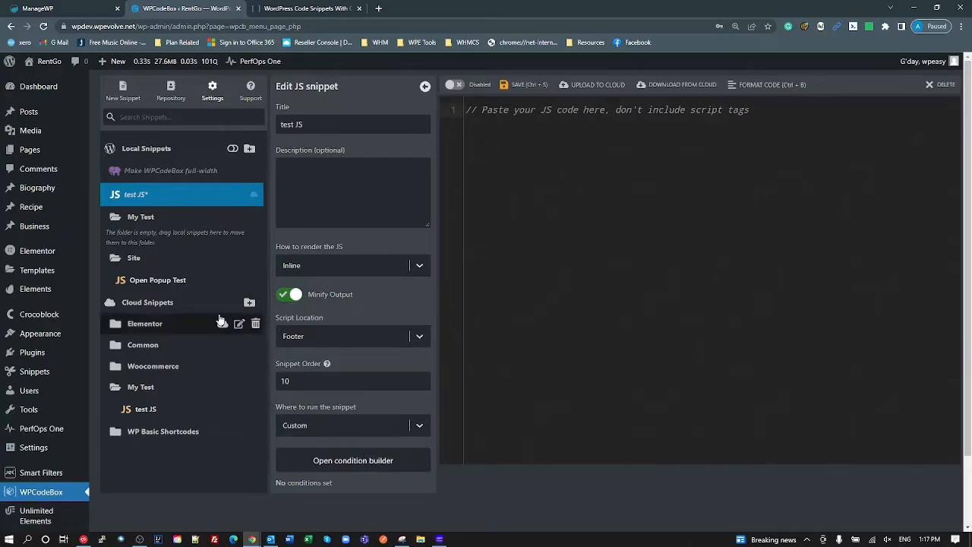
- Save test JS, then delete the cloud My Test folder and the empty local My Test folder
left_click(520, 87)
left_click(255, 389)
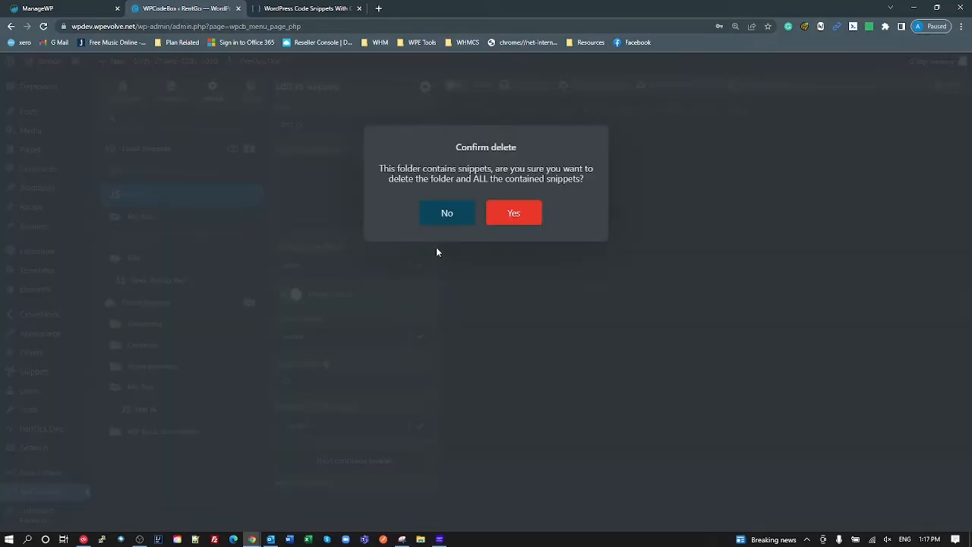
left_click(512, 216)
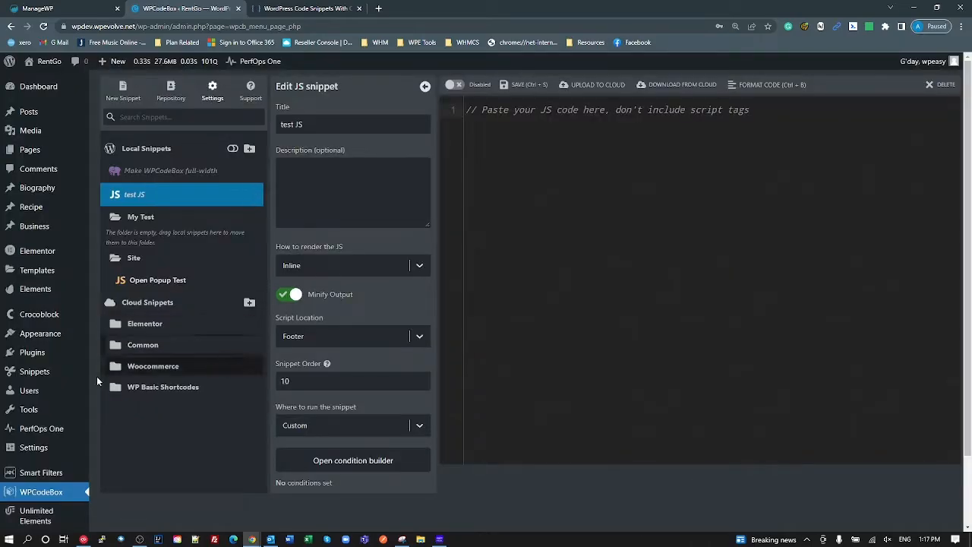
left_click(150, 219)
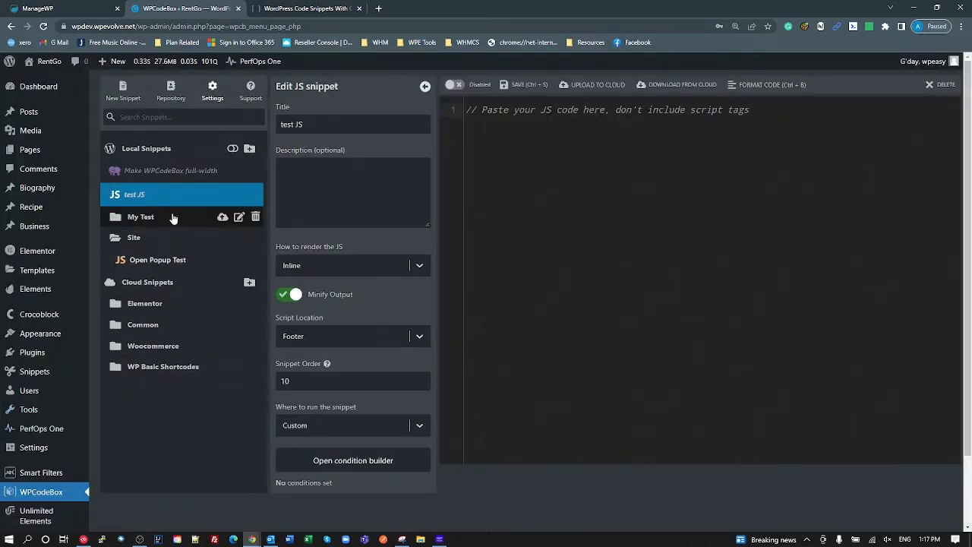
left_click(256, 219)
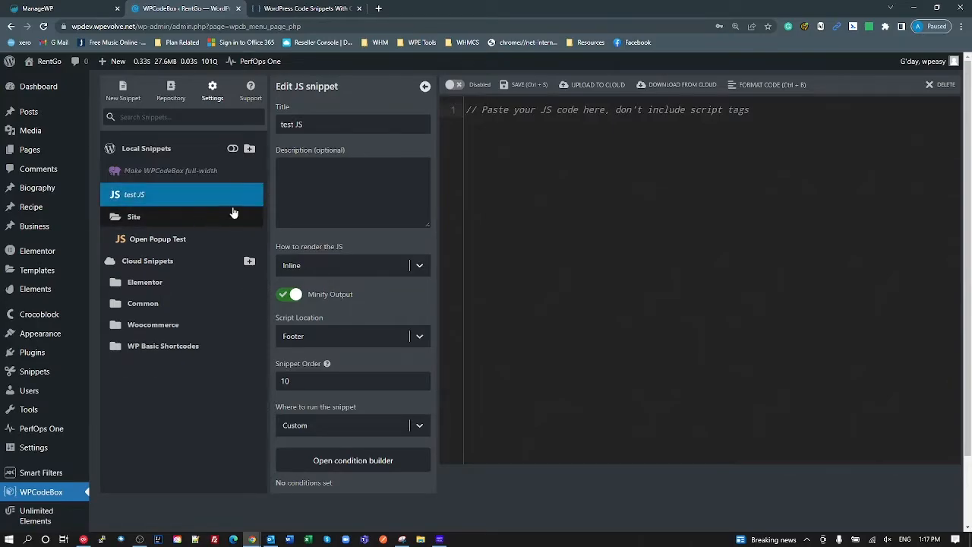
- Cancel the Site folder deletion, then delete the test JS snippet and confirm
left_click(258, 219)
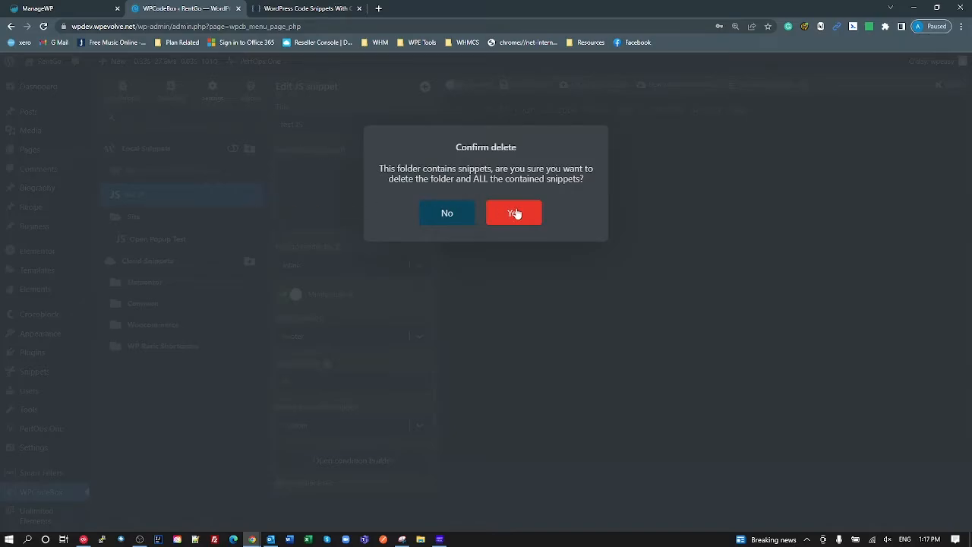
left_click(447, 213)
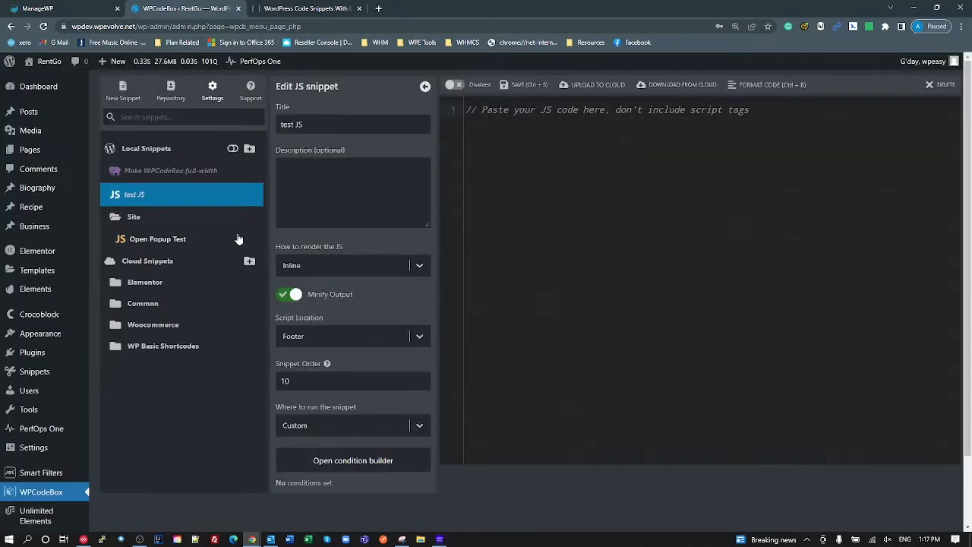
left_click(941, 85)
left_click(509, 205)
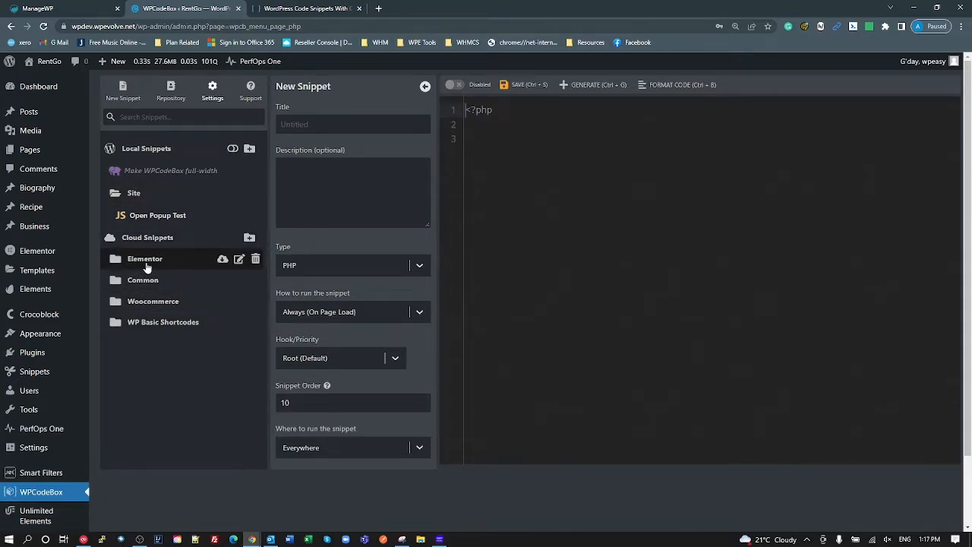
- Download the Elementor folder, expand it locally and open the Animate in Viewport snippet
left_click(222, 261)
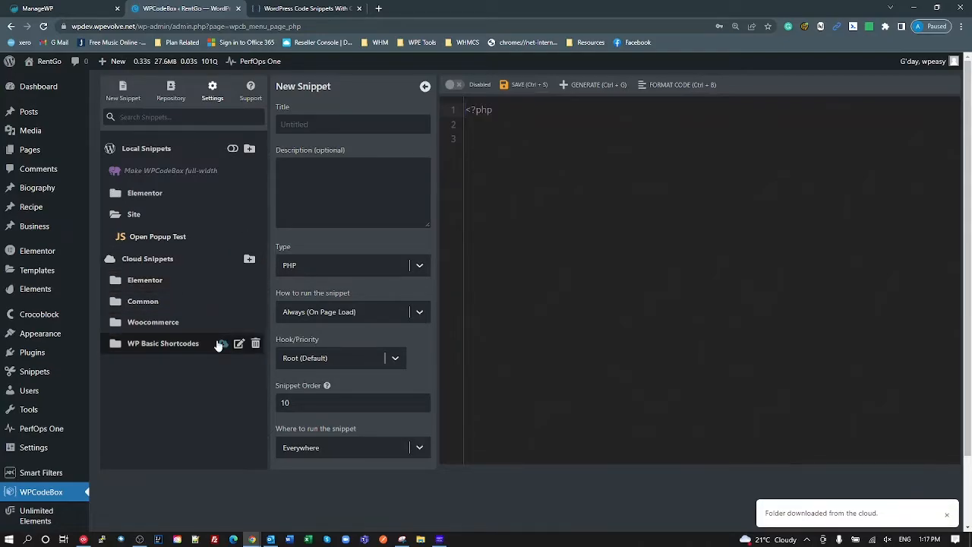
left_click(142, 192)
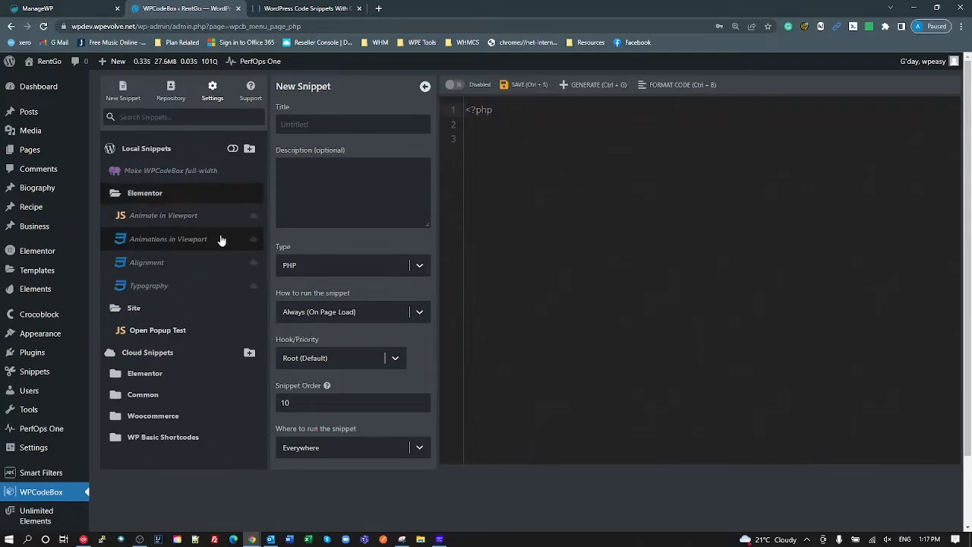
left_click(180, 221)
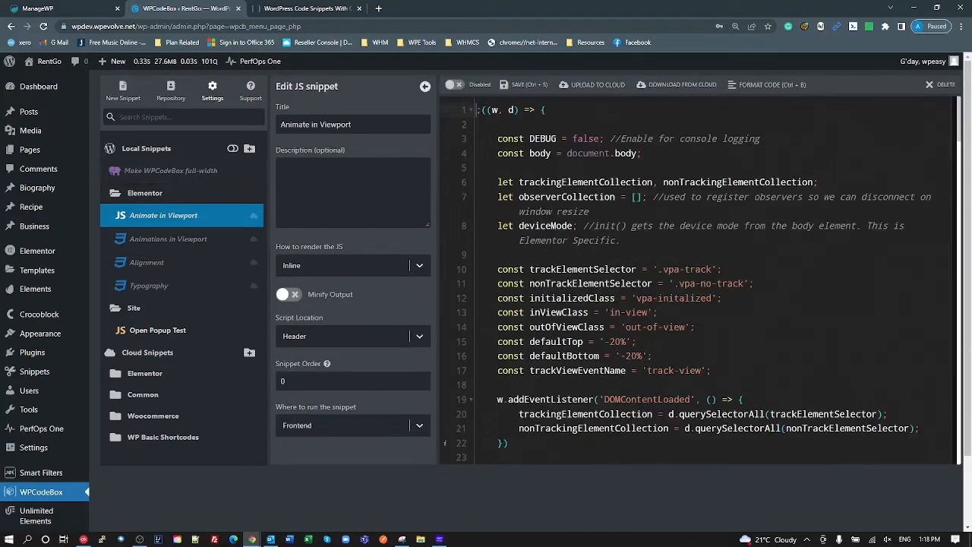
- Turn on Minify Output, set Script Location to Footer for Animate in Viewport, and save
scroll(698, 281, "down", 2)
scroll(554, 436, "down", 3)
scroll(554, 436, "up", 6)
left_click(293, 295)
left_click(417, 339)
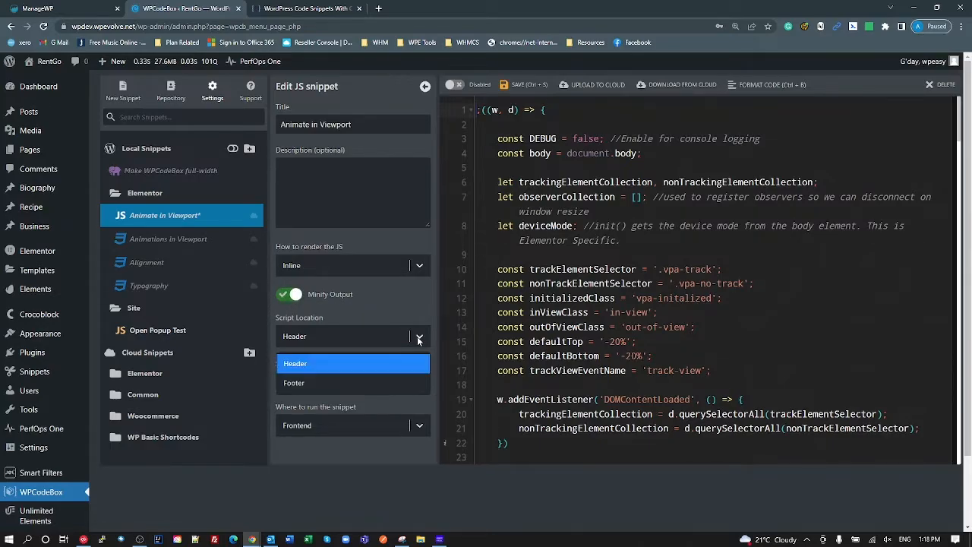
left_click(336, 382)
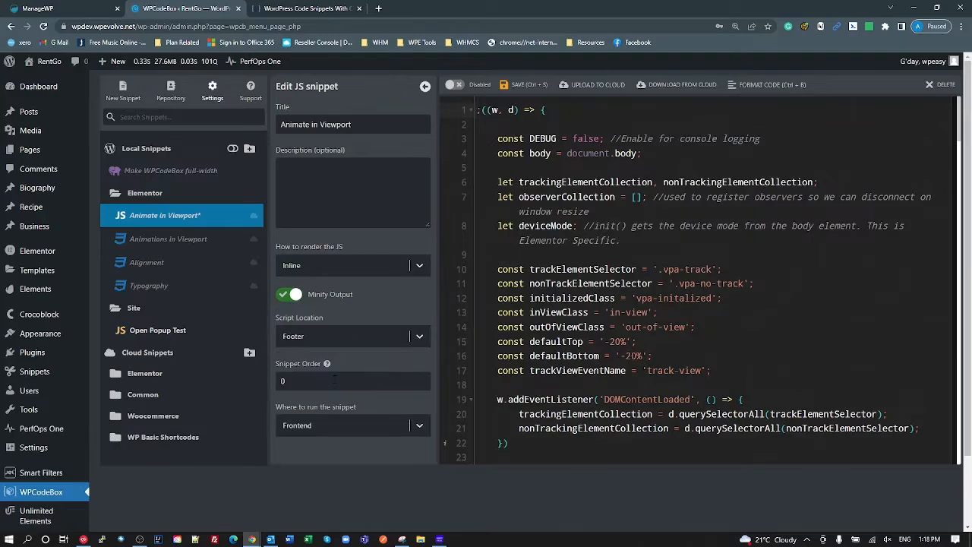
left_click(532, 86)
scroll(714, 280, "down", 4)
scroll(714, 279, "up", 4)
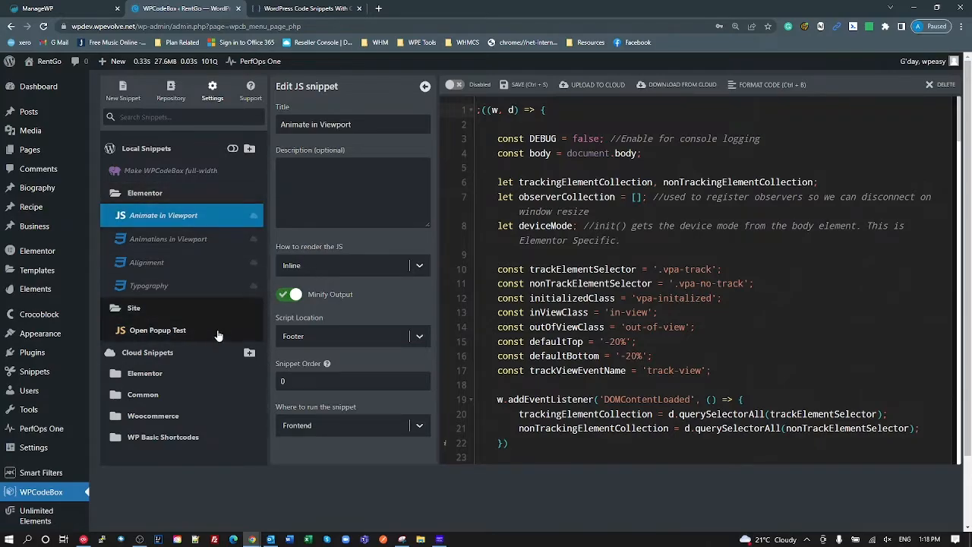
- Turn on Minify Output for the Animations in Viewport, Alignment and Typography CSS snippets
left_click(186, 239)
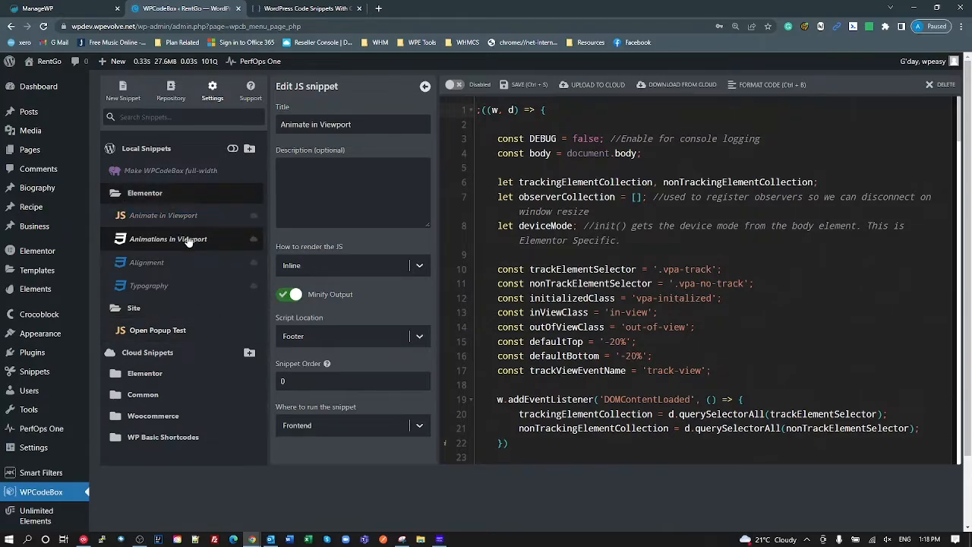
left_click(288, 298)
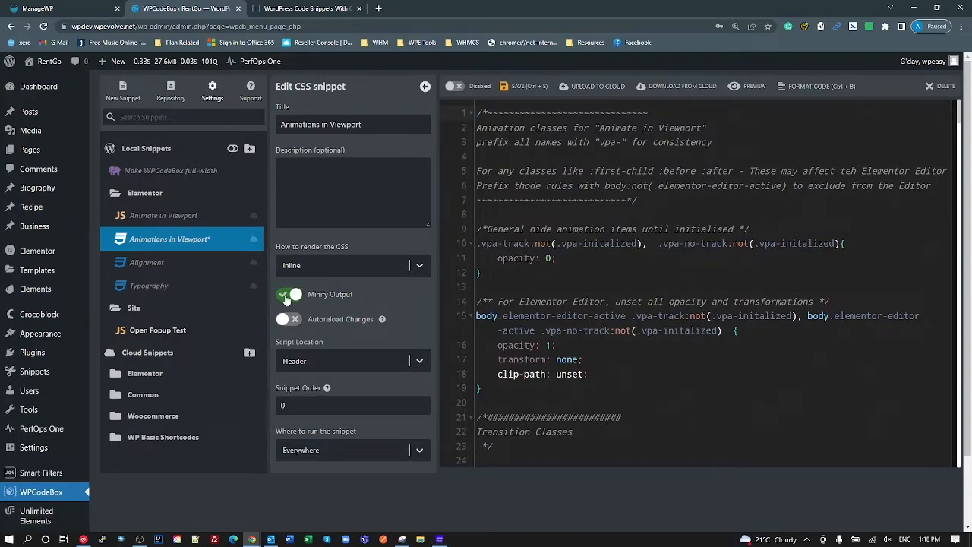
left_click(186, 263)
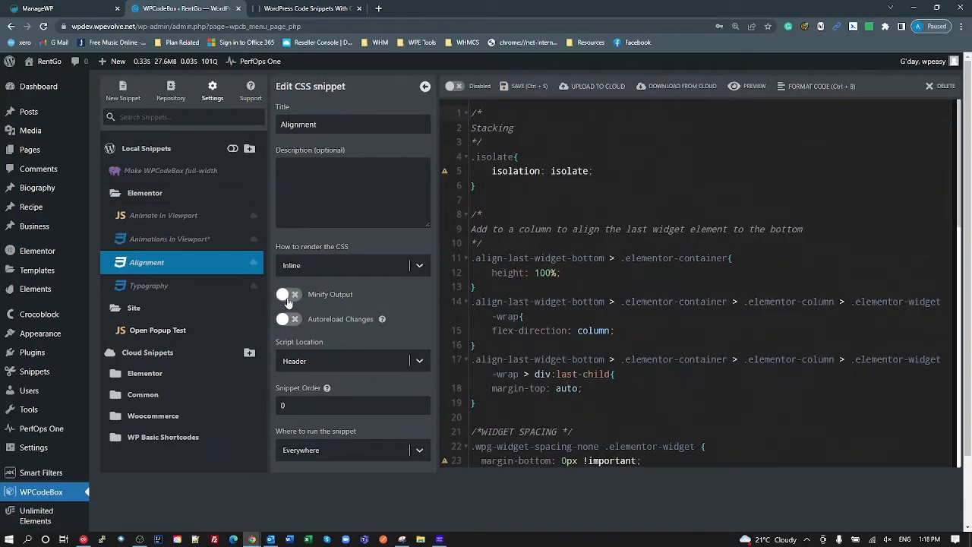
left_click(288, 302)
left_click(162, 285)
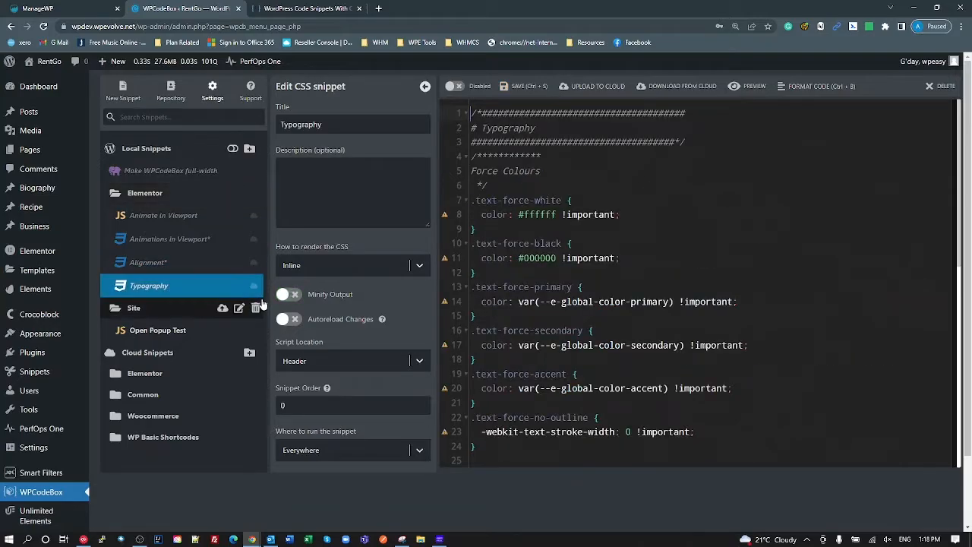
left_click(283, 296)
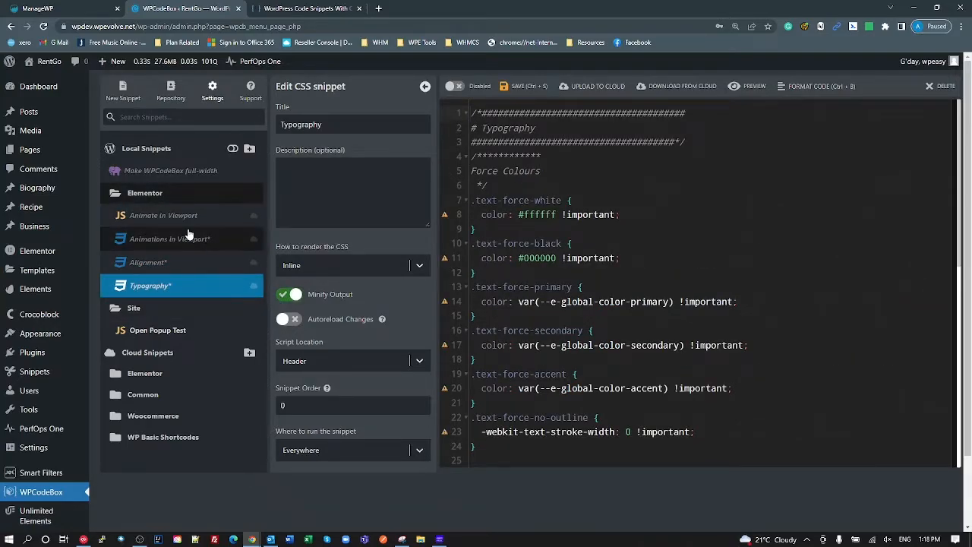
- Reveal the local enable switches and enable all four Elementor snippets
left_click(232, 151)
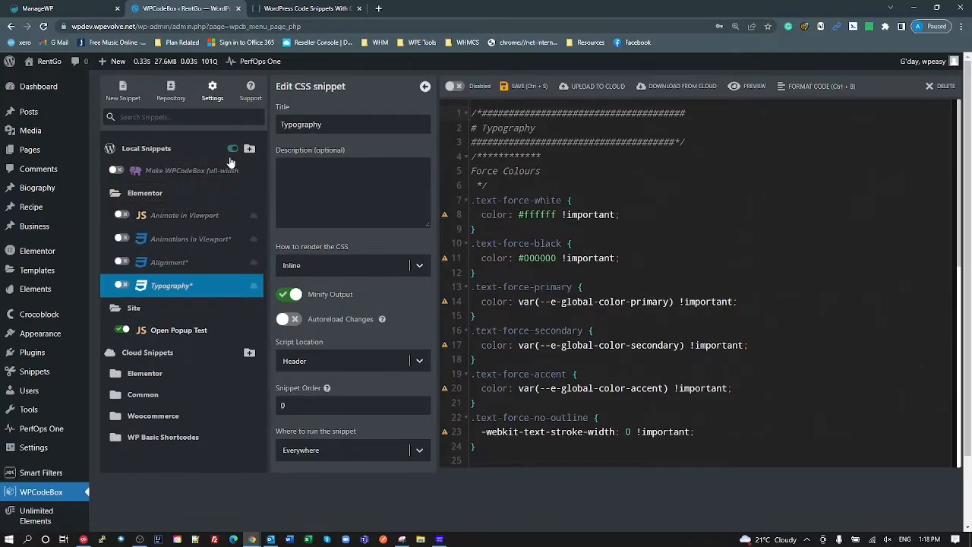
left_click(121, 216)
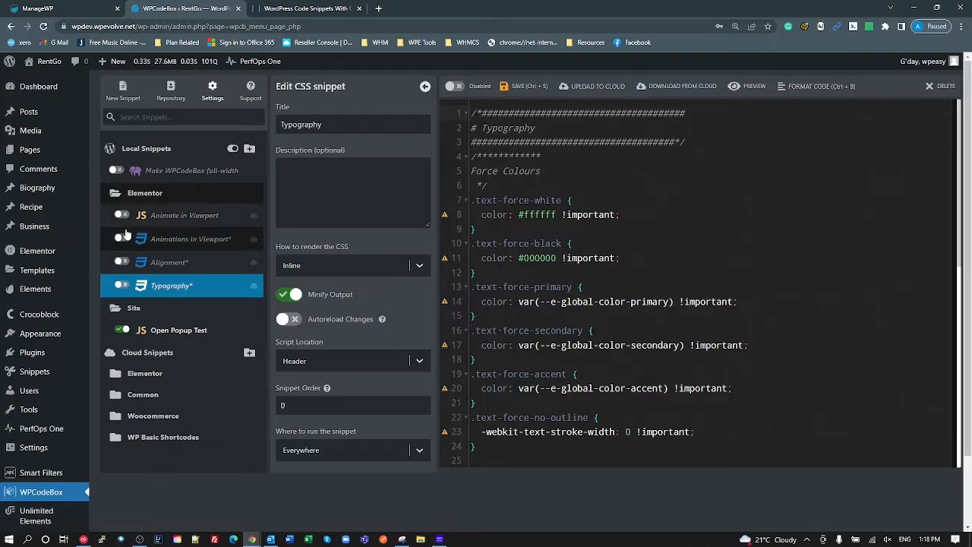
left_click(122, 262)
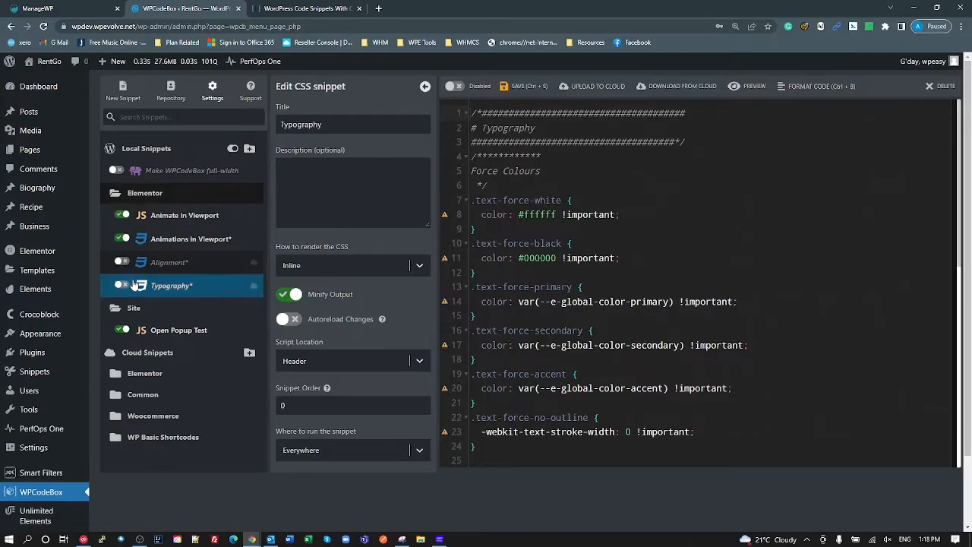
left_click(122, 287)
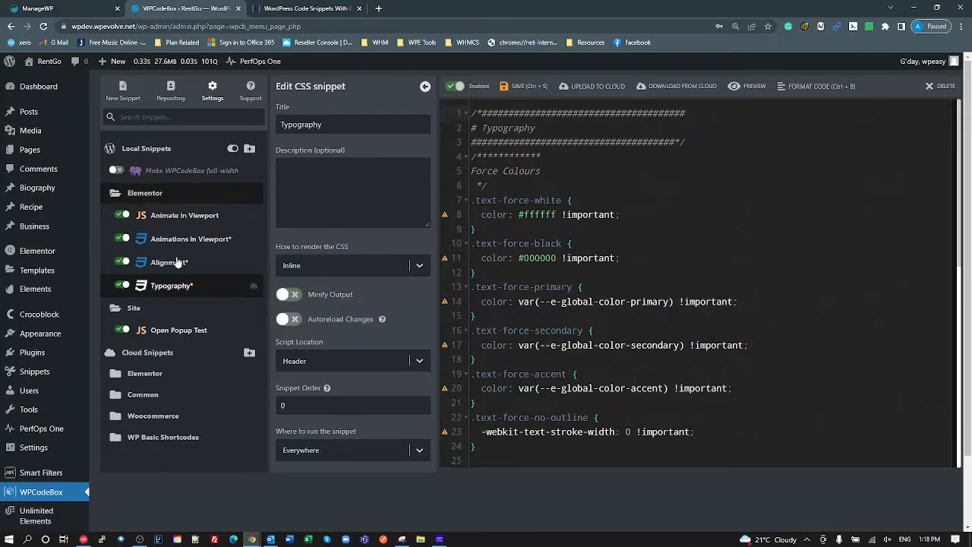
left_click(191, 216)
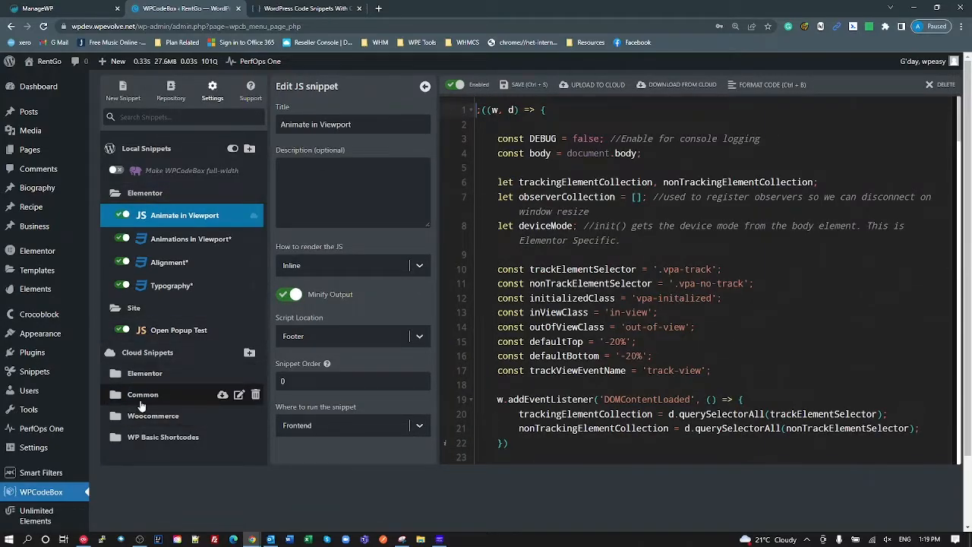
left_click(171, 285)
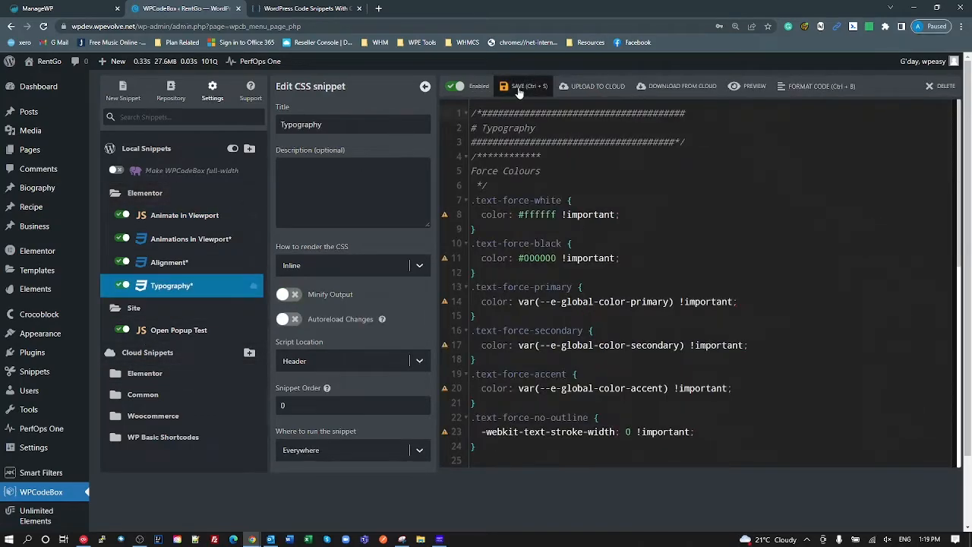
- Save Typography, Alignment and Animations in Viewport in turn, then collapse the Elementor folder
left_click(518, 88)
left_click(168, 262)
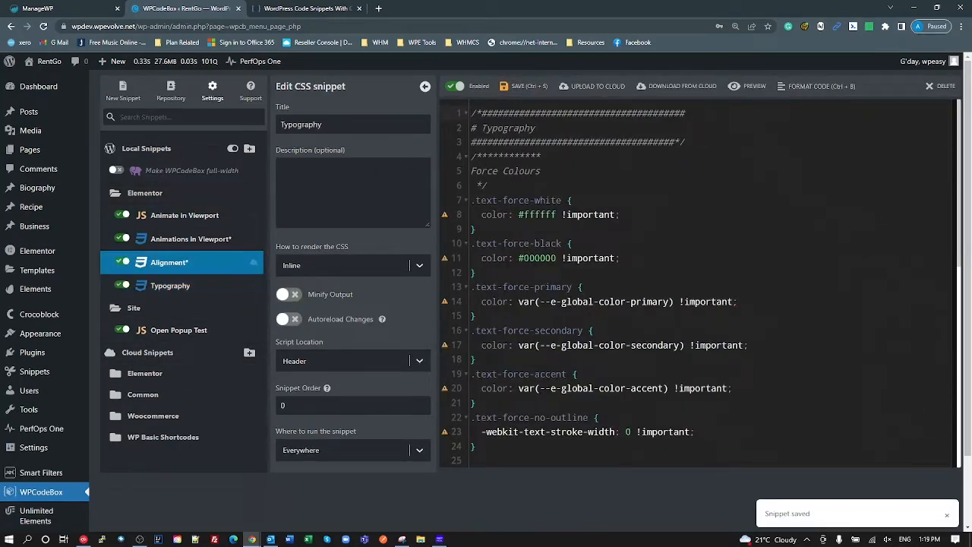
left_click(542, 89)
left_click(243, 239)
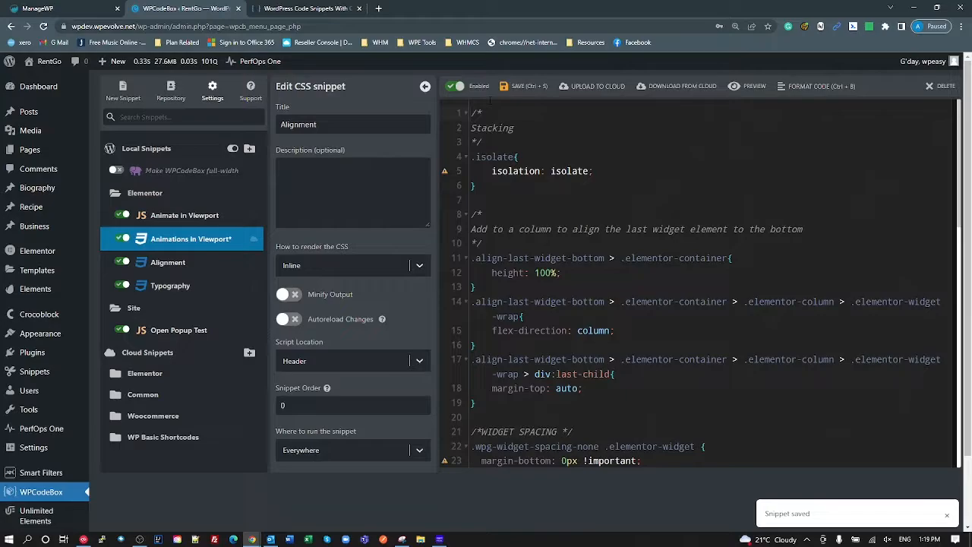
left_click(534, 88)
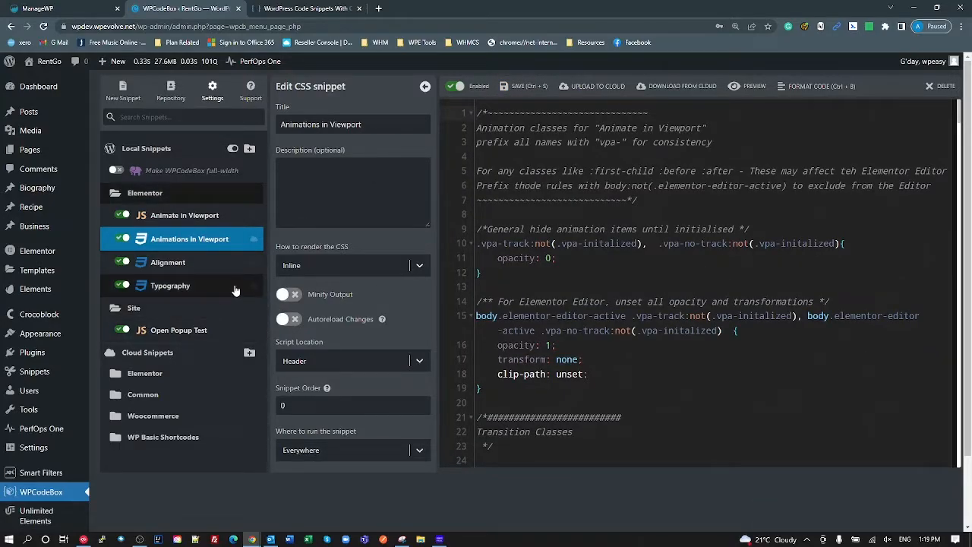
left_click(228, 193)
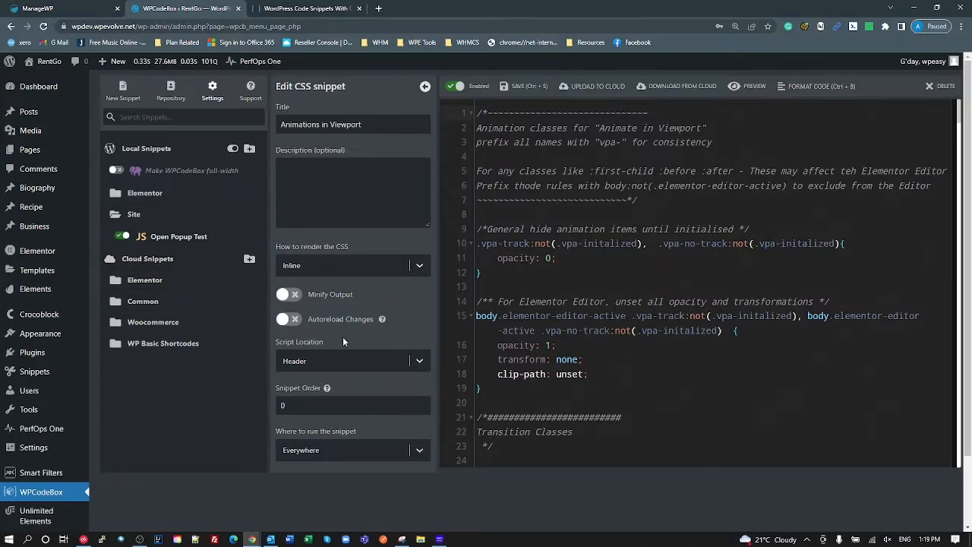
- Open Settings (font size 16, Ambiance theme, dark mode) and expand then collapse the cloud Elementor folder
left_click(214, 95)
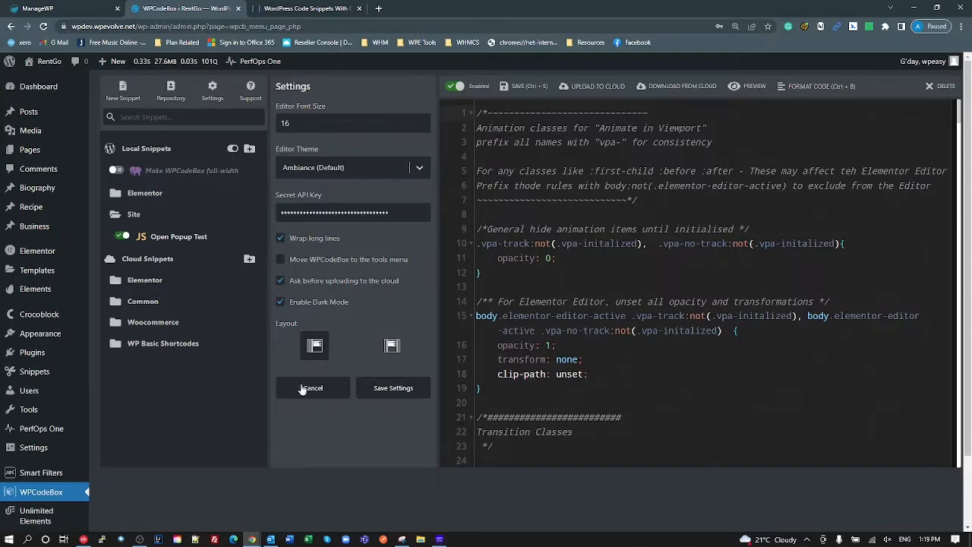
left_click(152, 281)
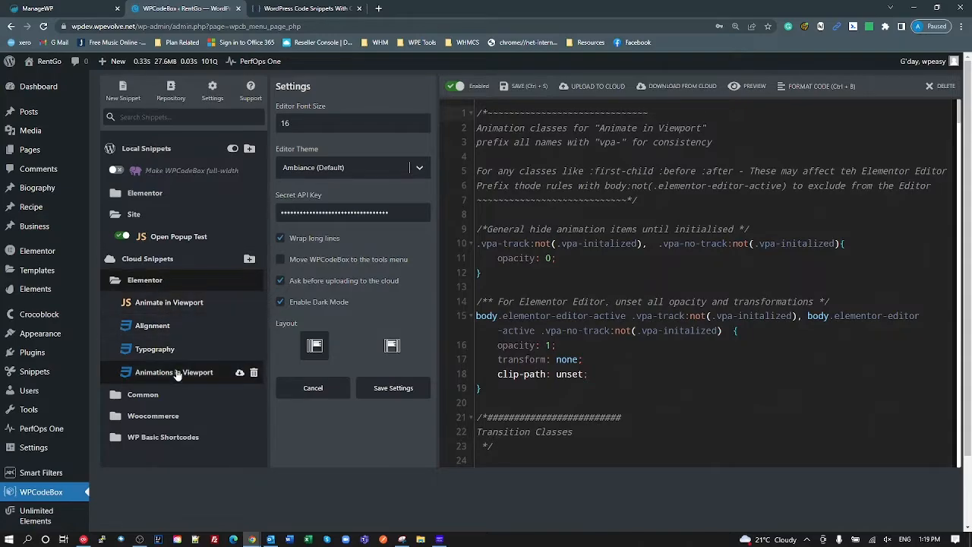
left_click(197, 280)
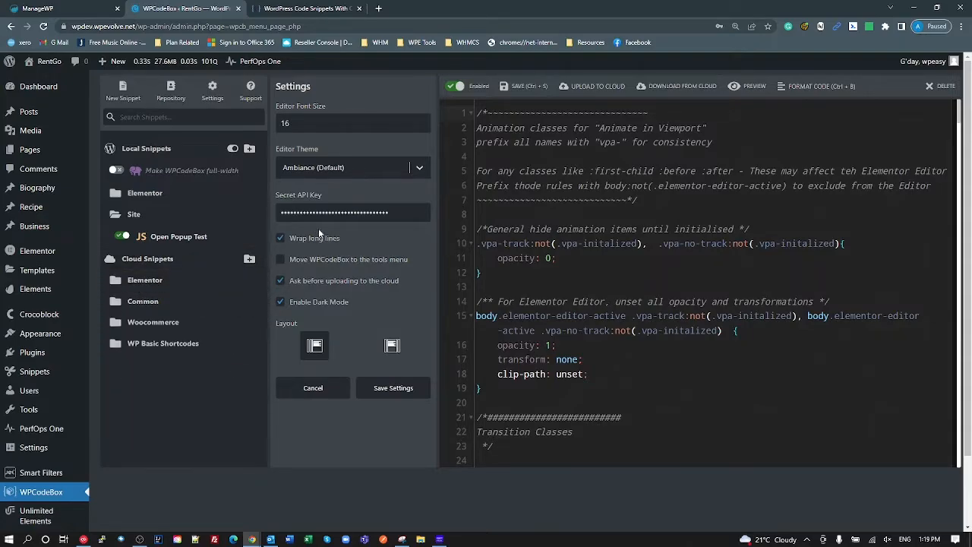
double_click(332, 213)
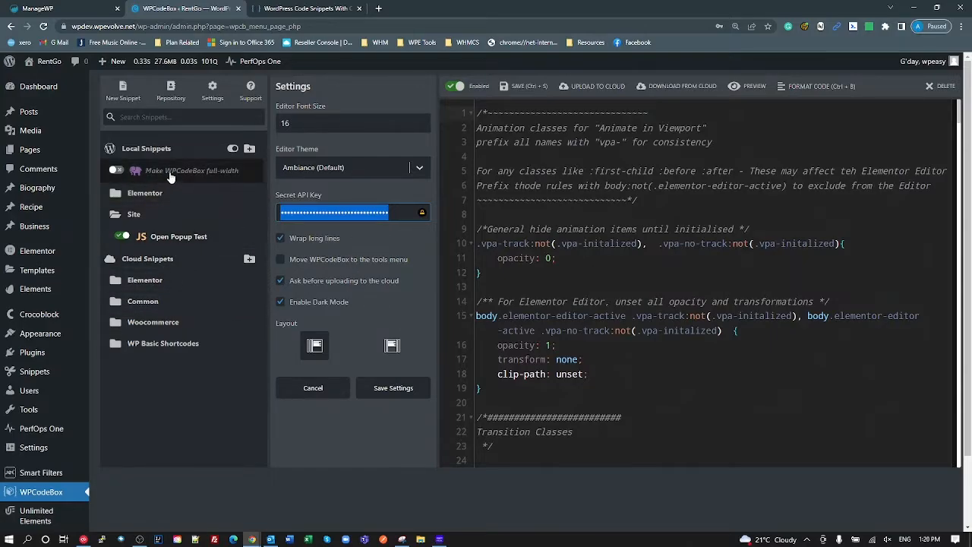
- Expand the local Elementor folder and open the Animate in Viewport snippet
left_click(163, 240)
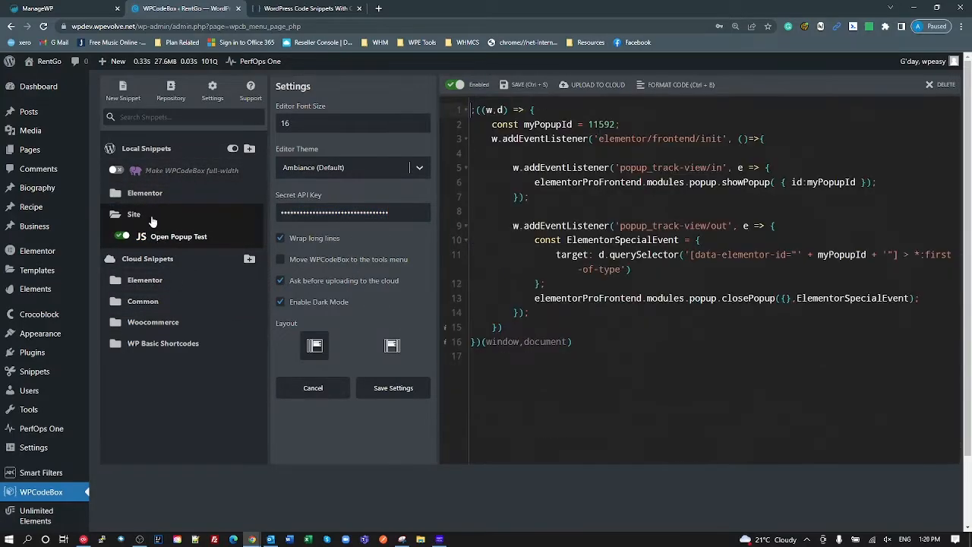
left_click(142, 199)
left_click(163, 215)
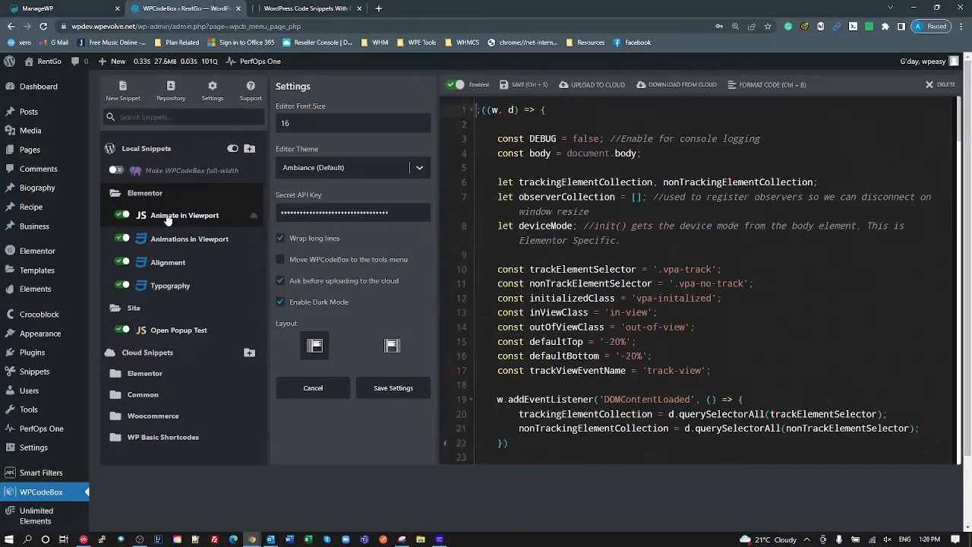
- Start uploading Animate in Viewport to the cloud, then answer No to the confirmation
left_click(591, 85)
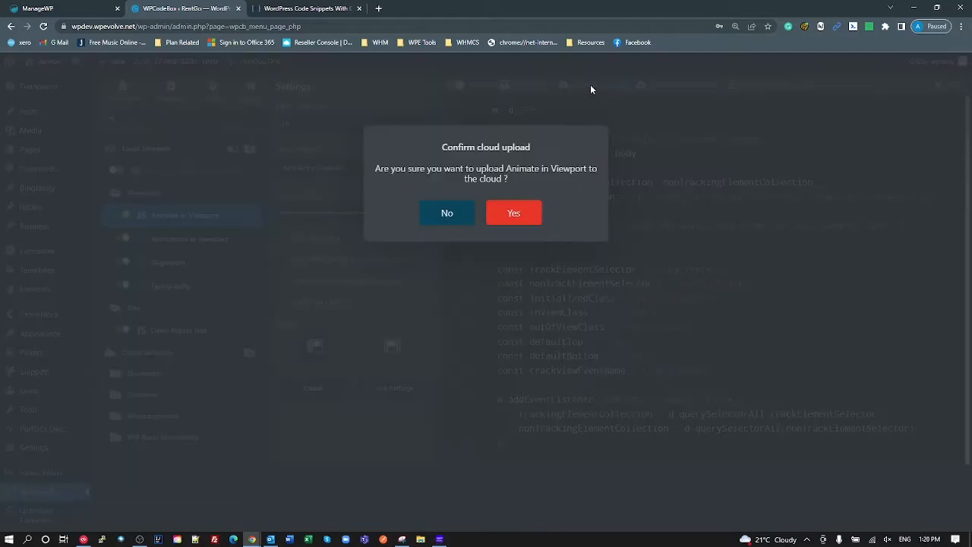
left_click_drag(435, 174, 476, 181)
left_click(473, 183)
left_click(453, 214)
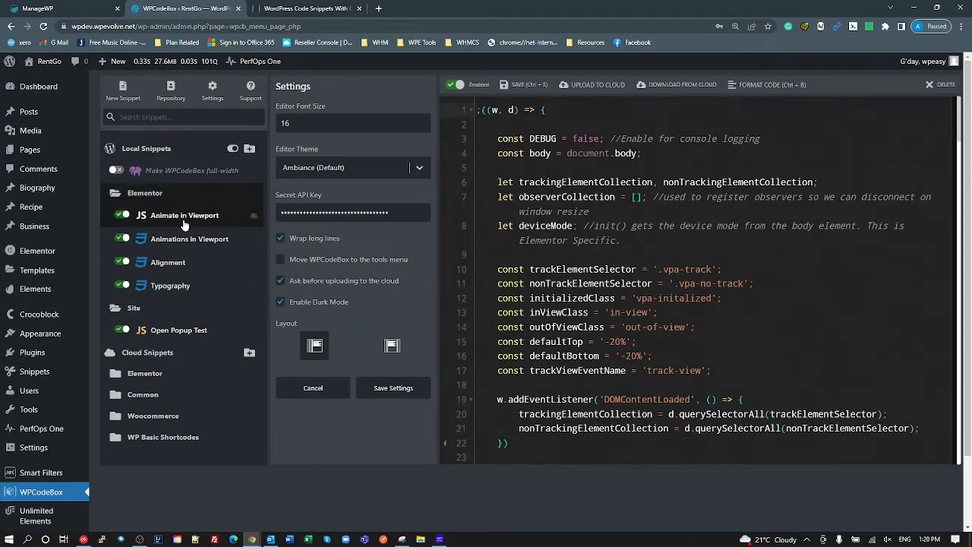
scroll(546, 223, "down", 1)
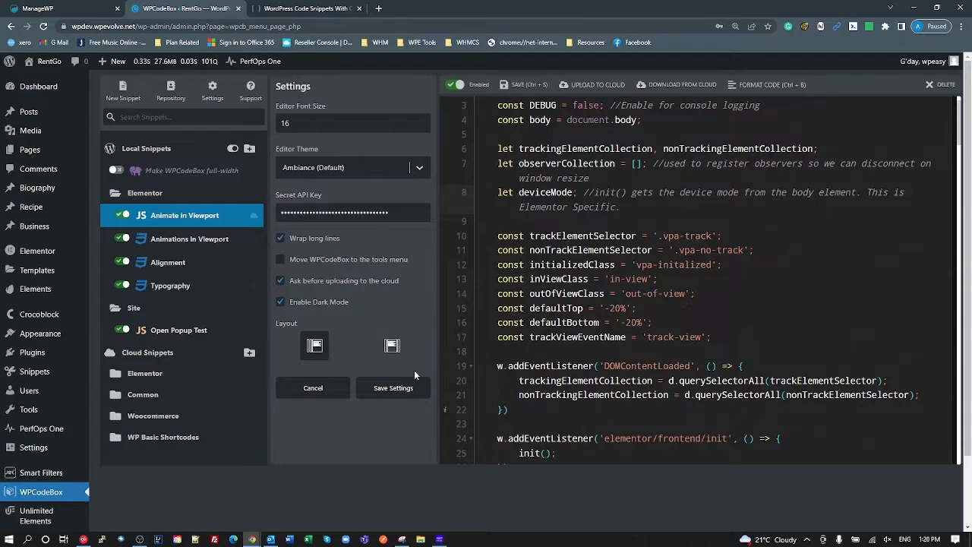
- Add and delete a throwaway test line in Animate in Viewport, then save with Ctrl+S
key("Return")
type("sdfbbsdfgh")
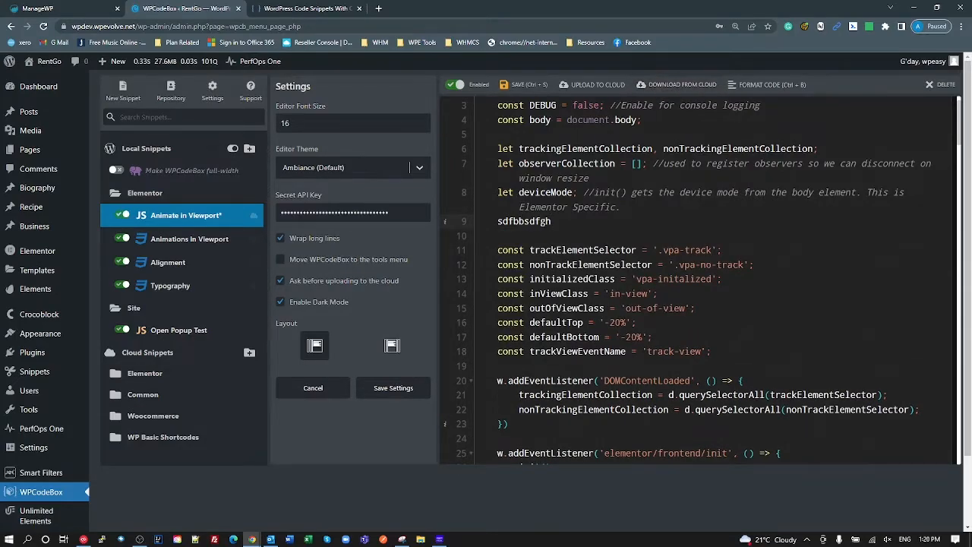
double_click(520, 221)
key("BackSpace")
key("BackSpace")
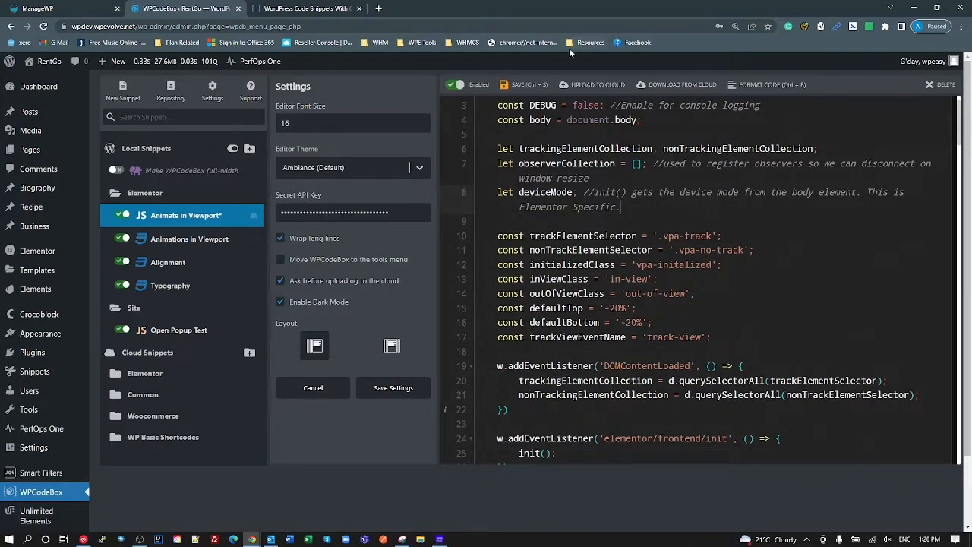
key("ctrl+s")
- Collapse the local Elementor folder and start a blank new snippet
double_click(313, 213)
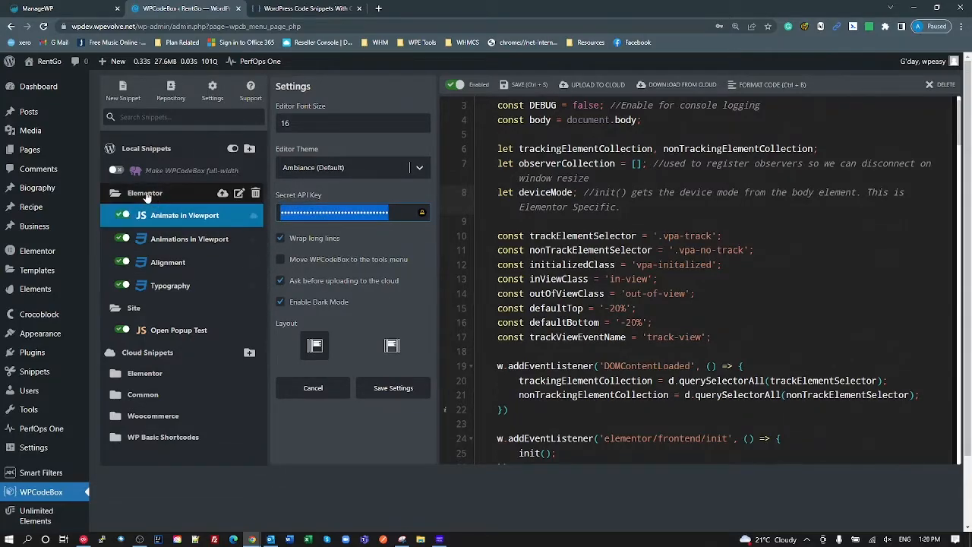
left_click(205, 193)
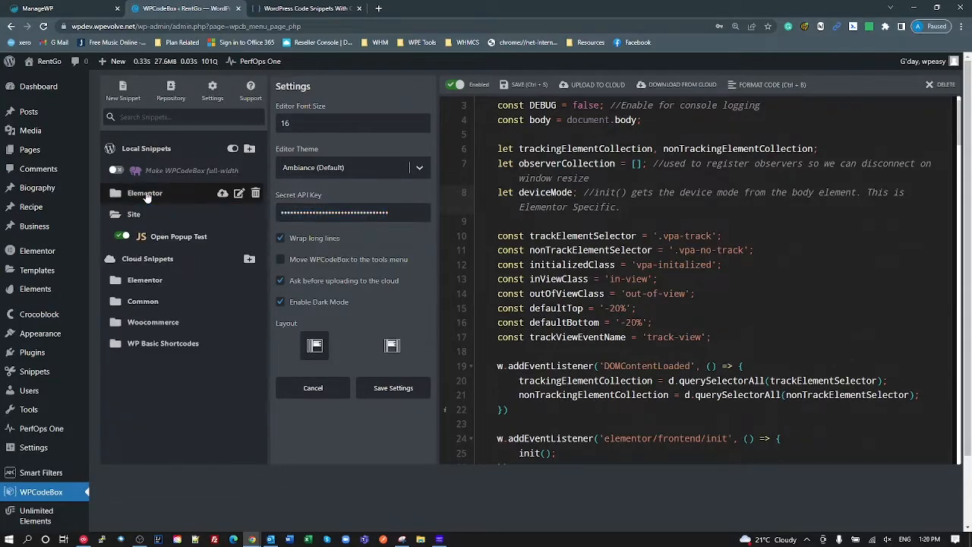
left_click(464, 198)
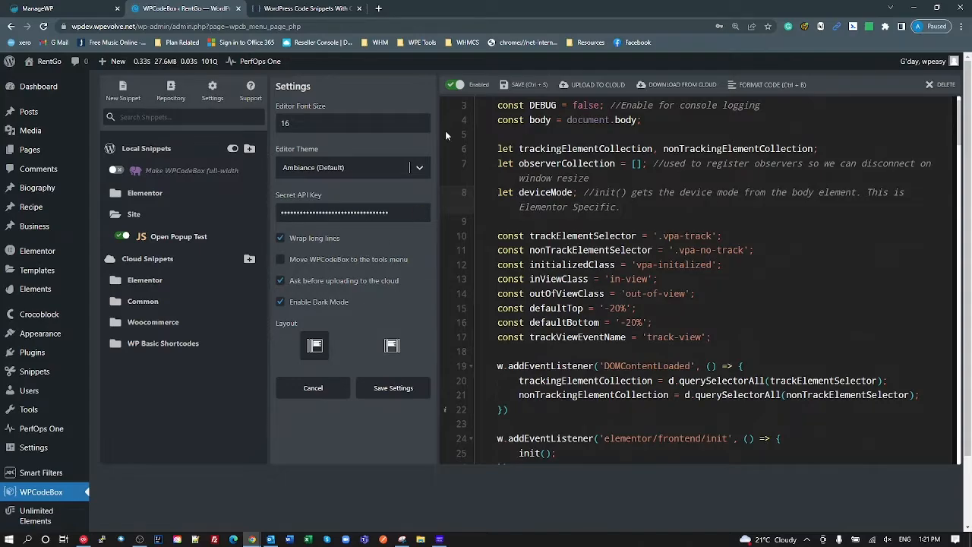
left_click(124, 93)
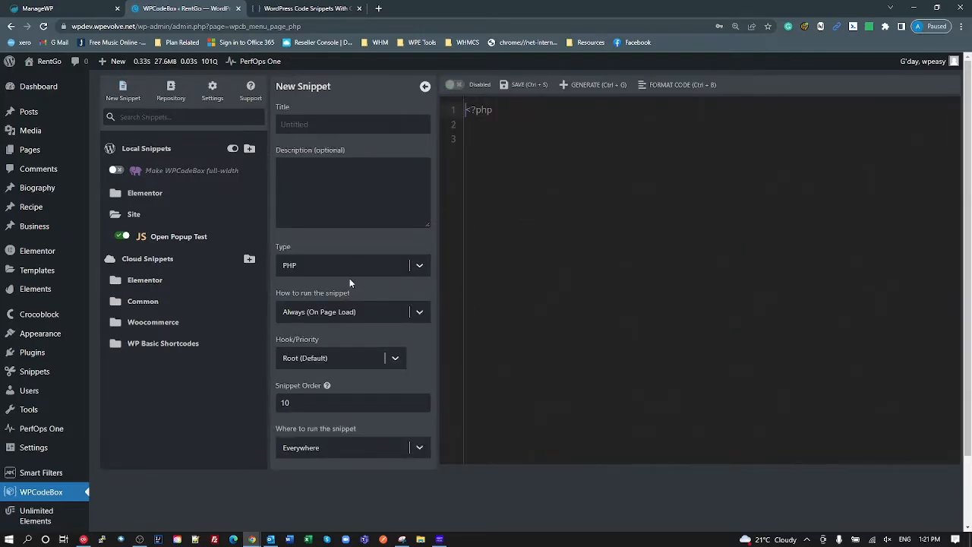
- Type add_ below the PHP opening tag and accept the add_action autocomplete suggestion
left_click(498, 109)
key("Return")
key("Return")
type("add_")
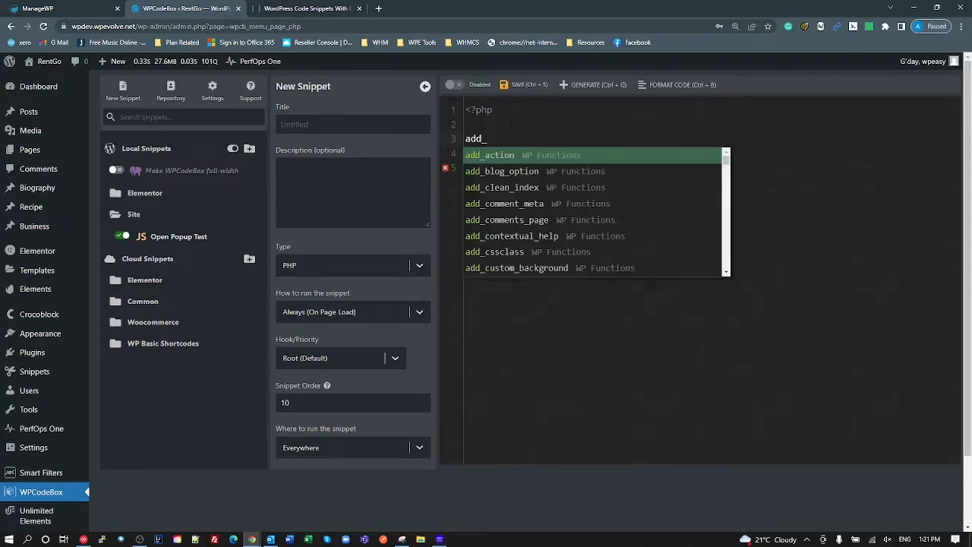
scroll(511, 124, "down", 2)
scroll(512, 124, "up", 2)
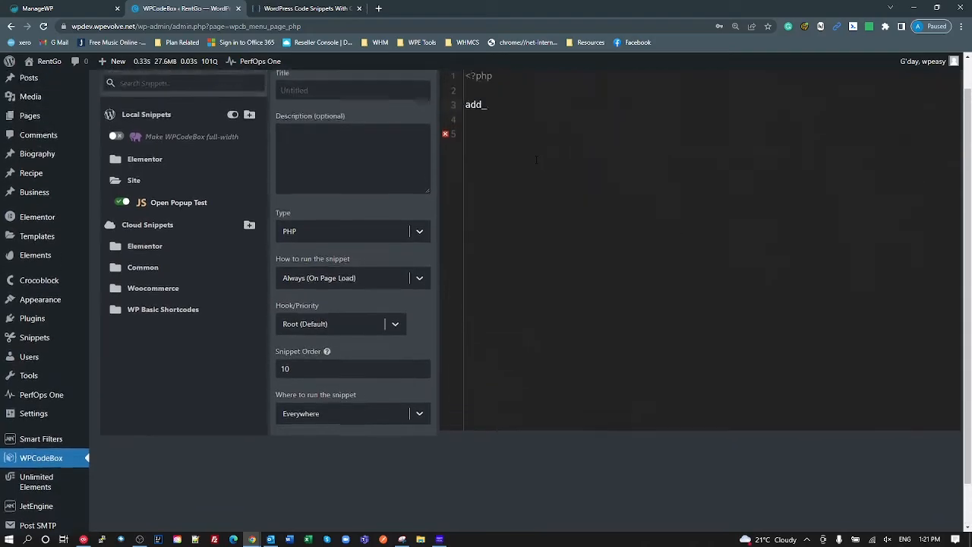
type("a")
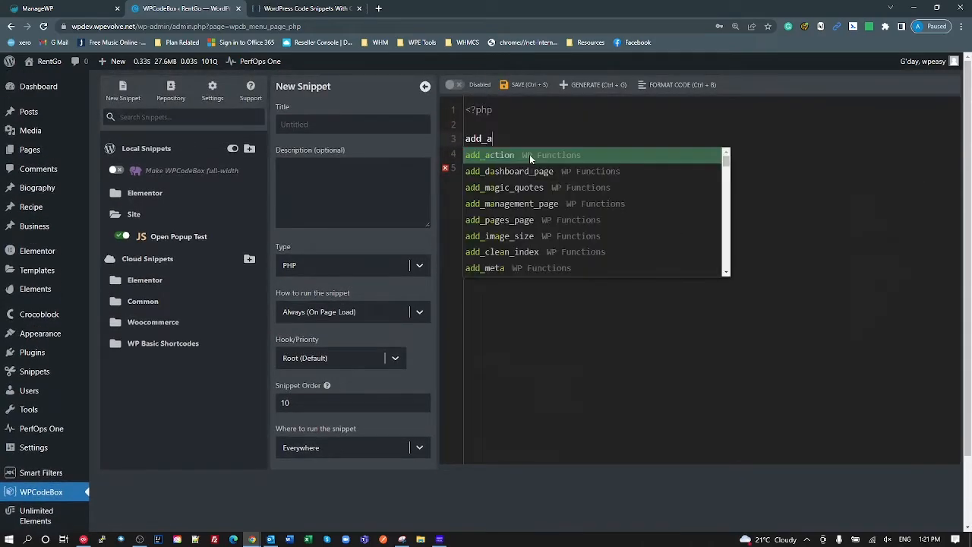
left_click(512, 157)
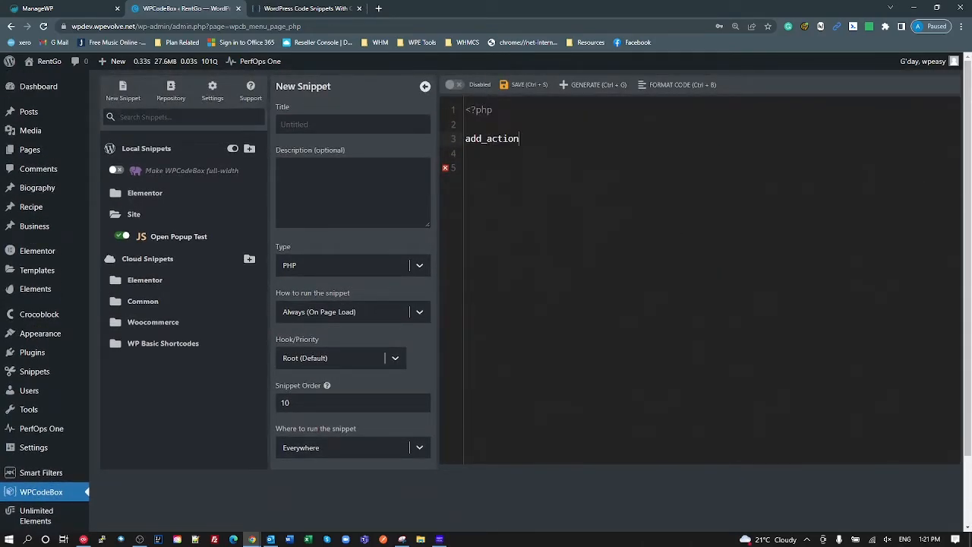
type("(dfg")
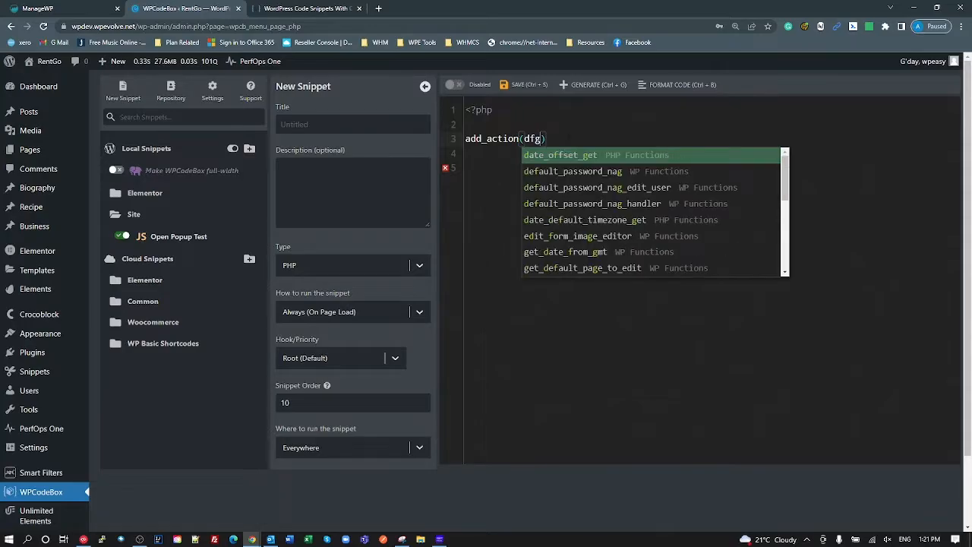
key("BackSpace")
key("BackSpace")
key("BackSpace")
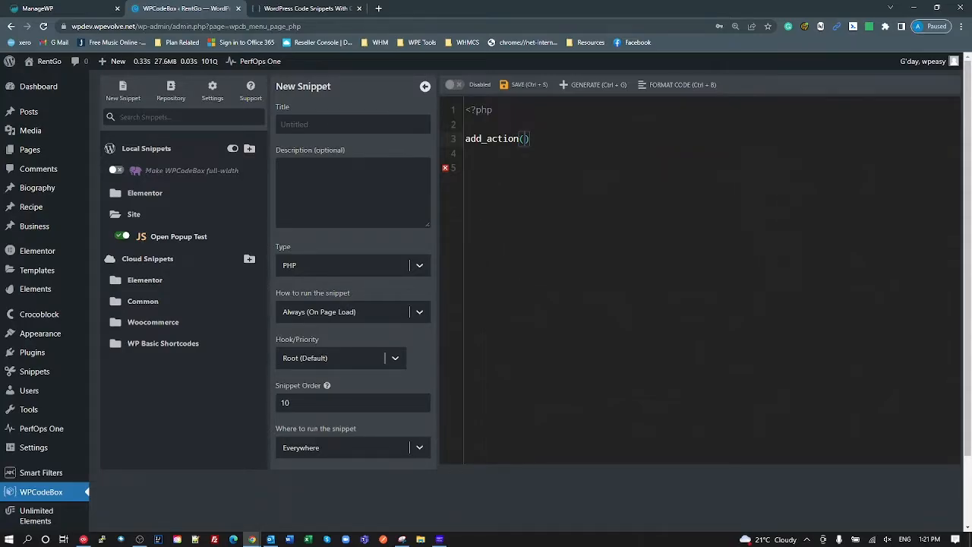
key("BackSpace")
- Replace add_action on line 3 with $test = 'a';
left_click(490, 130)
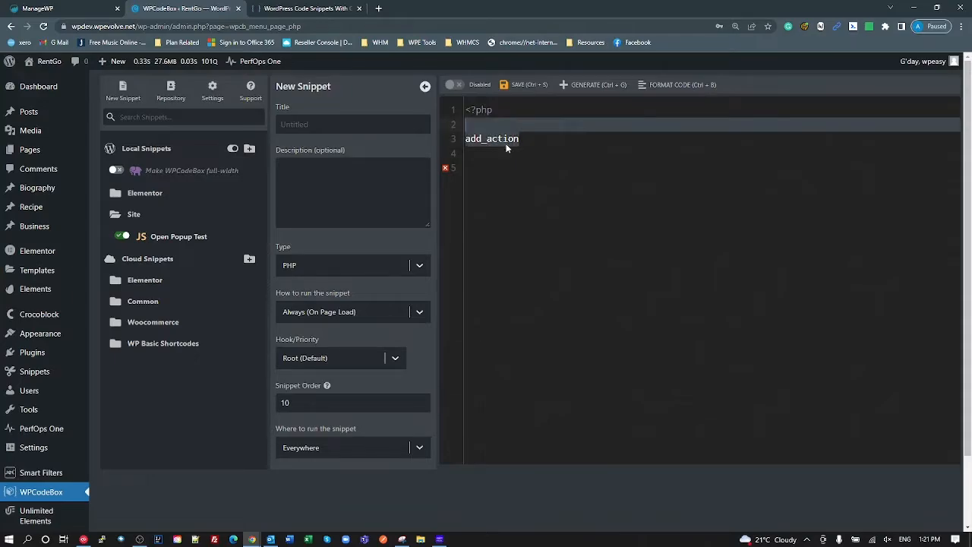
left_click_drag(520, 140, 434, 158)
key("BackSpace")
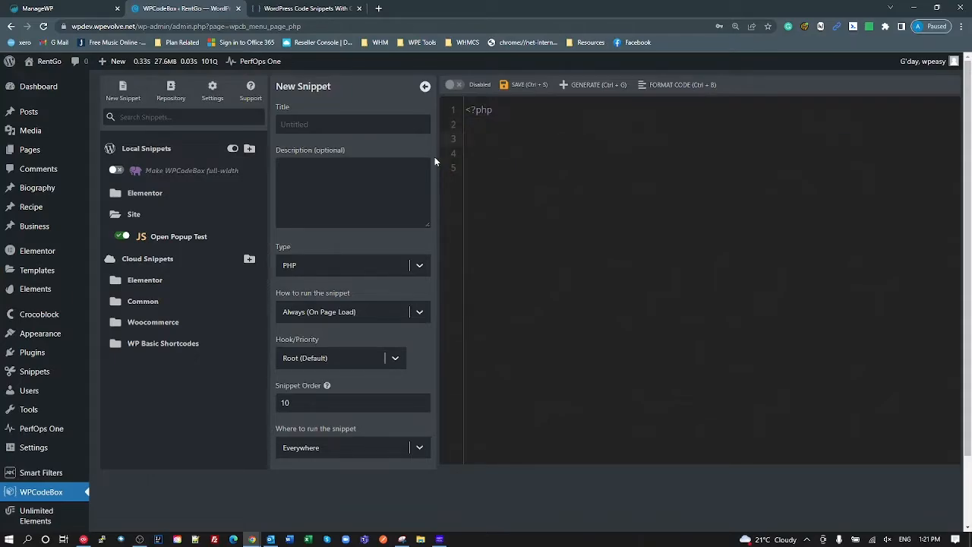
type("$test = 'a';")
key("Return")
key("Return")
- Add an empty function test(){} block, correcting the misspelled 'fucntion'
type("$t")
key("BackSpace")
key("BackSpace")
type("f")
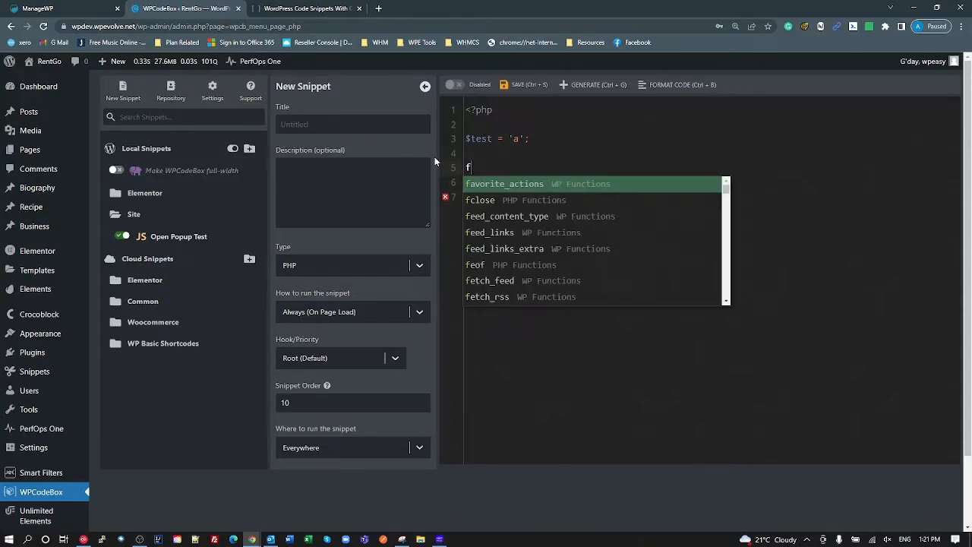
key("BackSpace")
key("BackSpace")
key("Return")
type("fucnt")
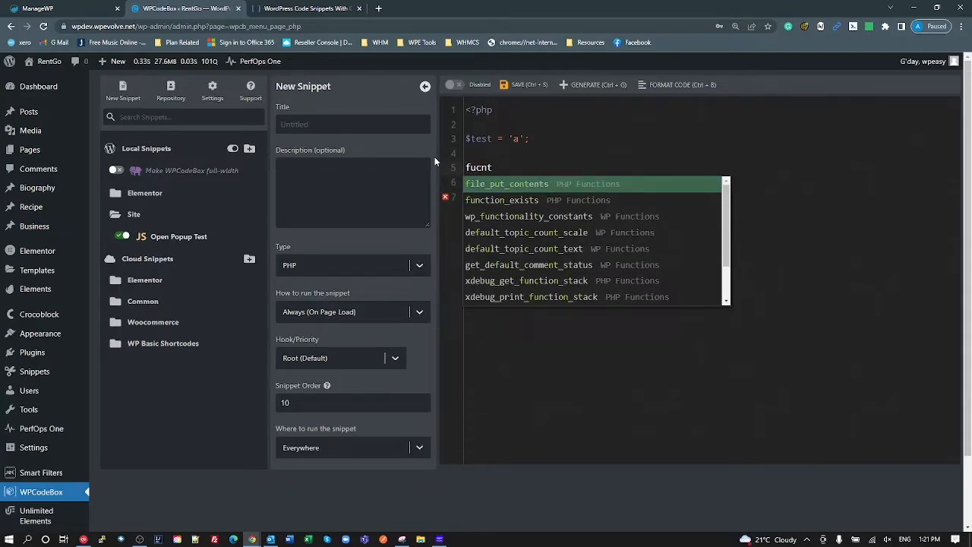
type("ion test()")
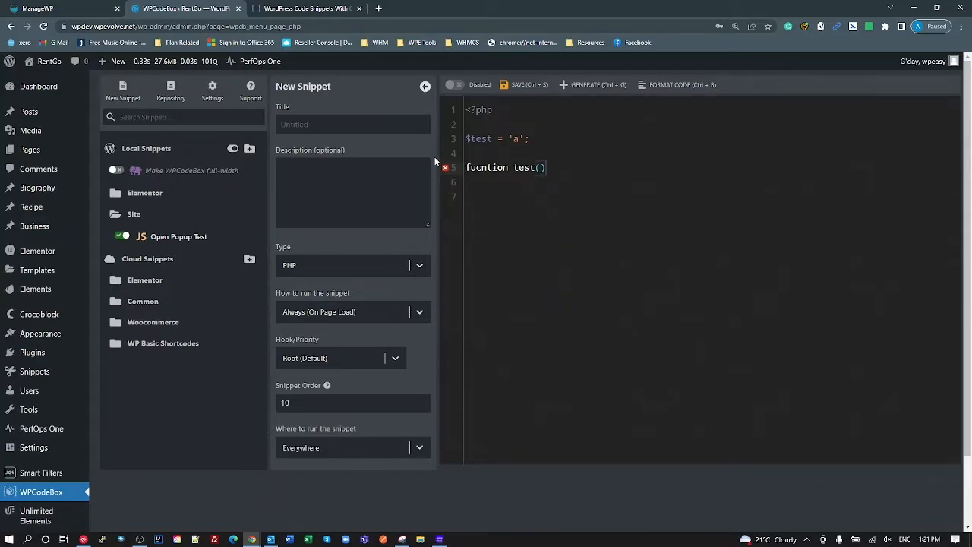
type("{")
key("Return")
double_click(497, 167)
type("functio")
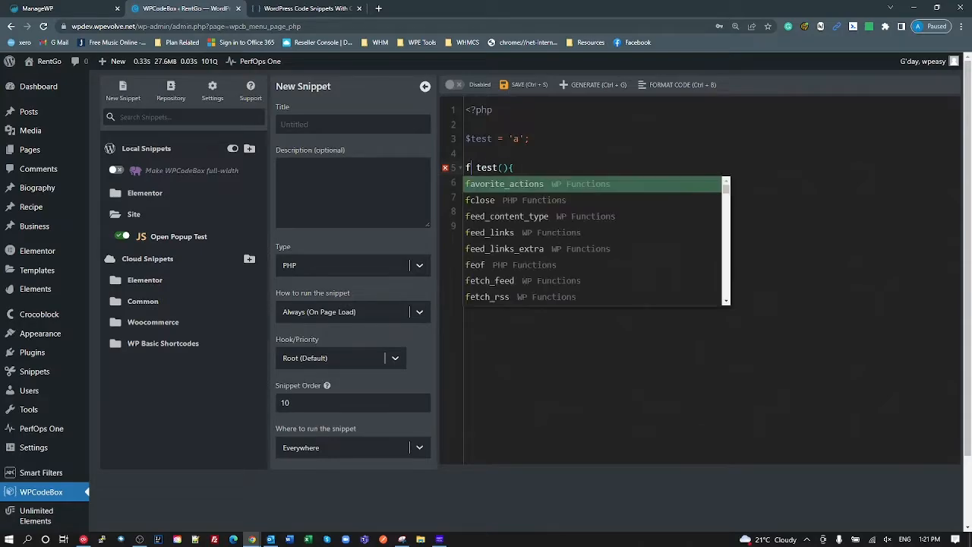
type("n")
- Write a bare test on a new line below the function
left_click(563, 139)
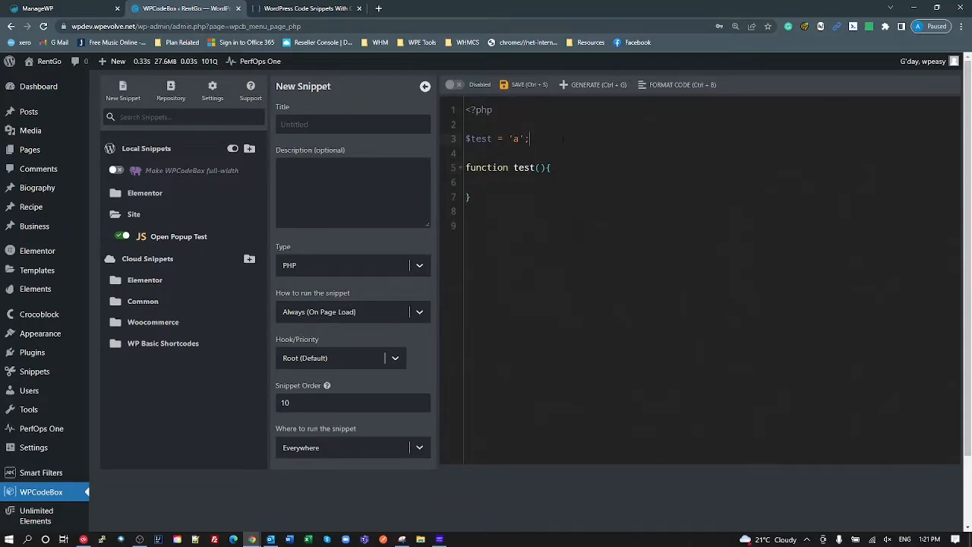
key("Down")
key("Down")
key("Down")
key("Down")
key("Down")
key("Return")
key("Return")
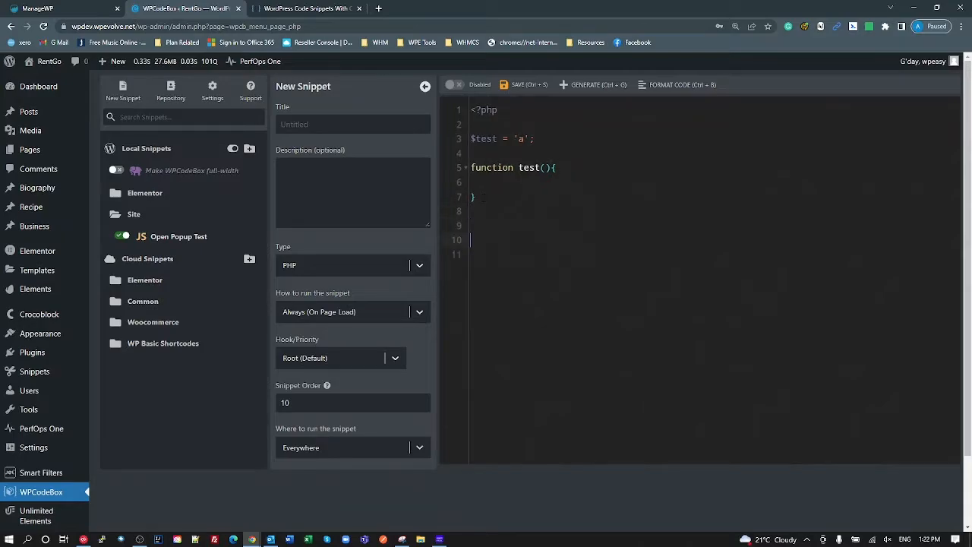
type("test")
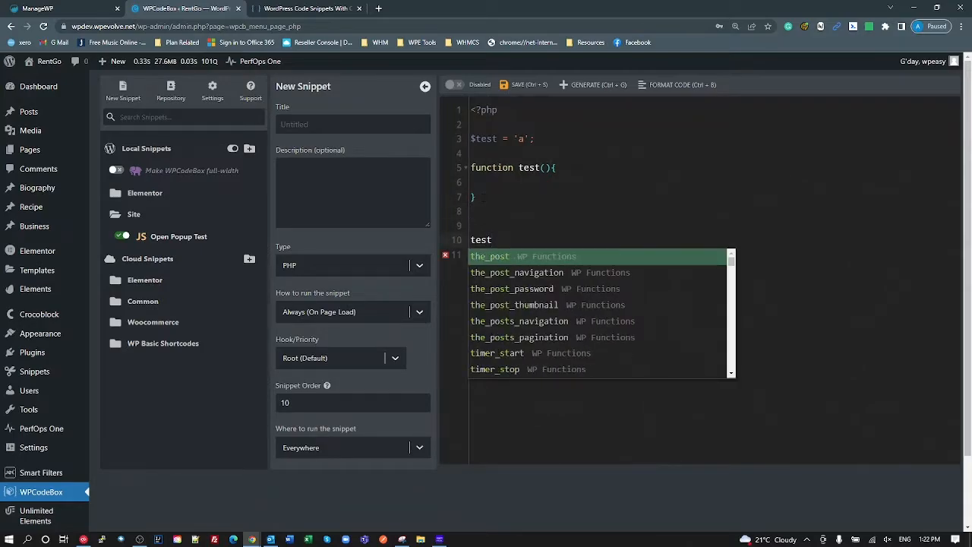
key("Escape")
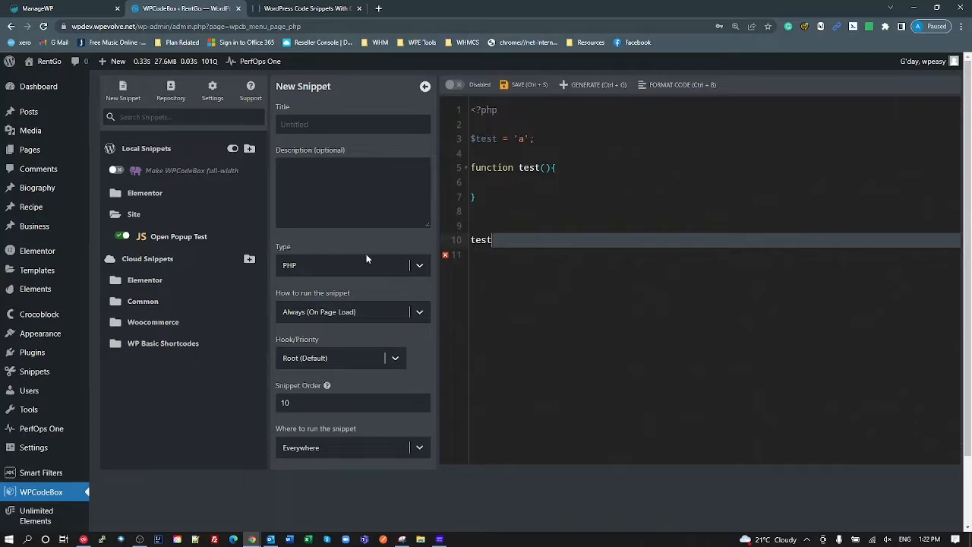
left_click(355, 271)
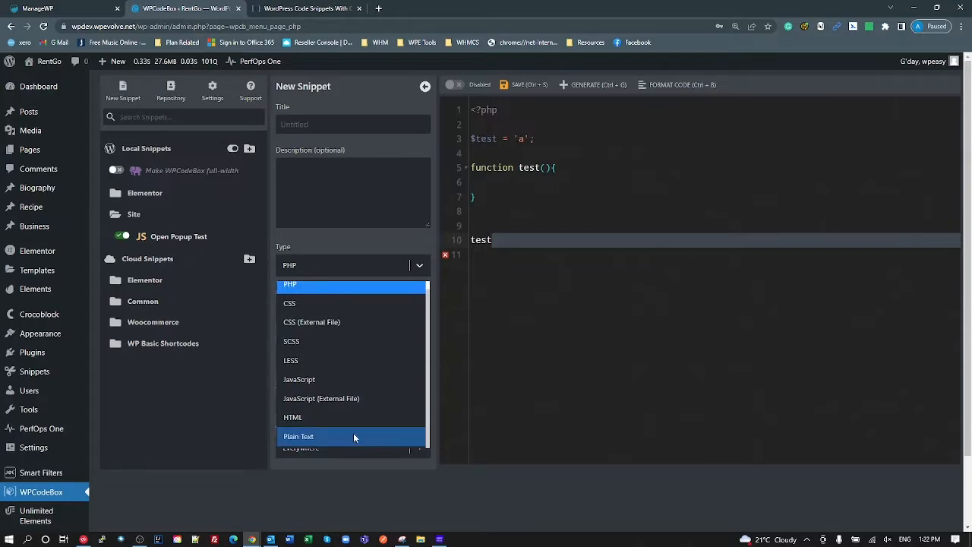
- Switch the snippet type to CSS and write a .test rule with --test1: red;
scroll(353, 433, "up", 1)
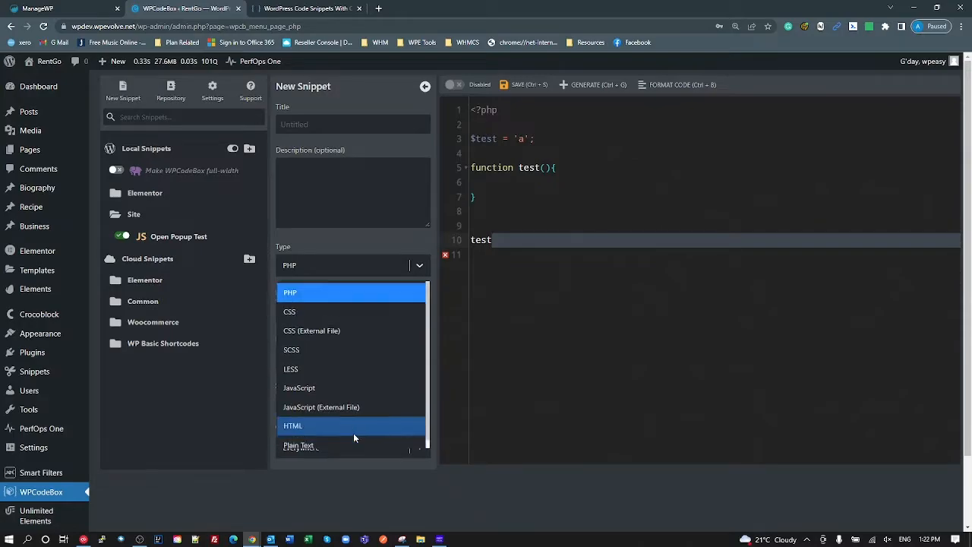
left_click(307, 314)
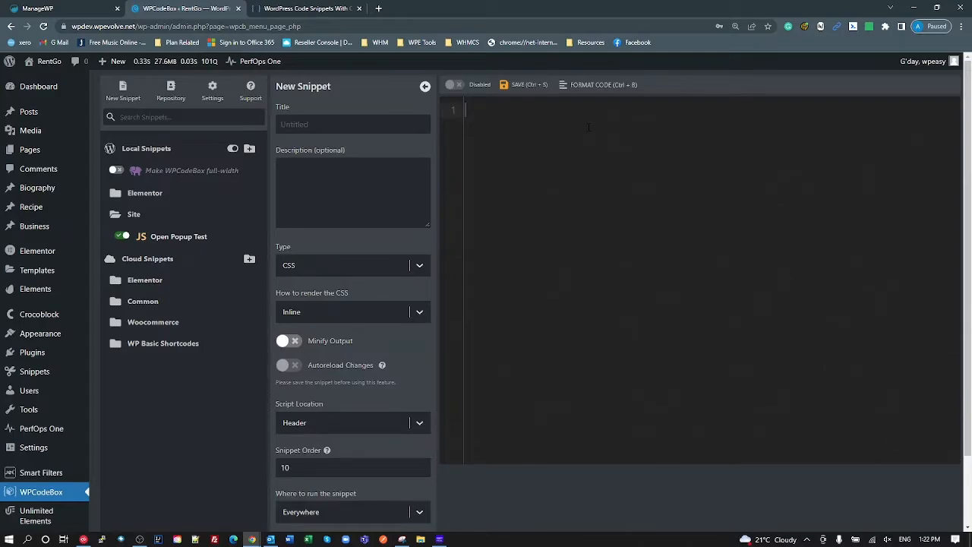
type(".test{")
key("Return")
type("--")
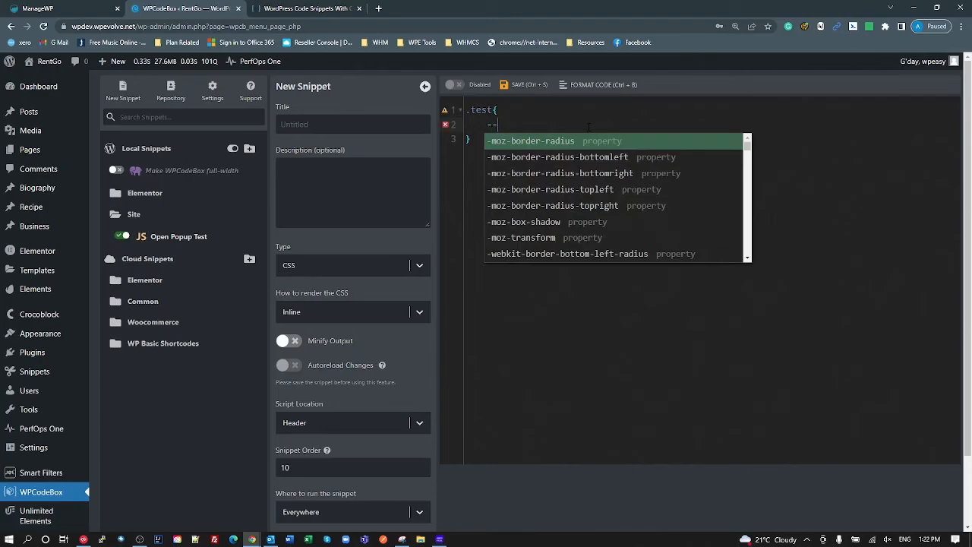
type("test1: re")
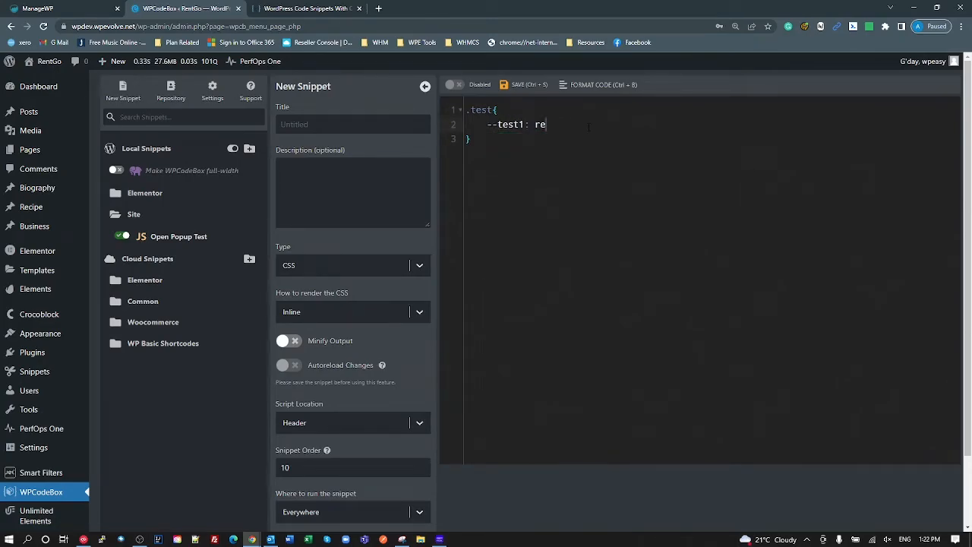
type("d;")
key("Down")
key("Return")
key("Return")
- Add a .test .test2 rule with color: var(--test1), using autocomplete and pasting test1
type(".test .test2")
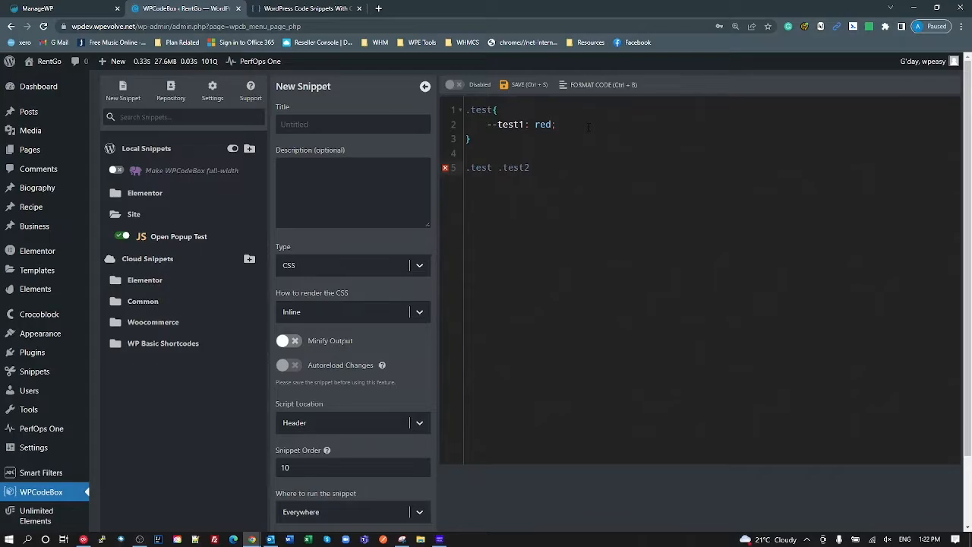
type("{")
key("Return")
type("coloe")
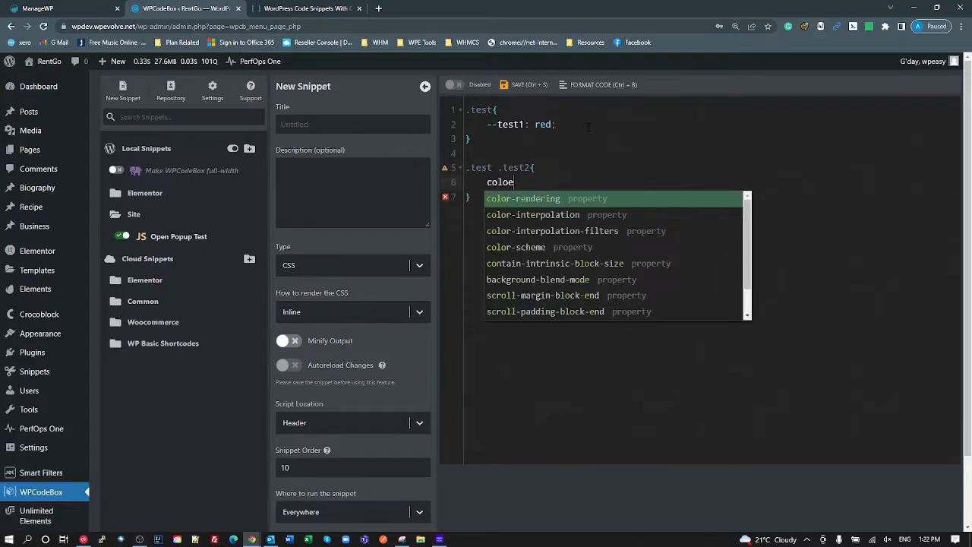
key("BackSpace")
type("r")
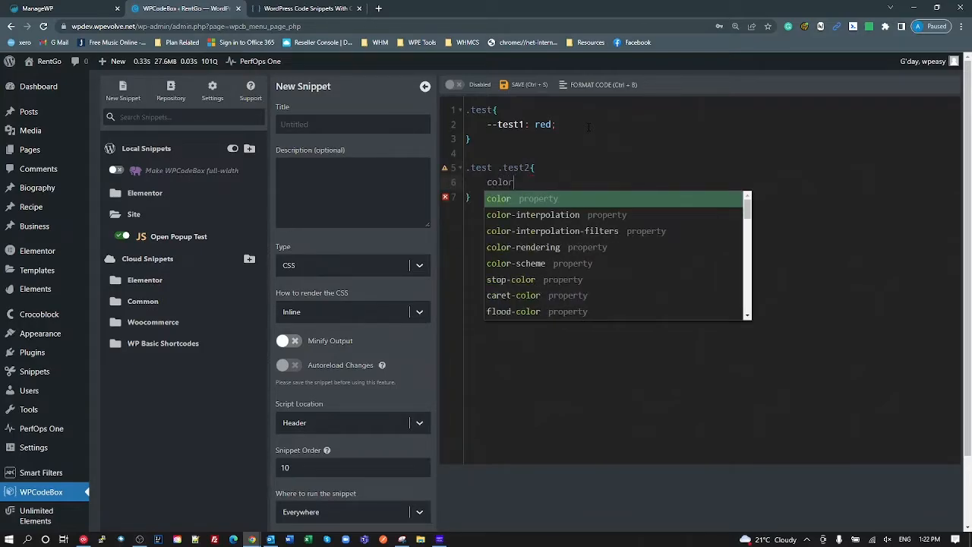
key("Return")
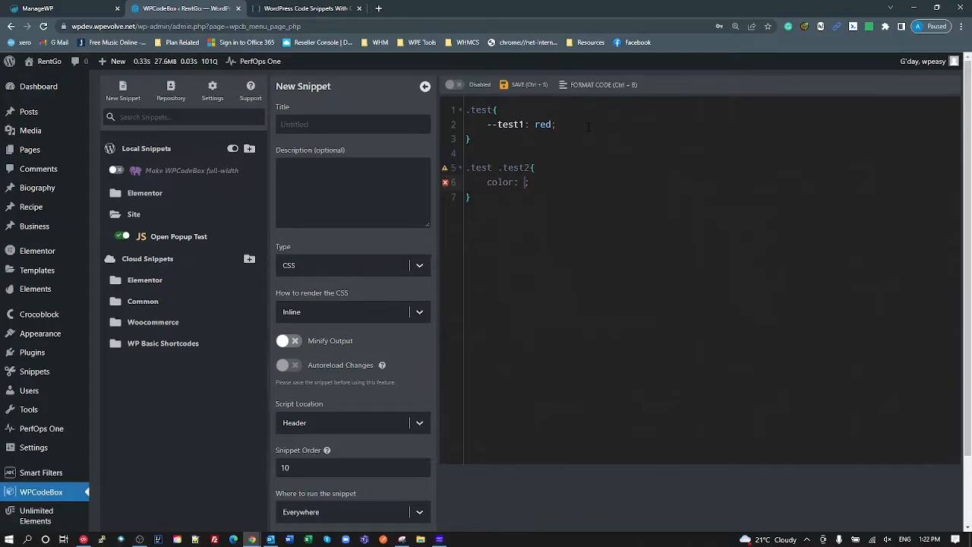
type("var(--")
double_click(506, 130)
key("ctrl+c")
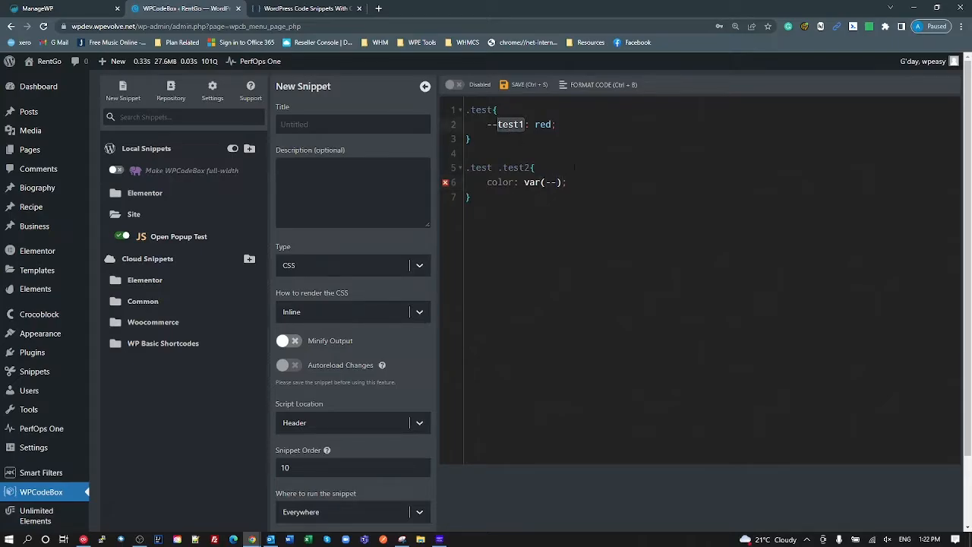
left_click(557, 182)
key("ctrl+v")
left_click(614, 197)
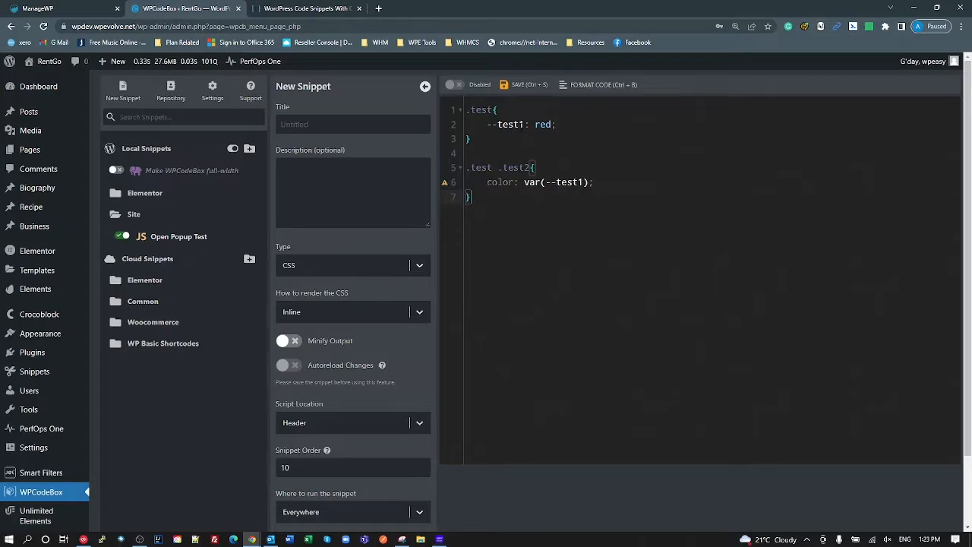
left_click_drag(525, 125, 486, 125)
- Delete all seven lines of test CSS and reopen the Settings panel
left_click(508, 150)
left_click(583, 182)
left_click(491, 233)
left_click_drag(472, 199, 458, 122)
key("BackSpace")
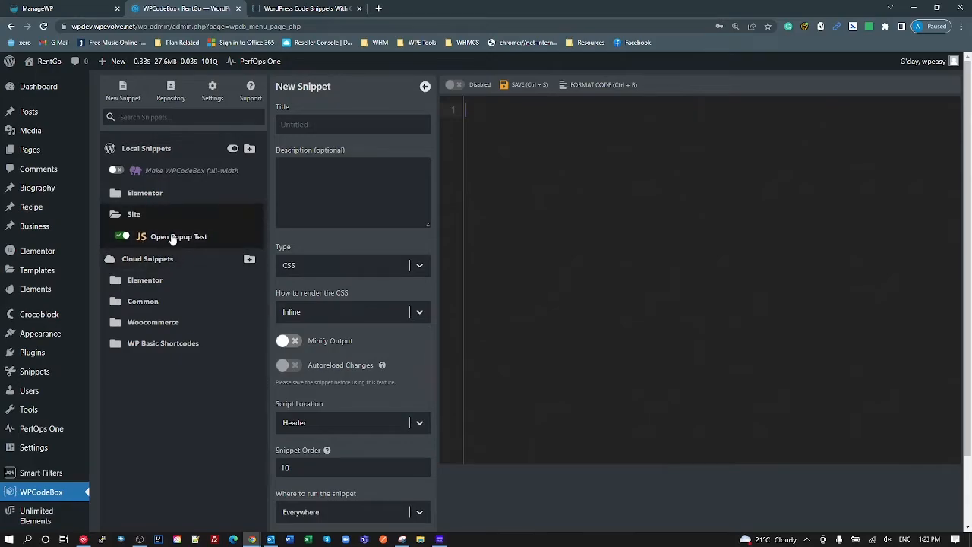
right_click(195, 241)
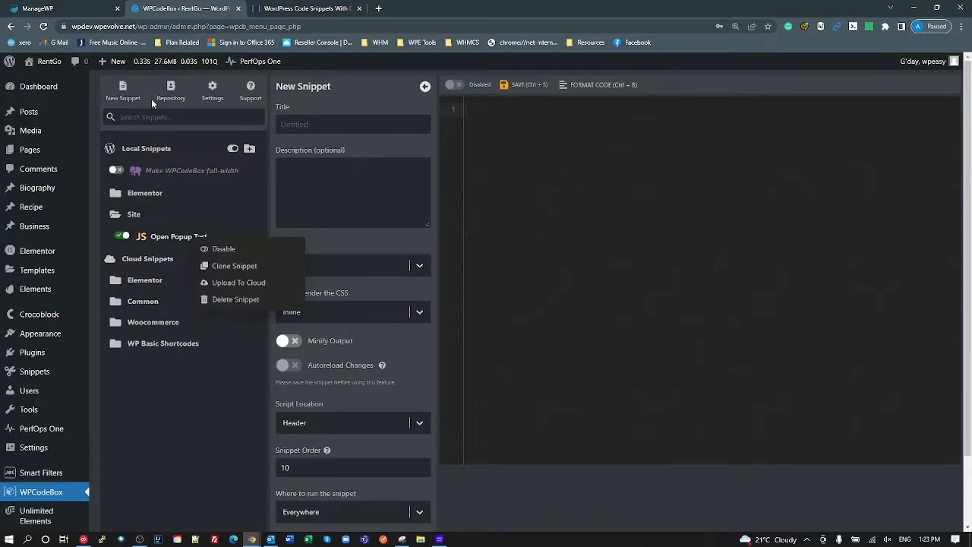
left_click(212, 89)
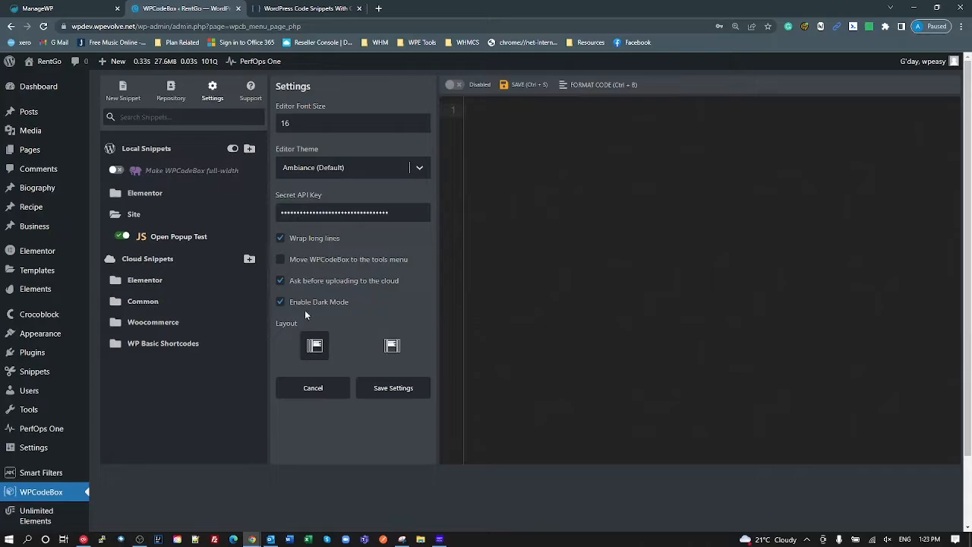
- Open the local Open Popup Test snippet and dismiss its actions menu
left_click(179, 240)
right_click(180, 240)
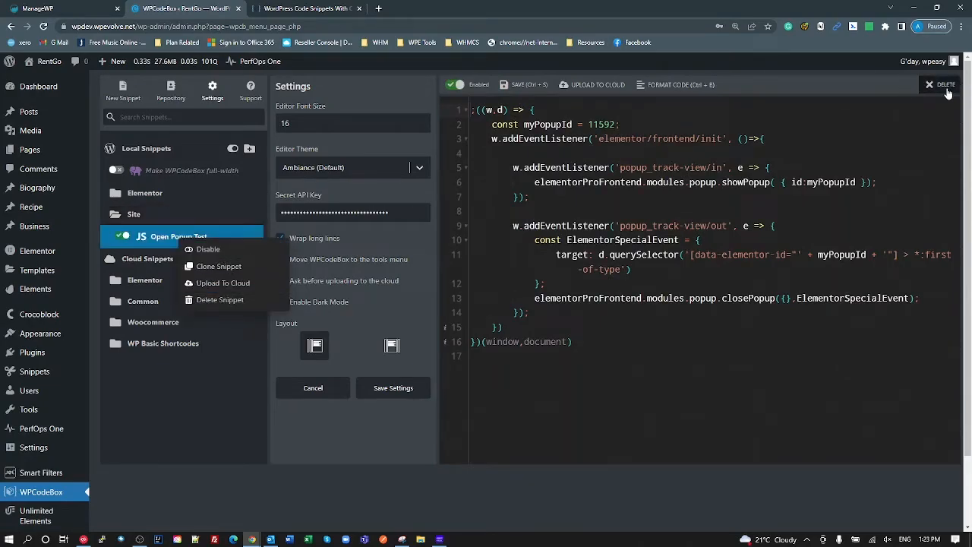
left_click(395, 294)
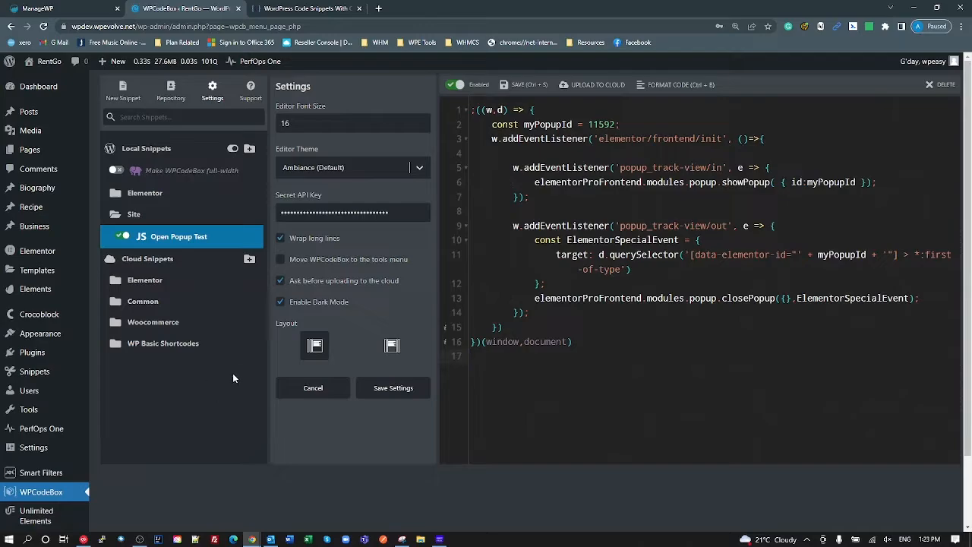
- Expand the cloud Elementor folder and compare cloud Animate in Viewport code with Open Popup Test
left_click(152, 281)
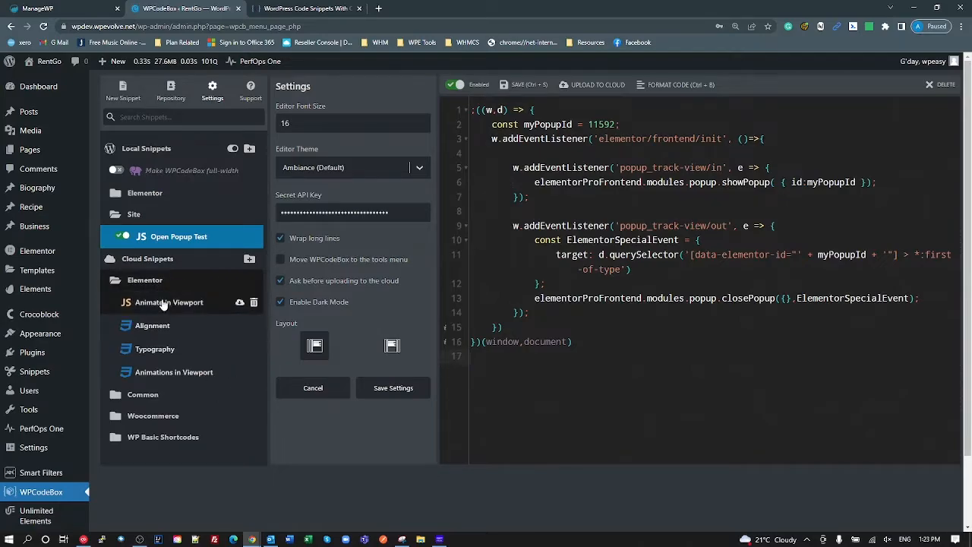
right_click(163, 302)
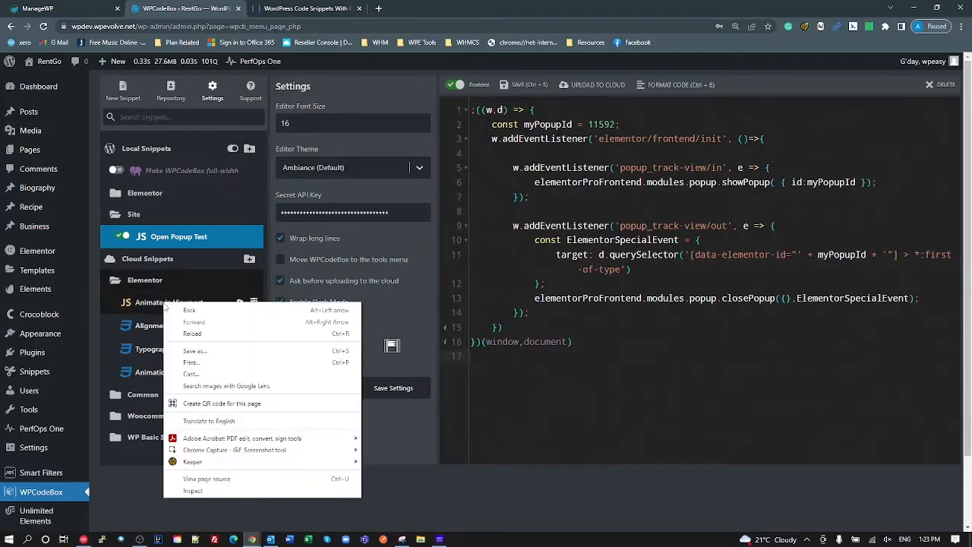
left_click(137, 501)
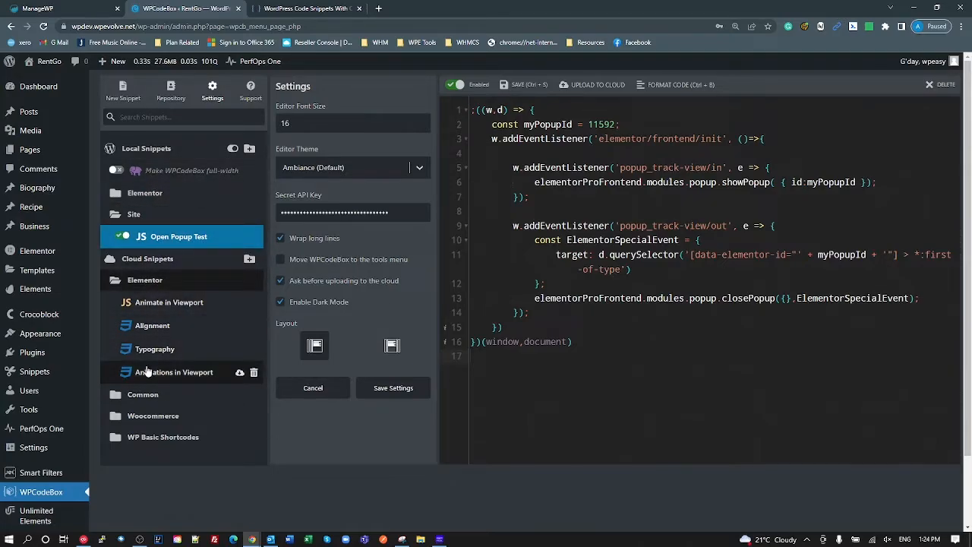
left_click(170, 304)
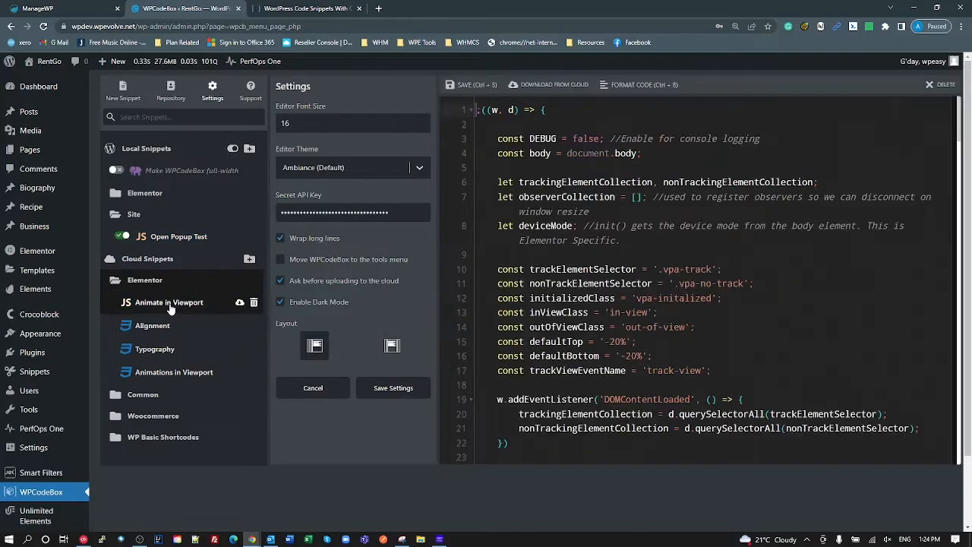
left_click(158, 238)
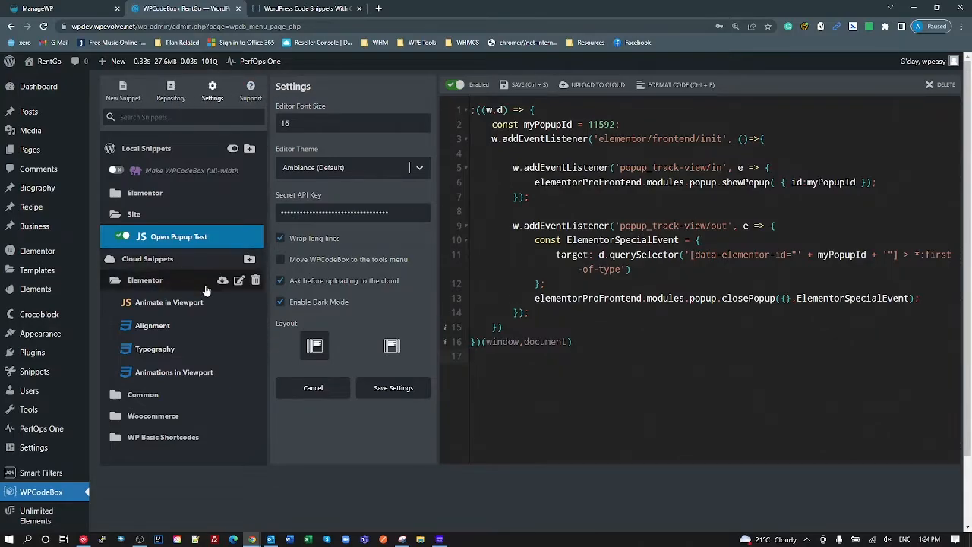
left_click(168, 302)
left_click(174, 236)
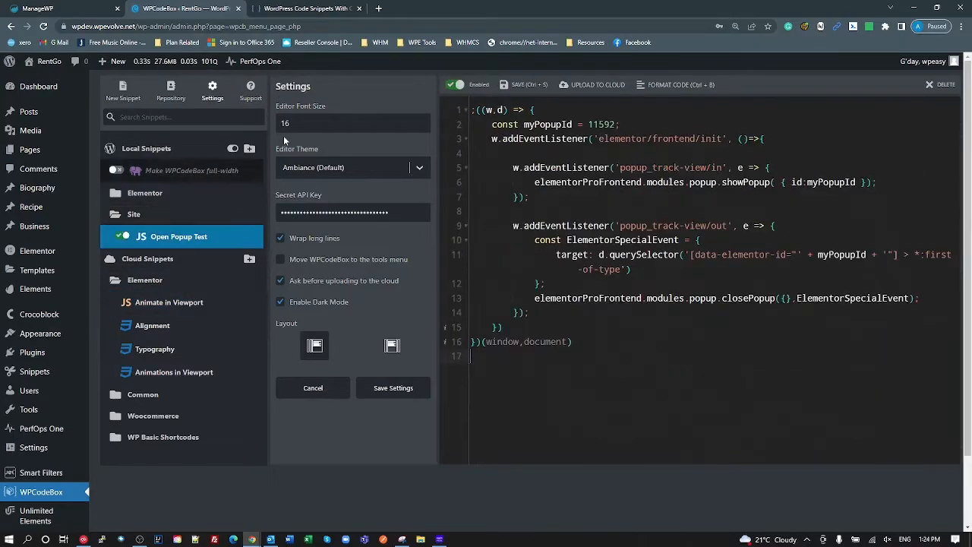
- Close Settings, expand the local Elementor folder and open the Animations in Viewport CSS snippet
left_click(212, 91)
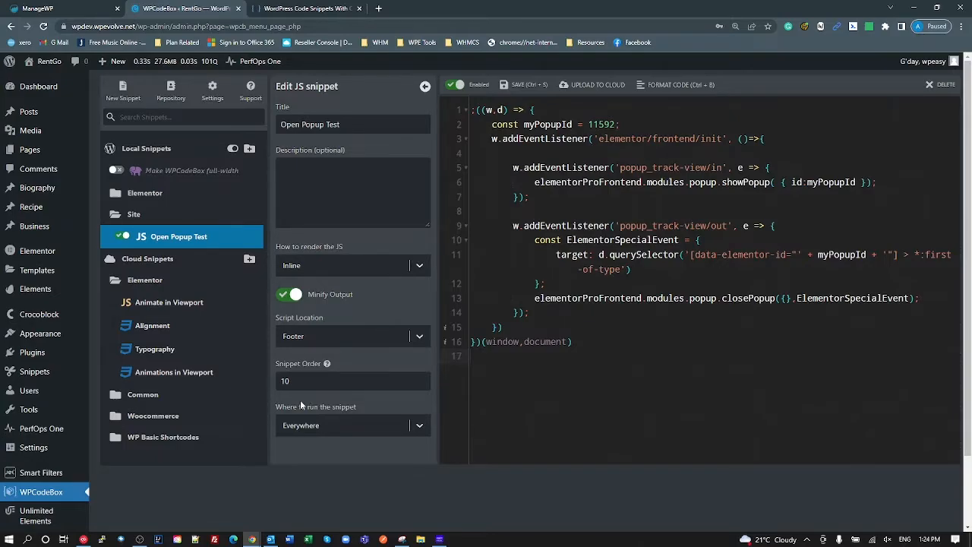
left_click(144, 199)
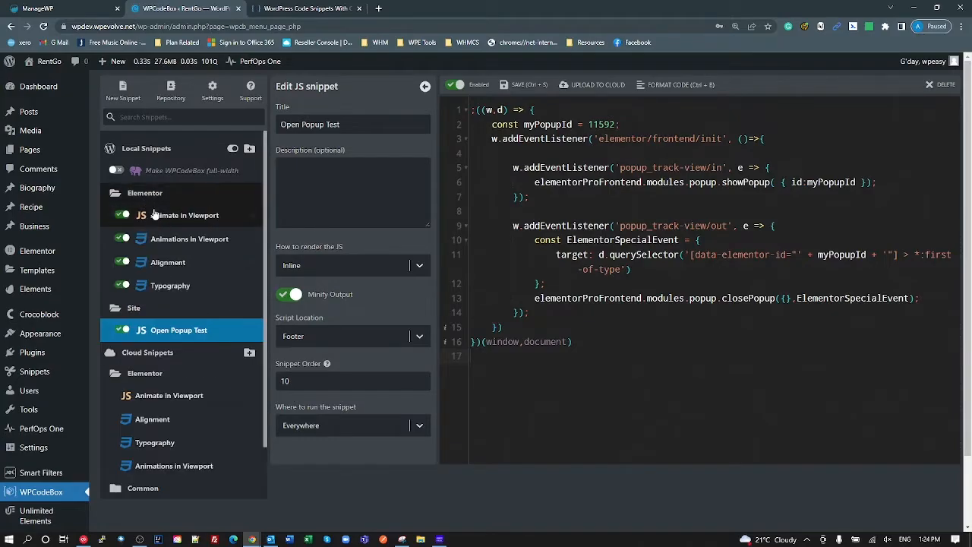
left_click(195, 241)
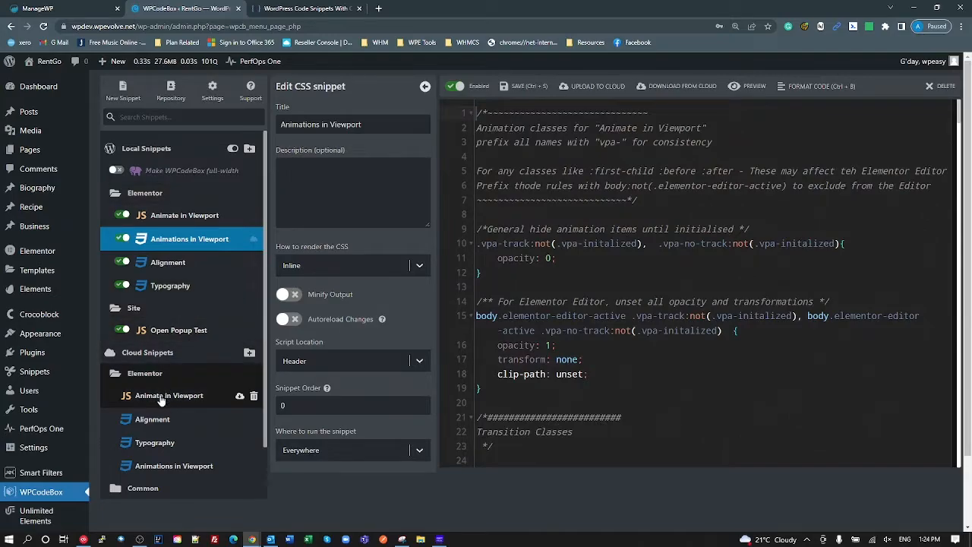
- Browse the WP Basic Shortcodes, Woocommerce and Common cloud folders, landing on Form focus first
scroll(158, 444, "down", 2)
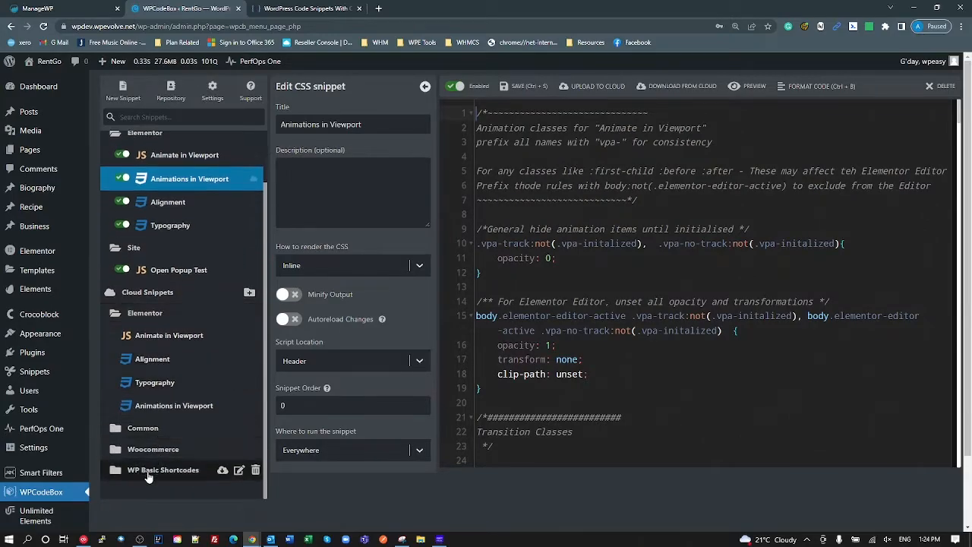
left_click(150, 470)
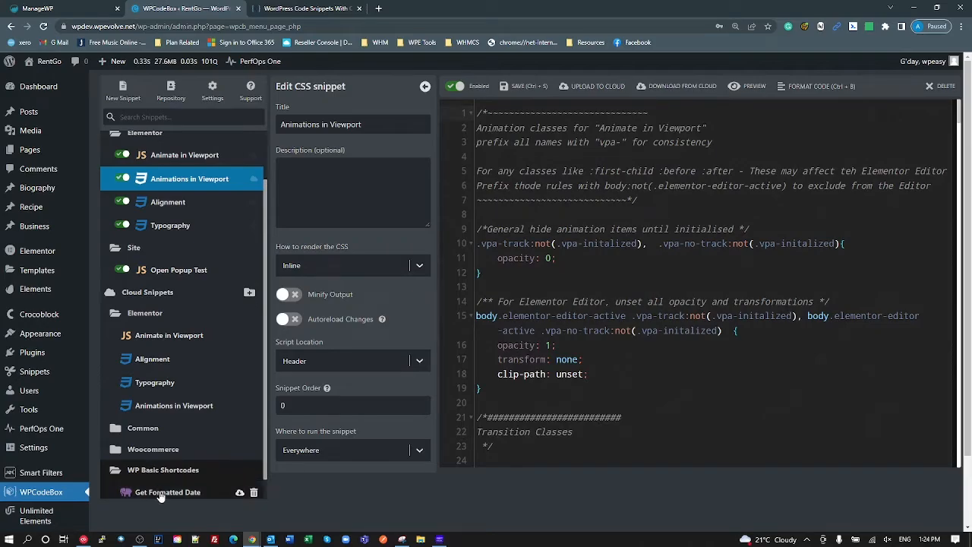
left_click(158, 492)
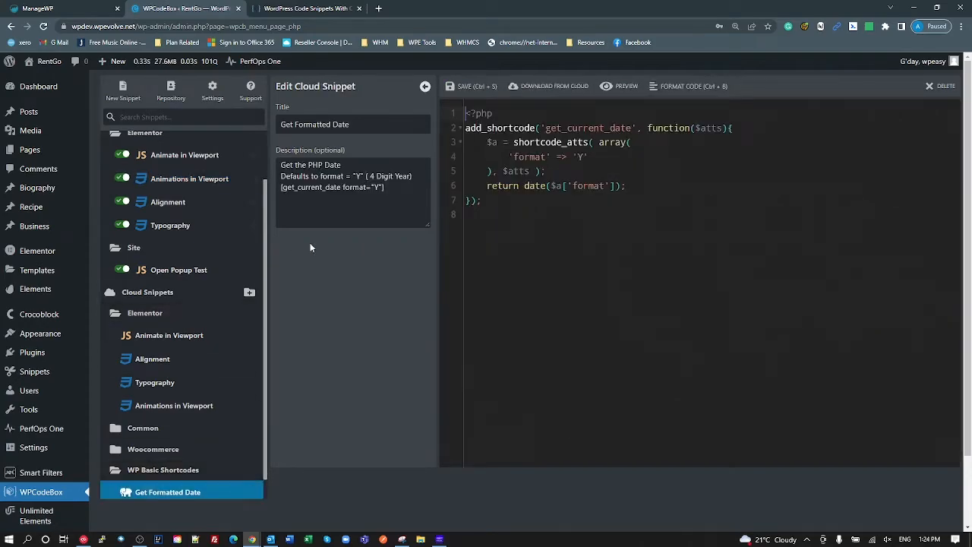
left_click(155, 454)
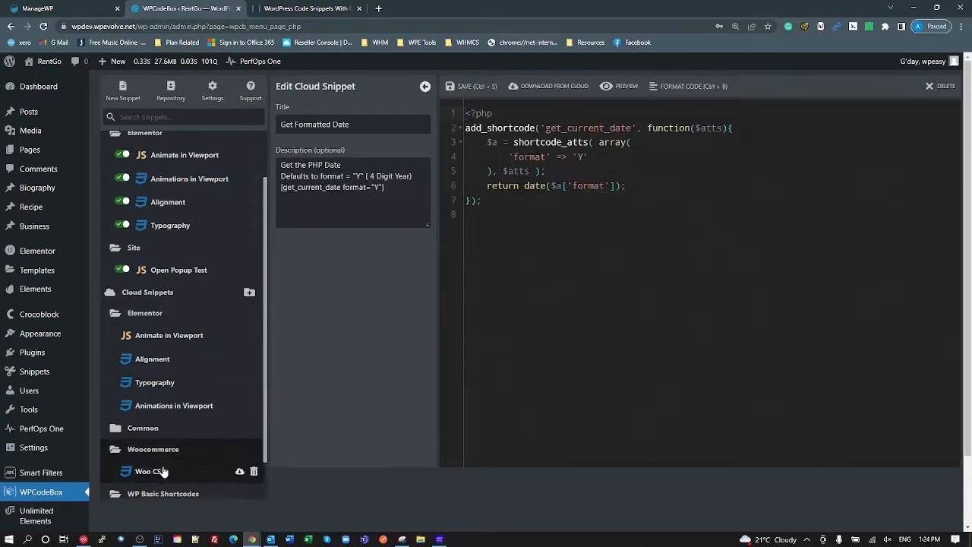
left_click(157, 471)
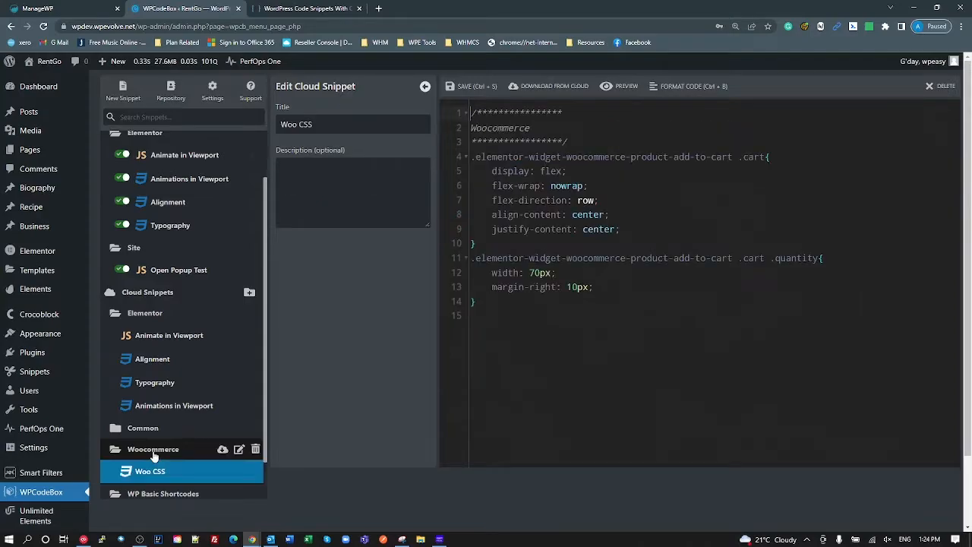
left_click(167, 428)
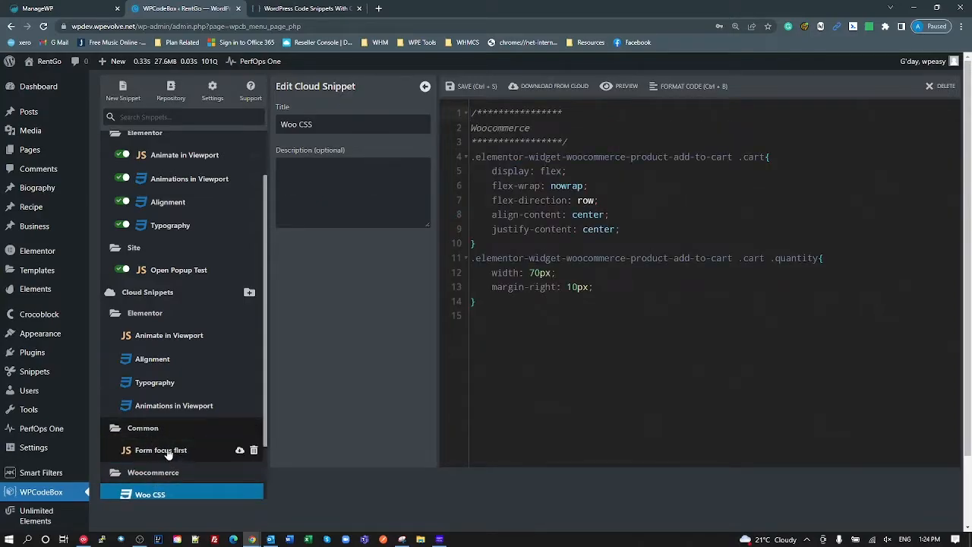
left_click(167, 451)
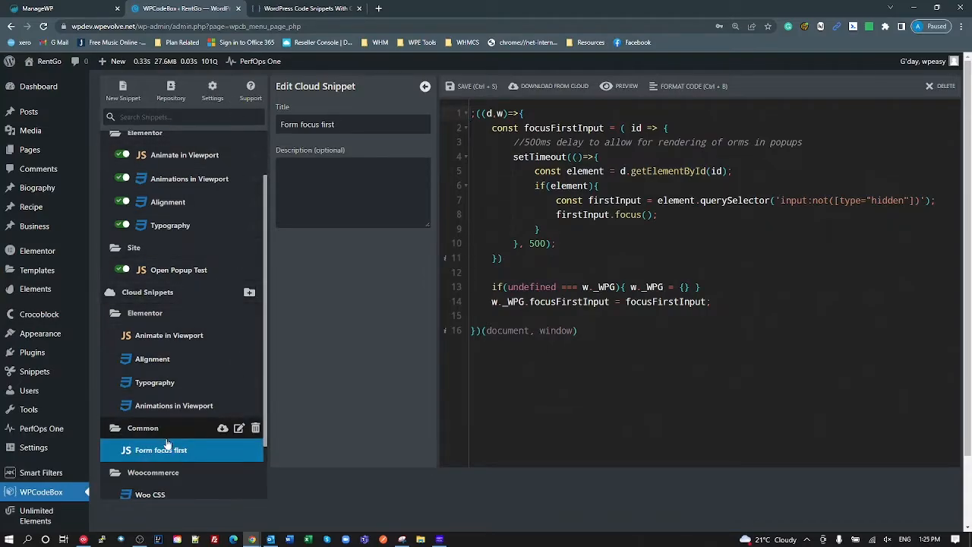
scroll(213, 307, "up", 2)
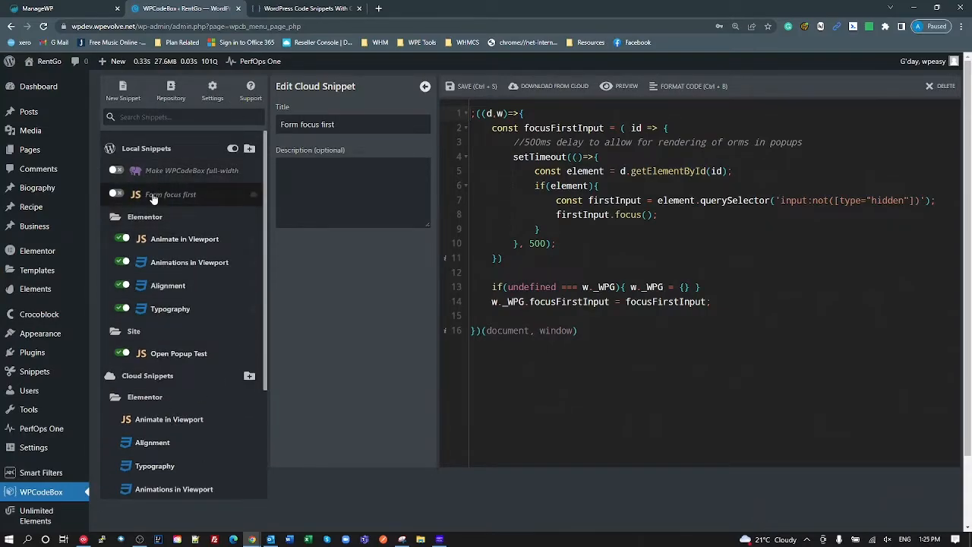
- Open the local Form focus first snippet and switch its toggle to Enabled
left_click(126, 193)
left_click(115, 194)
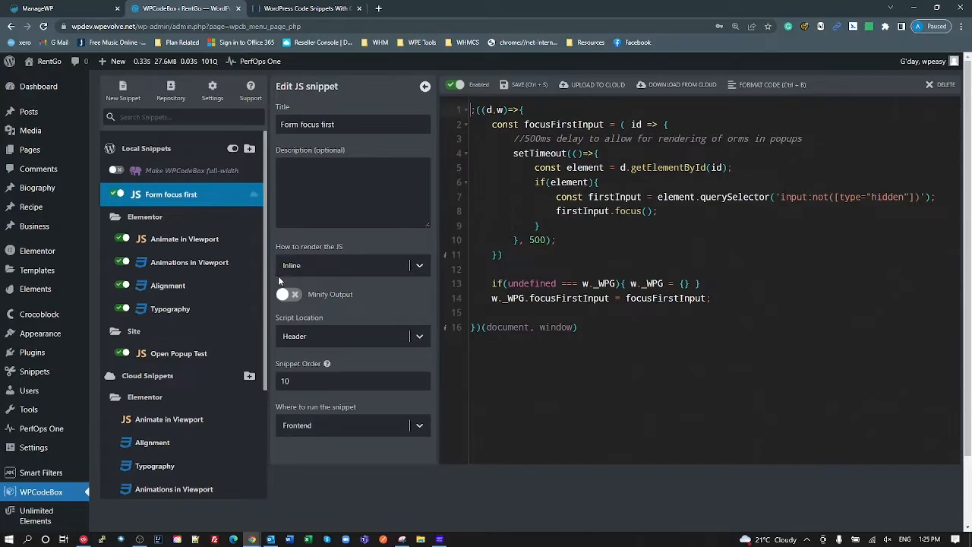
scroll(217, 311, "down", 2)
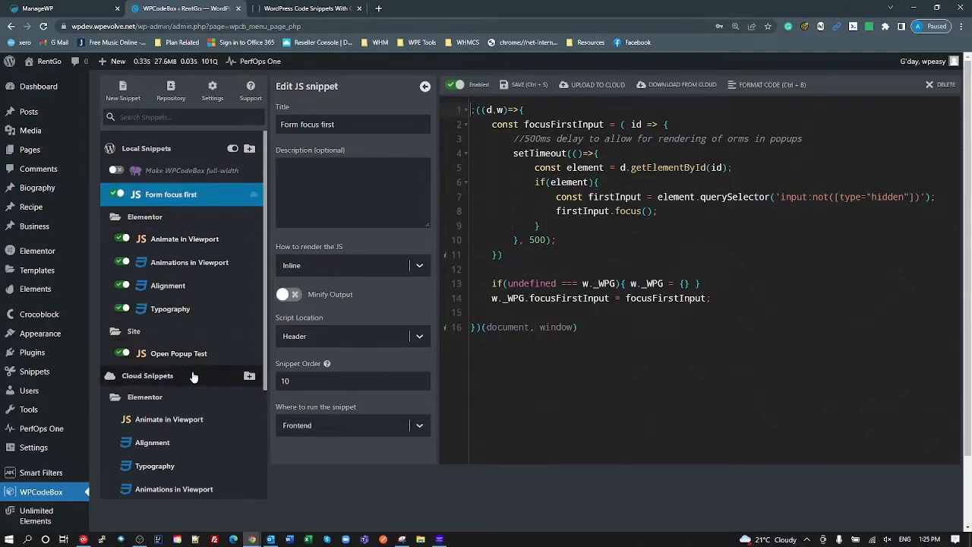
left_click(577, 339)
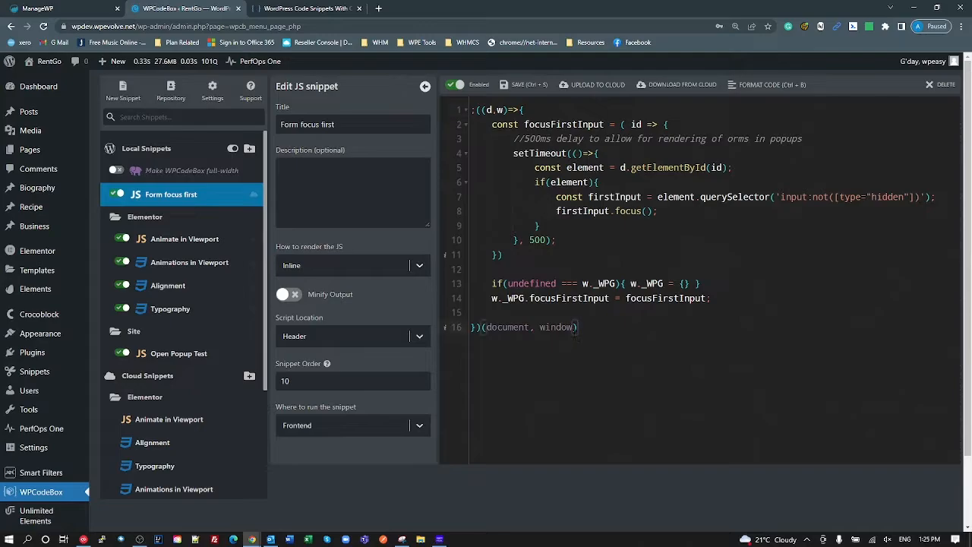